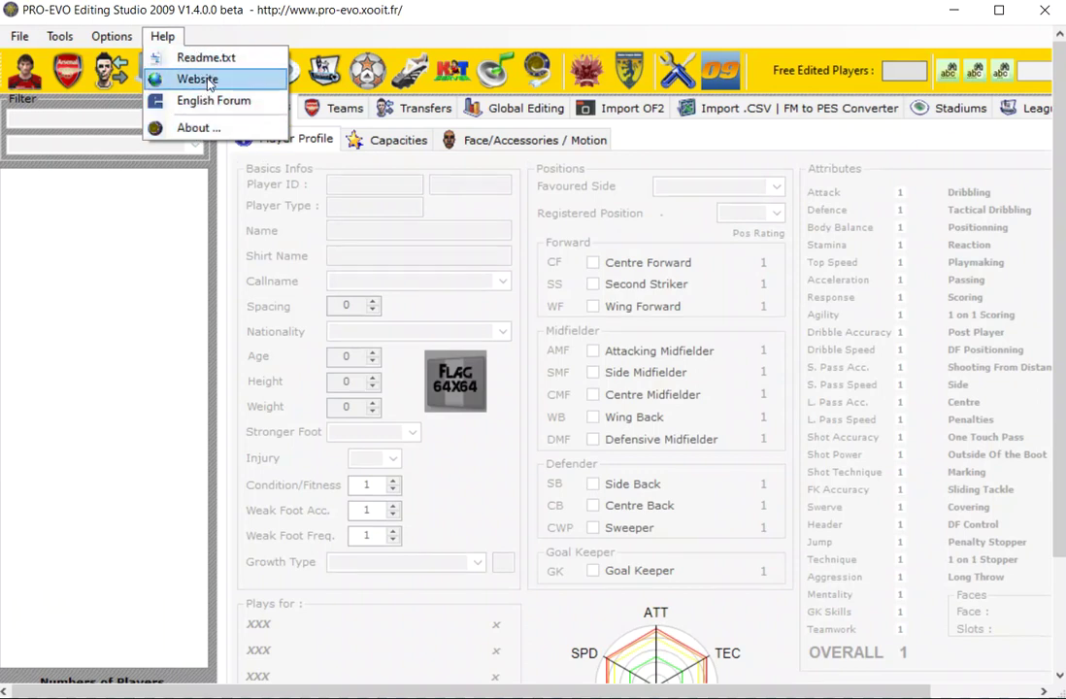
- Open the program's About information and read through the credits down to the closing ownership notes
{"action": "left_click", "coordinate": [209, 131]}
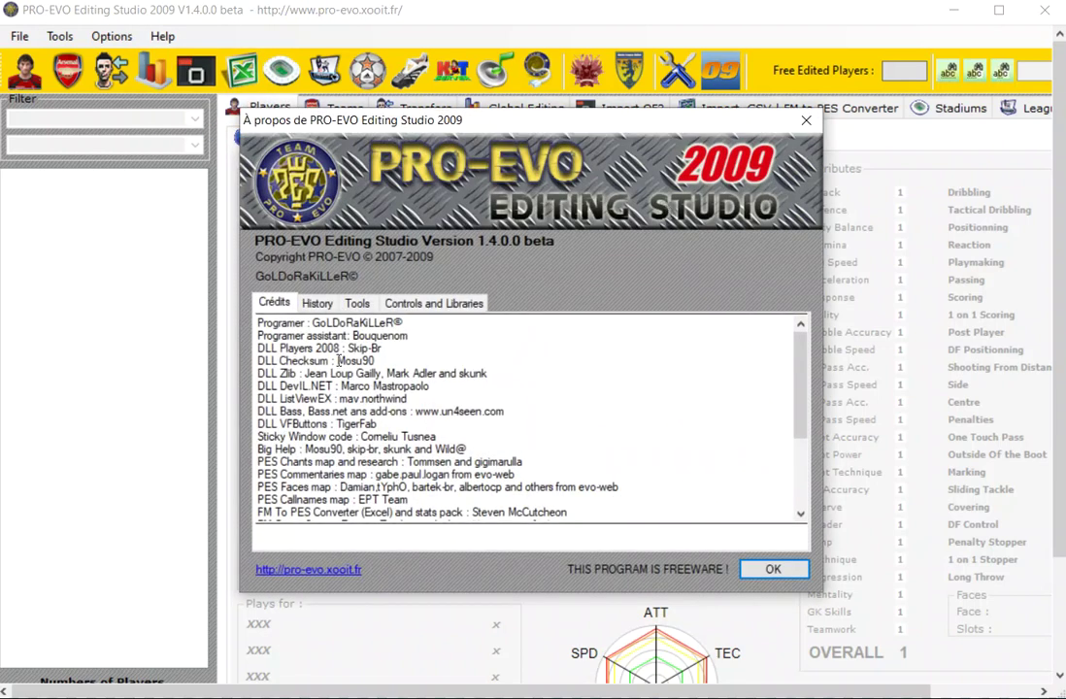
{"action": "scroll", "coordinate": [373, 386], "scroll_direction": "down", "scroll_amount": 1}
{"action": "scroll", "coordinate": [373, 387], "scroll_direction": "up", "scroll_amount": 1}
{"action": "left_click_drag", "start_coordinate": [299, 348], "coordinate": [366, 360]}
{"action": "left_click_drag", "start_coordinate": [279, 373], "coordinate": [318, 398]}
{"action": "scroll", "coordinate": [312, 443], "scroll_direction": "down", "scroll_amount": 1}
{"action": "scroll", "coordinate": [312, 436], "scroll_direction": "down", "scroll_amount": 1}
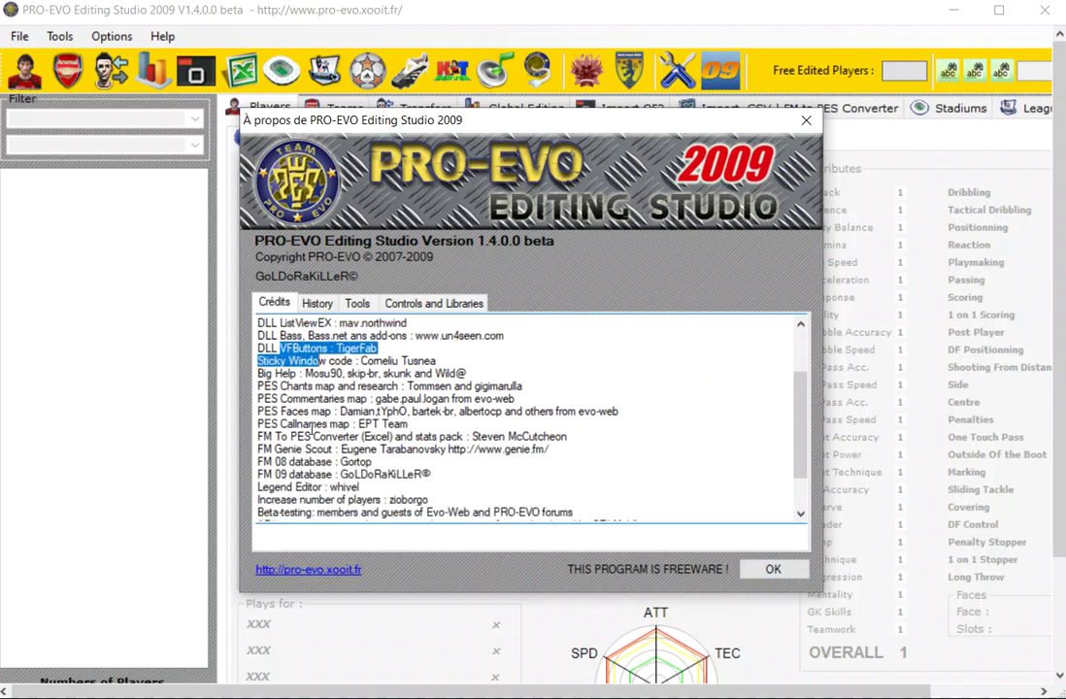
{"action": "left_click_drag", "start_coordinate": [289, 461], "coordinate": [309, 451]}
{"action": "scroll", "coordinate": [335, 464], "scroll_direction": "down", "scroll_amount": 1}
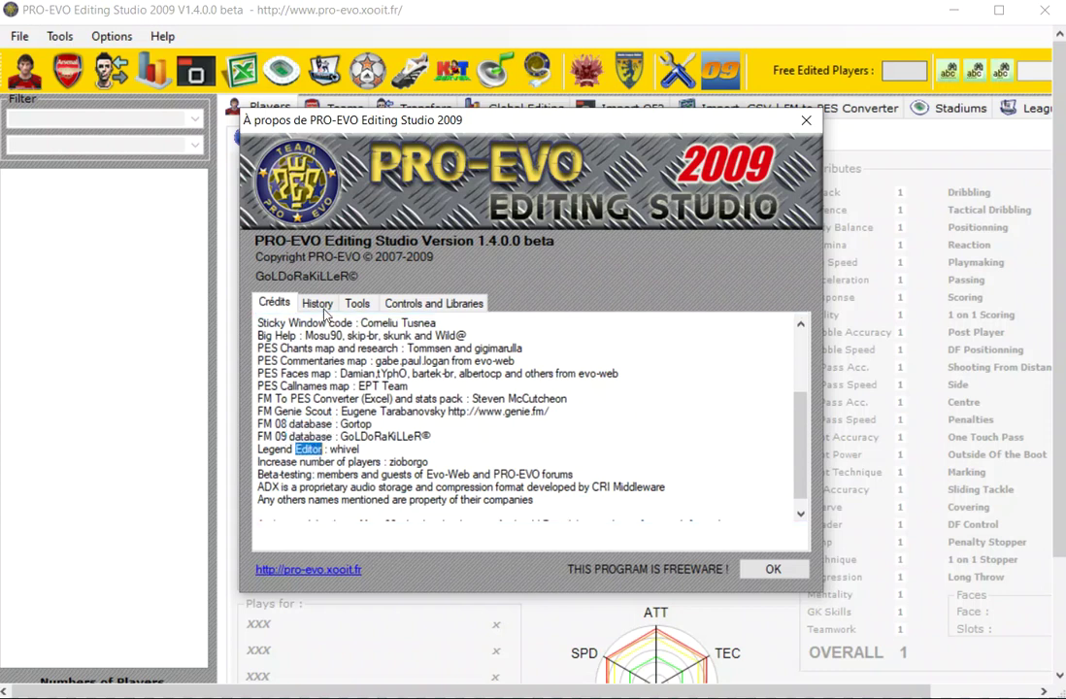
- Read the version 1.4.0.0 beta release notes in the program's history, including the supported image formats and search improvements
{"action": "left_click", "coordinate": [323, 306]}
{"action": "scroll", "coordinate": [312, 397], "scroll_direction": "down", "scroll_amount": 1}
{"action": "scroll", "coordinate": [314, 393], "scroll_direction": "down", "scroll_amount": 5}
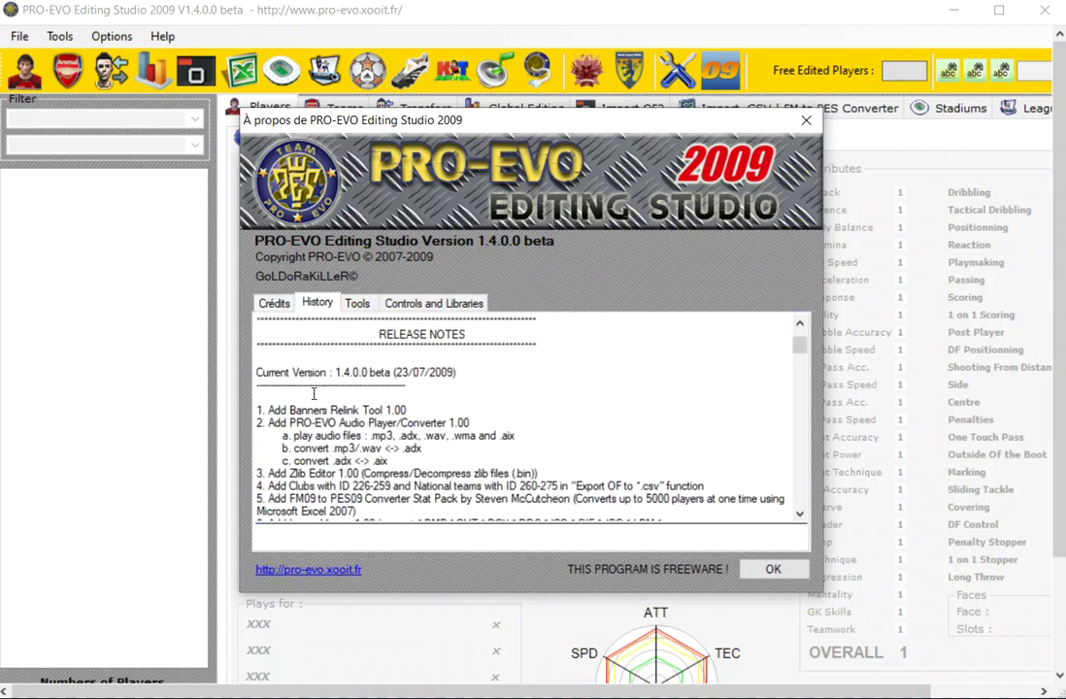
{"action": "scroll", "coordinate": [311, 396], "scroll_direction": "down", "scroll_amount": 1}
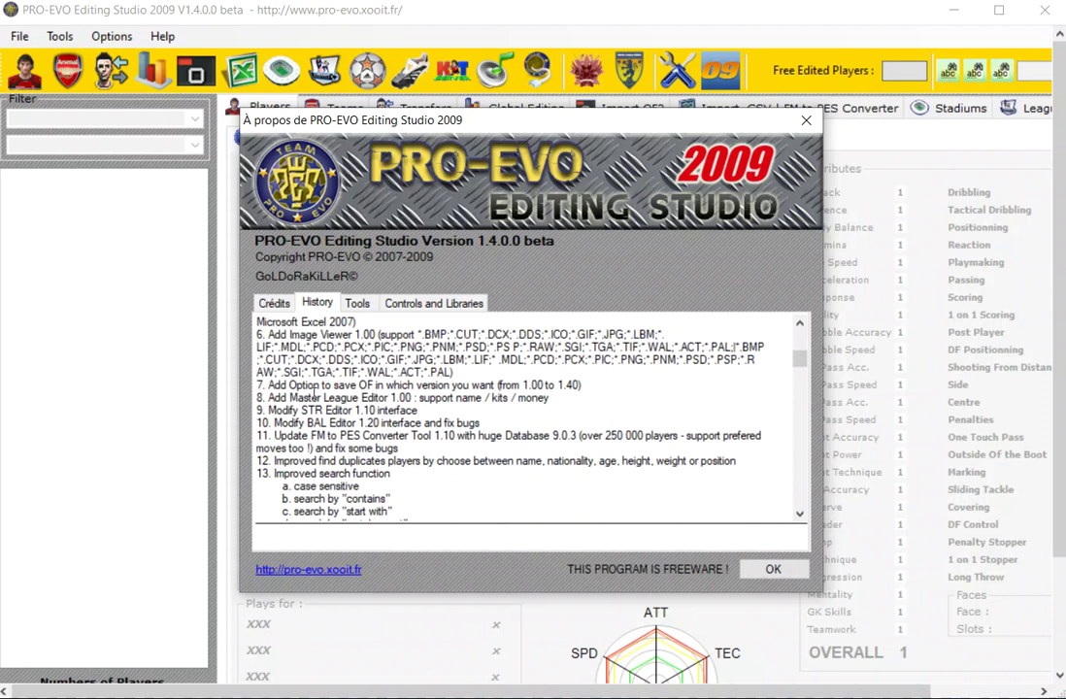
{"action": "left_click_drag", "start_coordinate": [319, 350], "coordinate": [481, 349]}
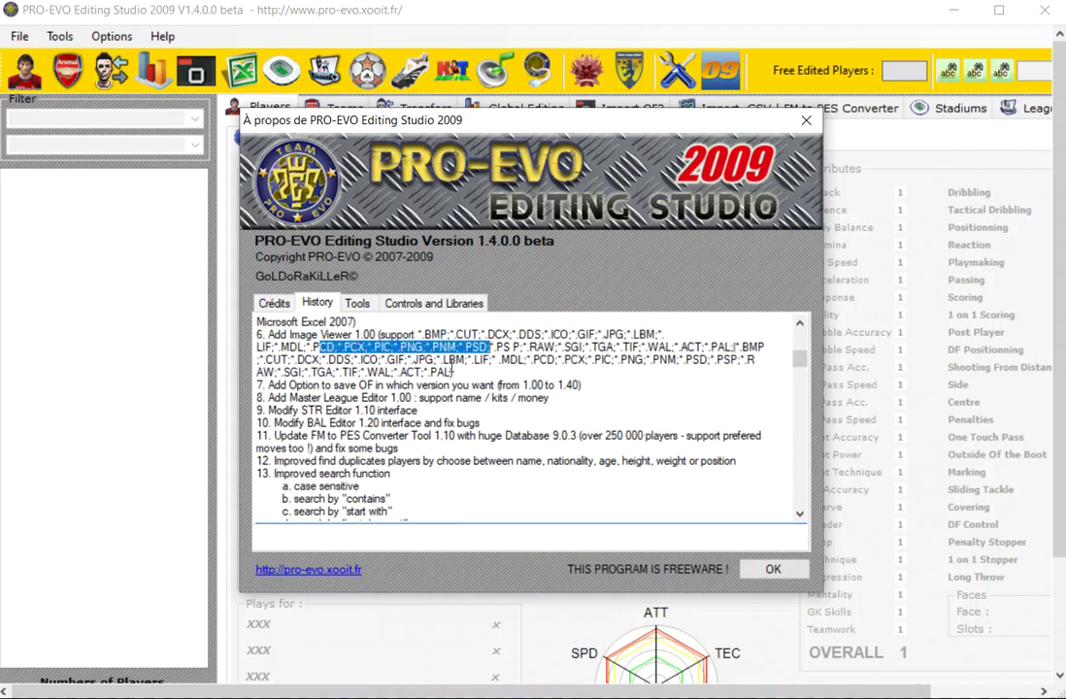
{"action": "scroll", "coordinate": [403, 376], "scroll_direction": "down", "scroll_amount": 4}
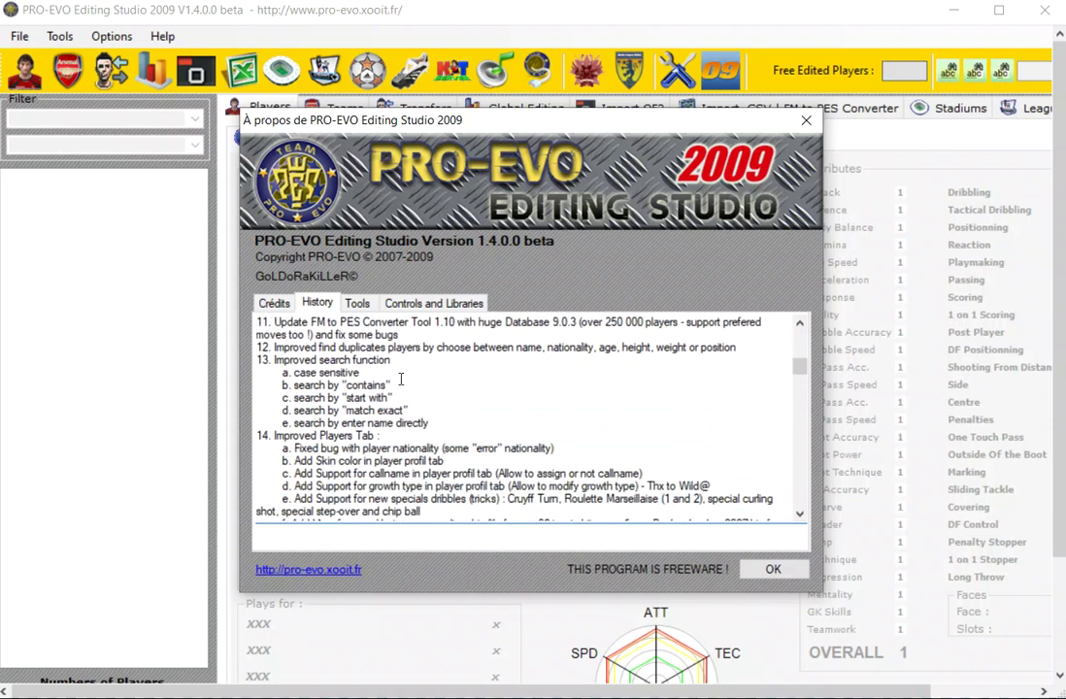
{"action": "scroll", "coordinate": [404, 373], "scroll_direction": "down", "scroll_amount": 1}
- Examine the list of included tools with their versions and authors, returning to the start of the list
{"action": "left_click", "coordinate": [366, 307]}
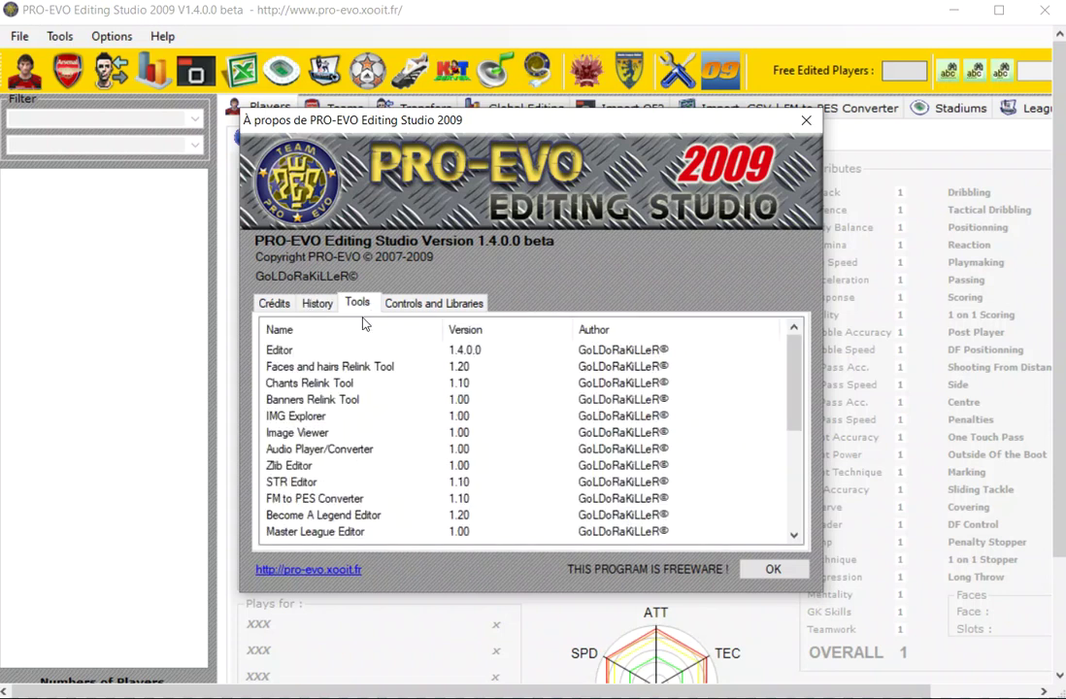
{"action": "left_click", "coordinate": [281, 349]}
{"action": "scroll", "coordinate": [383, 401], "scroll_direction": "down", "scroll_amount": 1}
{"action": "scroll", "coordinate": [384, 401], "scroll_direction": "down", "scroll_amount": 3}
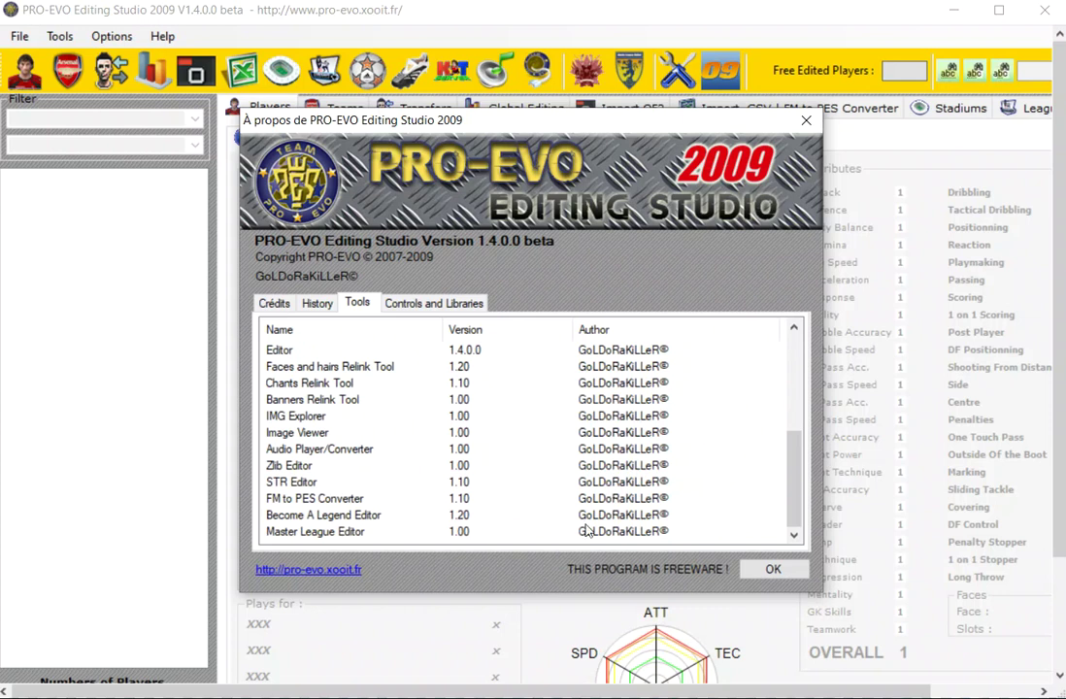
{"action": "scroll", "coordinate": [586, 529], "scroll_direction": "up", "scroll_amount": 4}
{"action": "key", "text": "Home"}
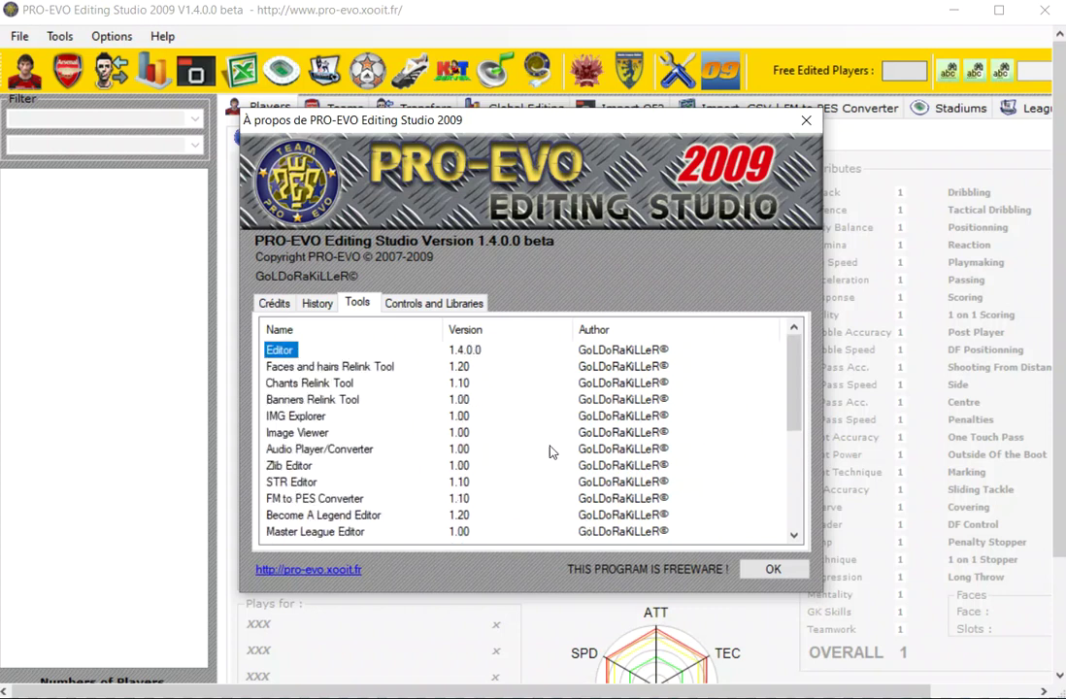
- Examine the list of controls and libraries with their versions and authors
{"action": "left_click", "coordinate": [433, 304]}
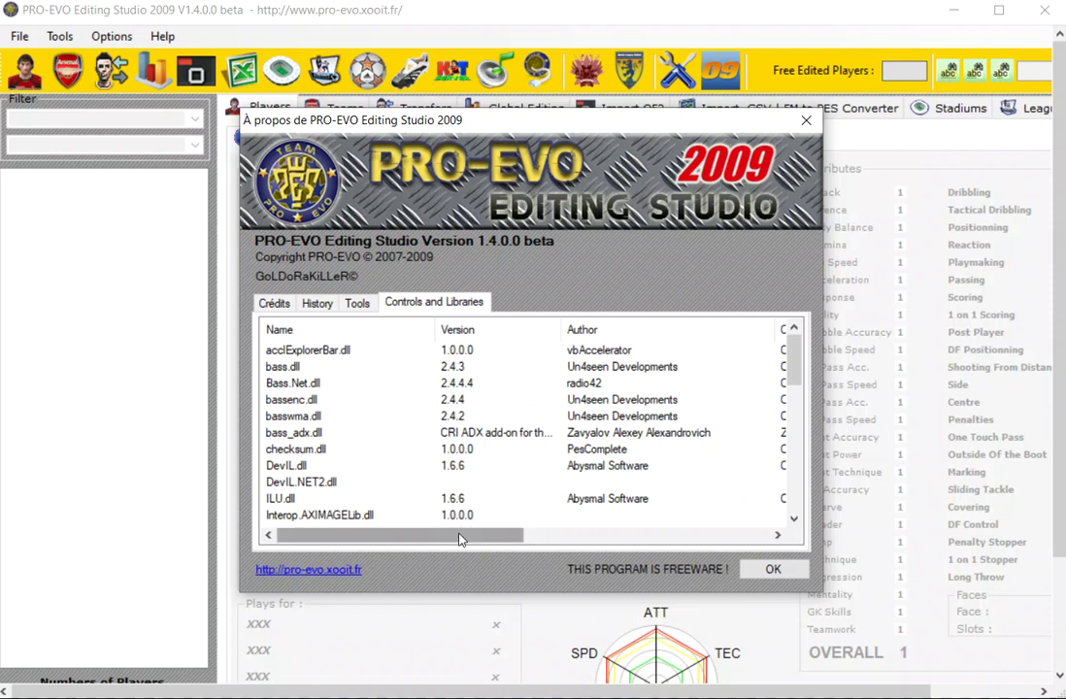
{"action": "left_click_drag", "start_coordinate": [459, 536], "coordinate": [394, 530]}
{"action": "scroll", "coordinate": [405, 453], "scroll_direction": "down", "scroll_amount": 3}
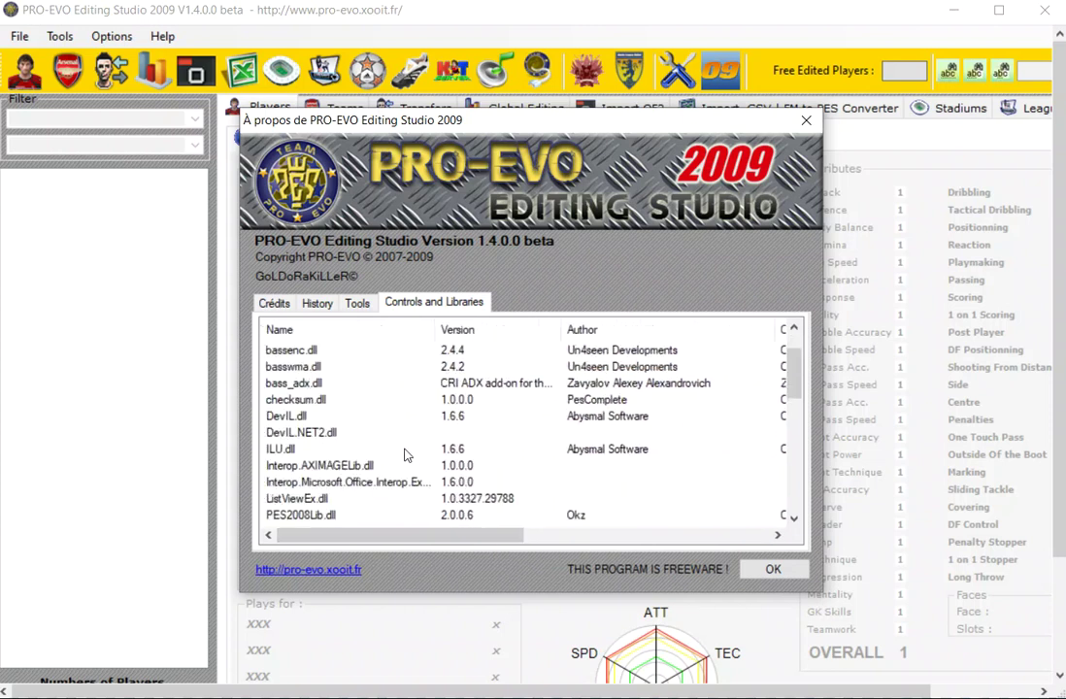
{"action": "scroll", "coordinate": [405, 455], "scroll_direction": "down", "scroll_amount": 2}
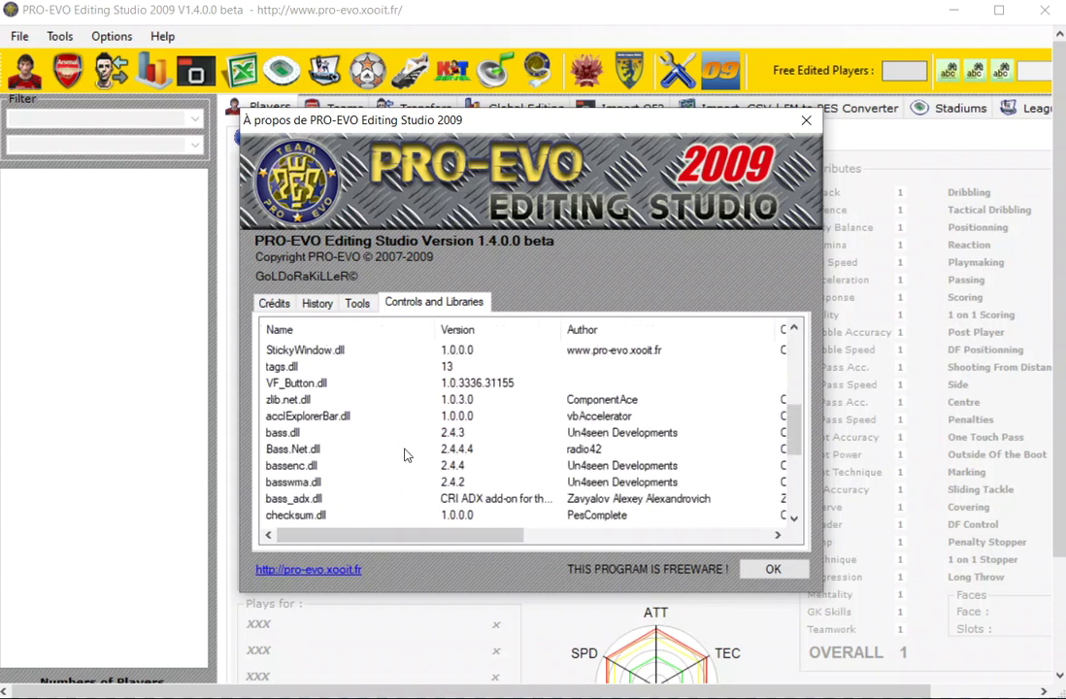
{"action": "scroll", "coordinate": [405, 454], "scroll_direction": "down", "scroll_amount": 1}
{"action": "scroll", "coordinate": [405, 456], "scroll_direction": "down", "scroll_amount": 1}
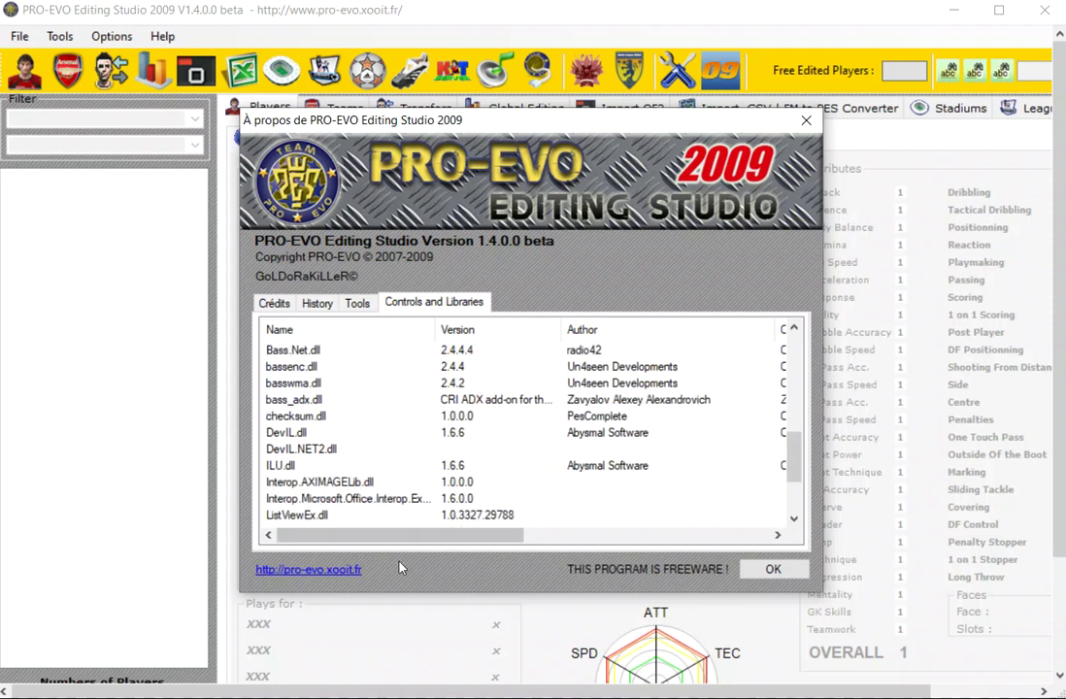
{"action": "left_click_drag", "start_coordinate": [406, 535], "coordinate": [374, 535]}
- Review the included tools list again and close the About information
{"action": "left_click", "coordinate": [356, 302]}
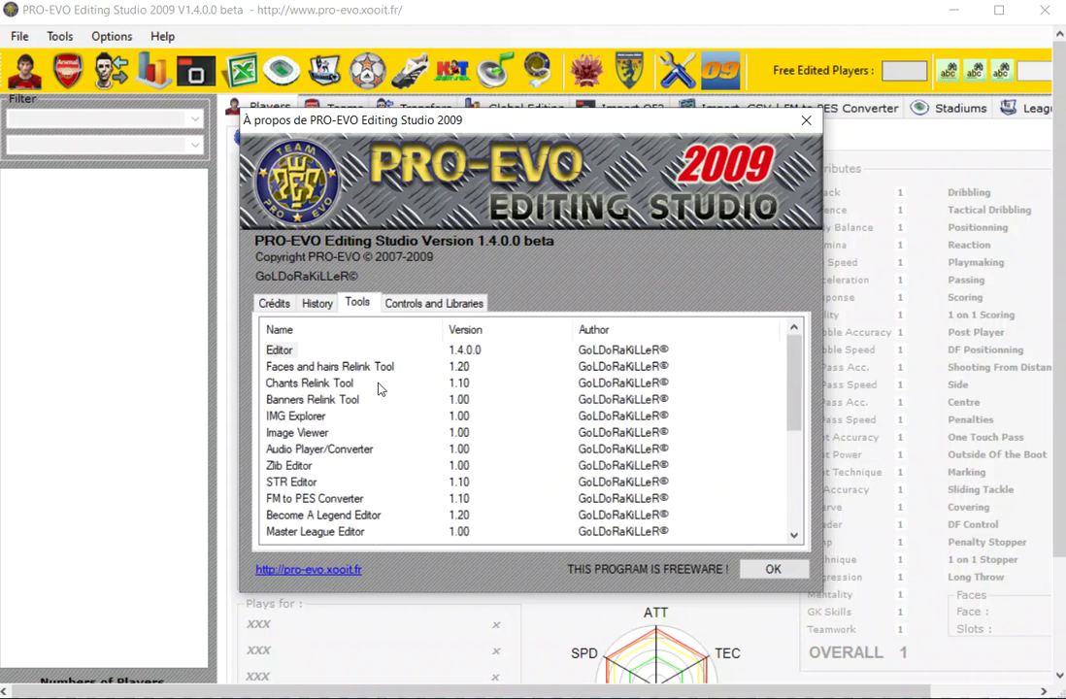
{"action": "scroll", "coordinate": [378, 390], "scroll_direction": "down", "scroll_amount": 2}
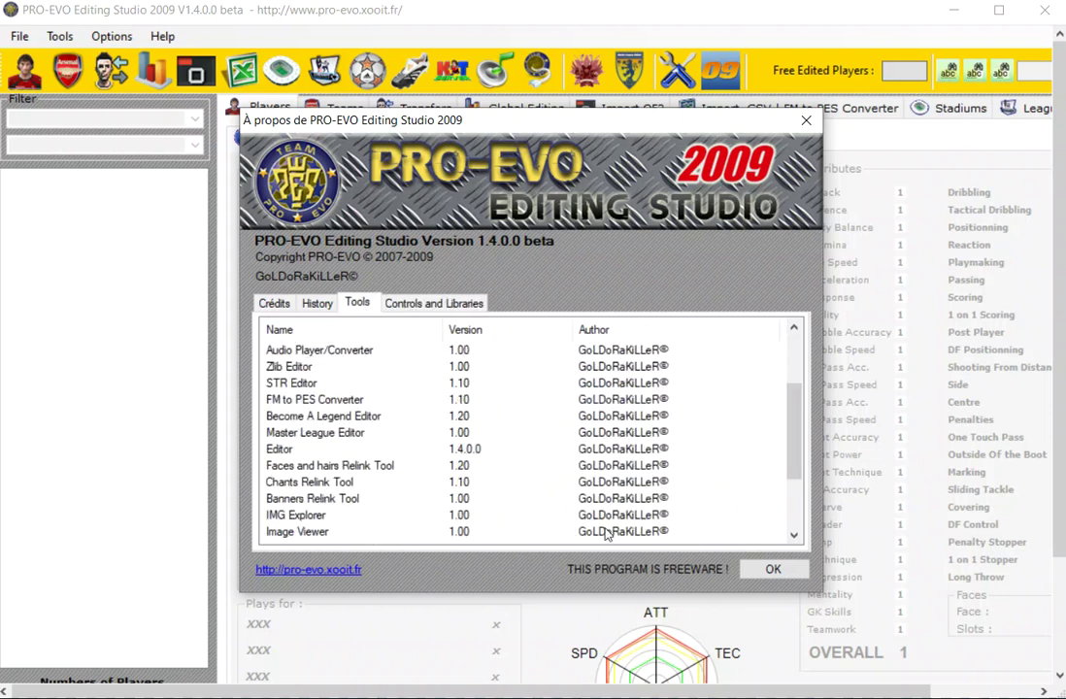
{"action": "left_click", "coordinate": [764, 570]}
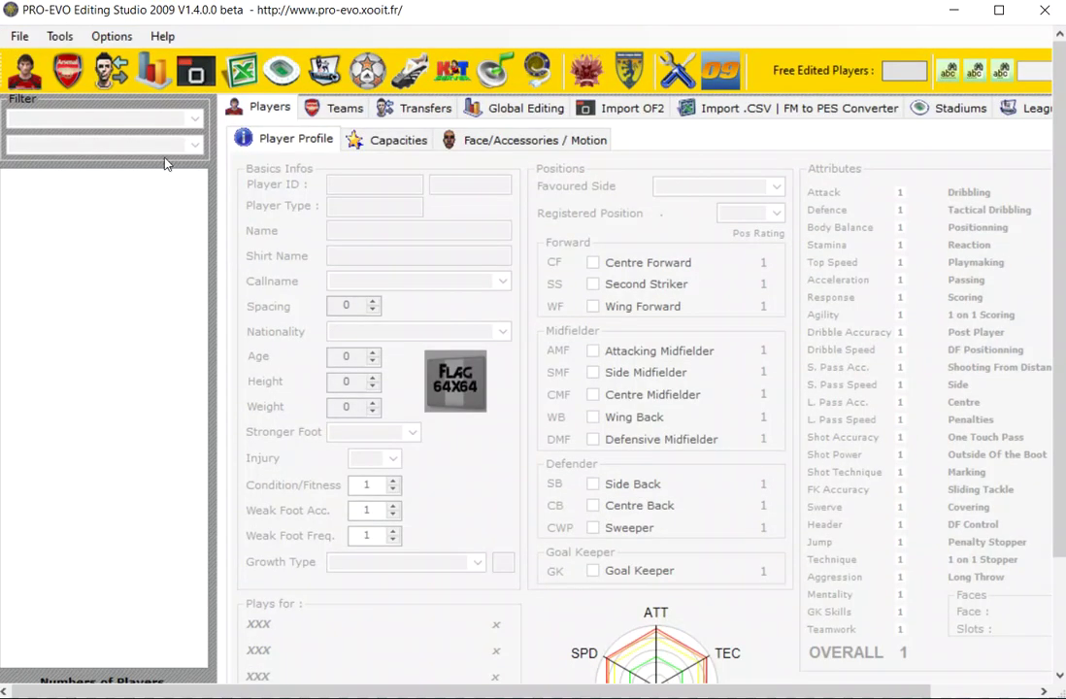
- Open the program's Configurations and move the dialog so that it is fully in view
{"action": "left_click", "coordinate": [160, 36]}
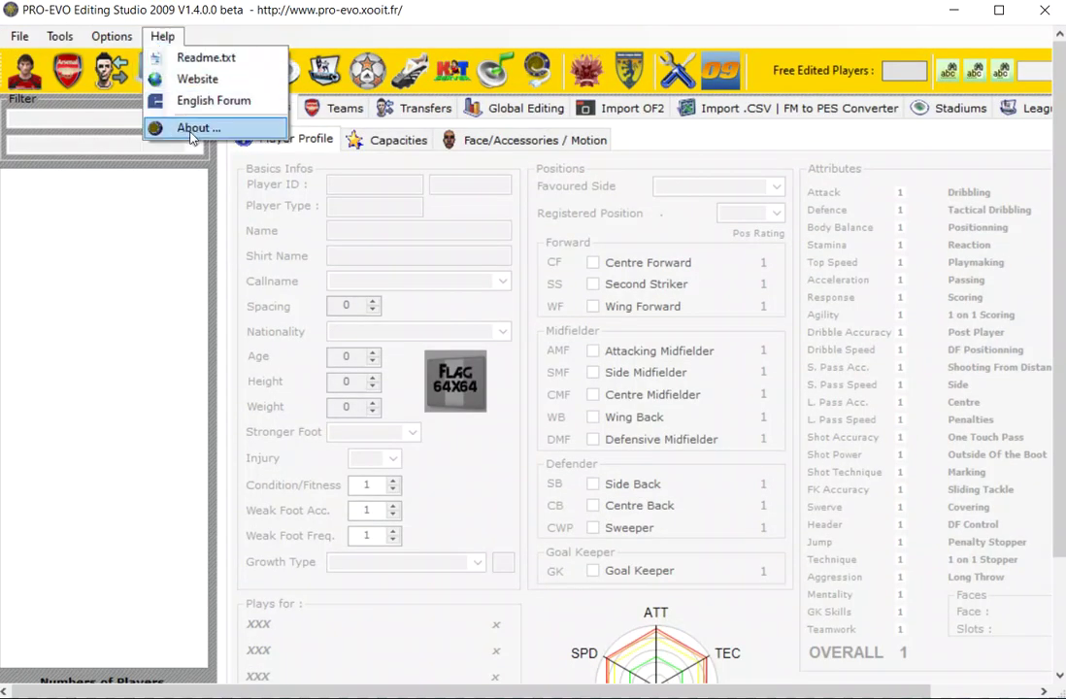
{"action": "mouse_move", "coordinate": [112, 36]}
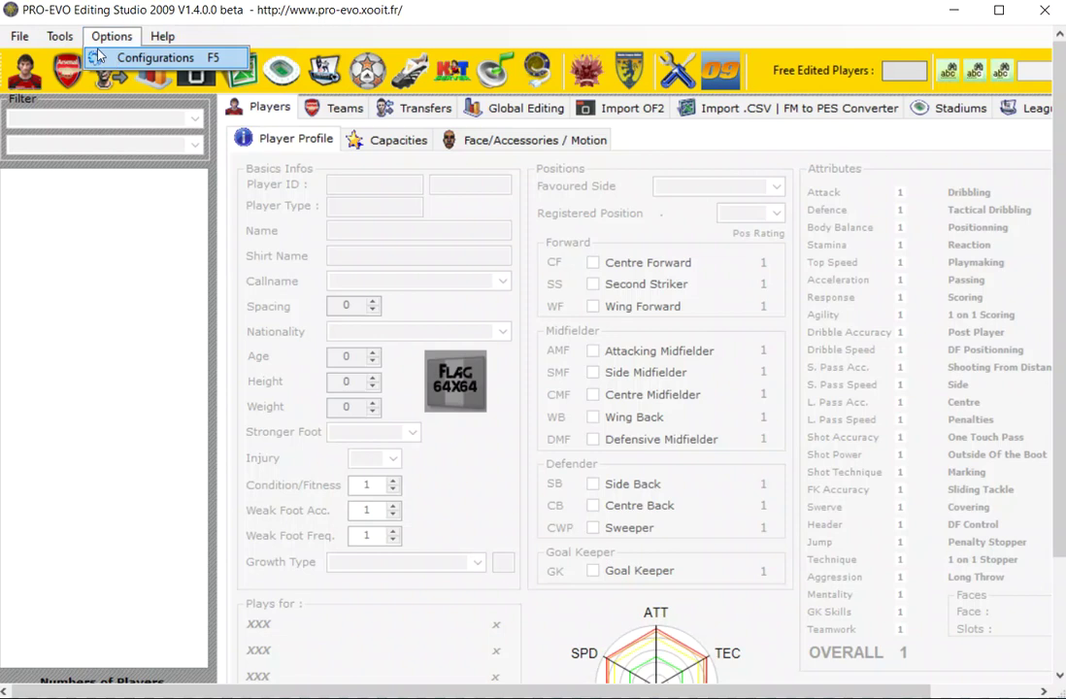
{"action": "left_click", "coordinate": [121, 59]}
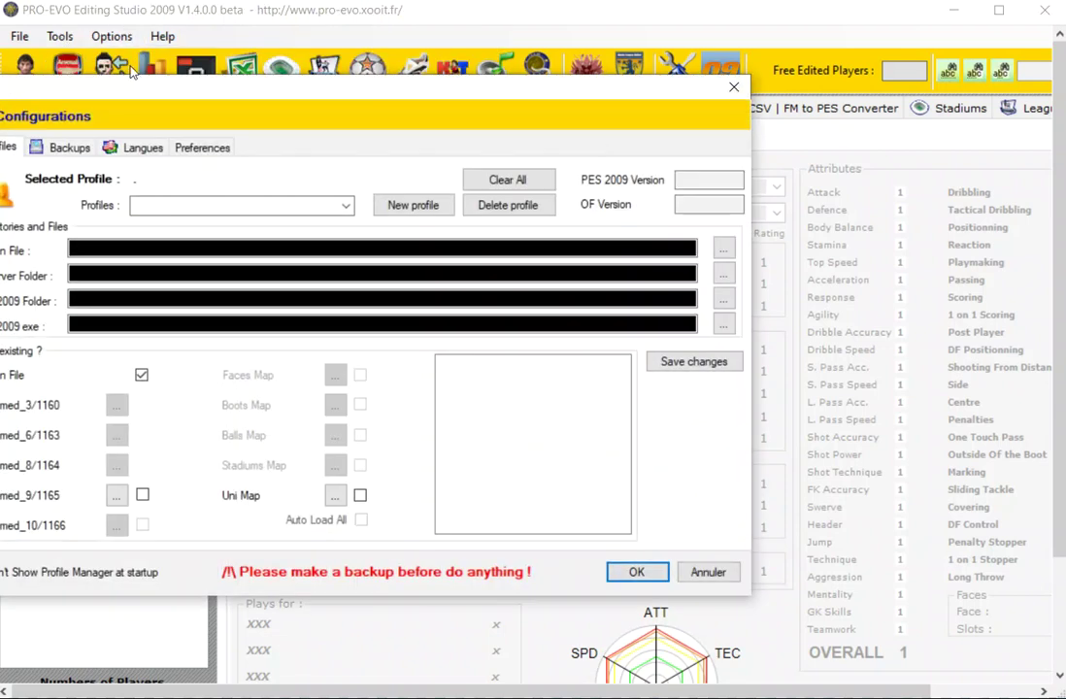
{"action": "left_click_drag", "start_coordinate": [171, 96], "coordinate": [345, 95]}
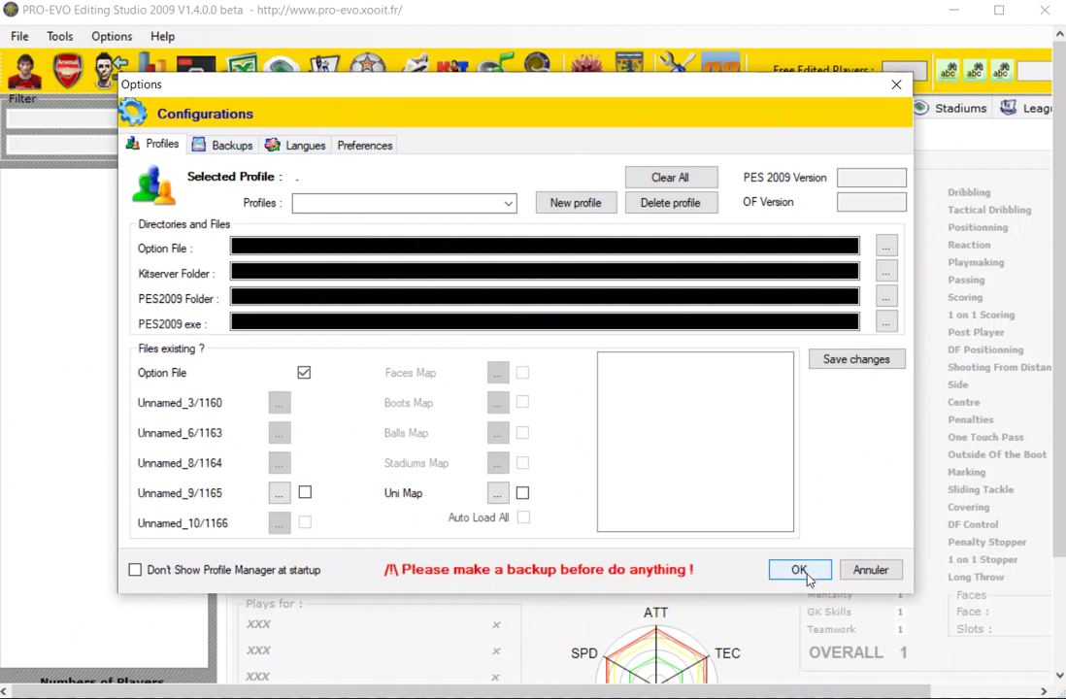
- Try to create a new backup and to include the option file PES2009_EDIT01.bin in it
{"action": "left_click", "coordinate": [221, 146]}
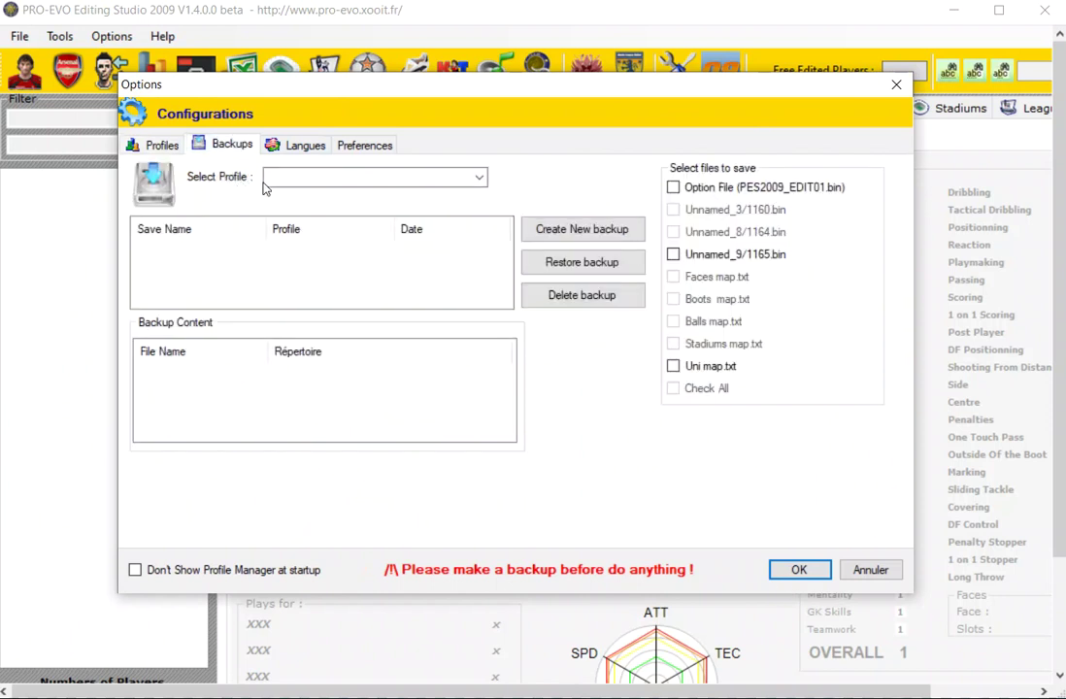
{"action": "left_click", "coordinate": [580, 231]}
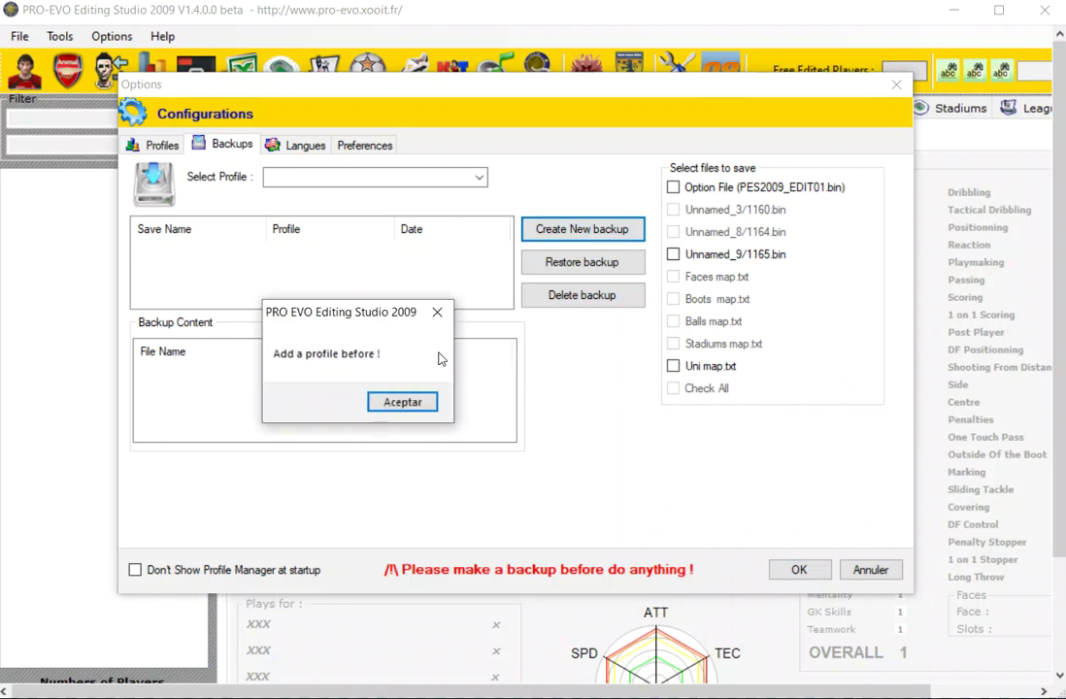
{"action": "left_click", "coordinate": [406, 401]}
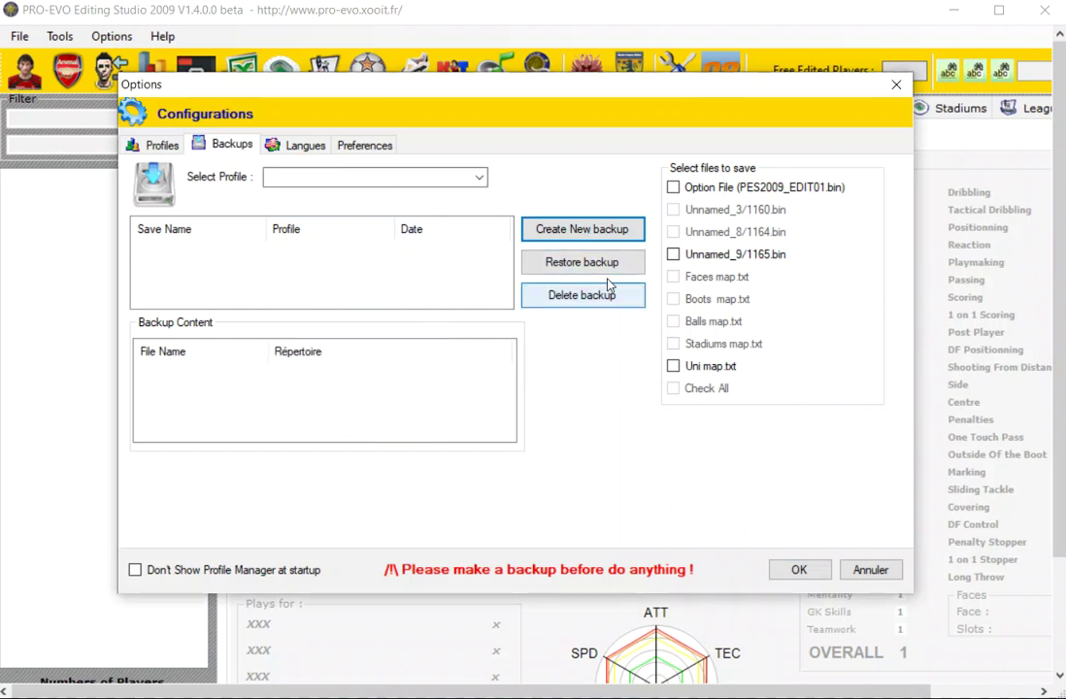
{"action": "left_click", "coordinate": [776, 196]}
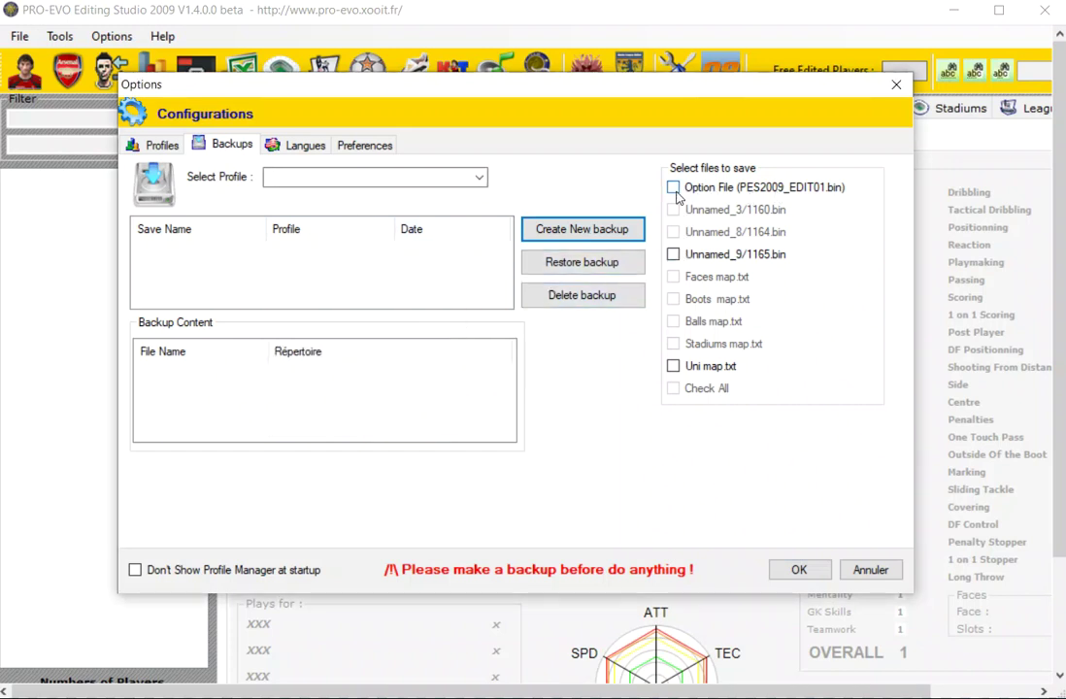
{"action": "left_click", "coordinate": [404, 402]}
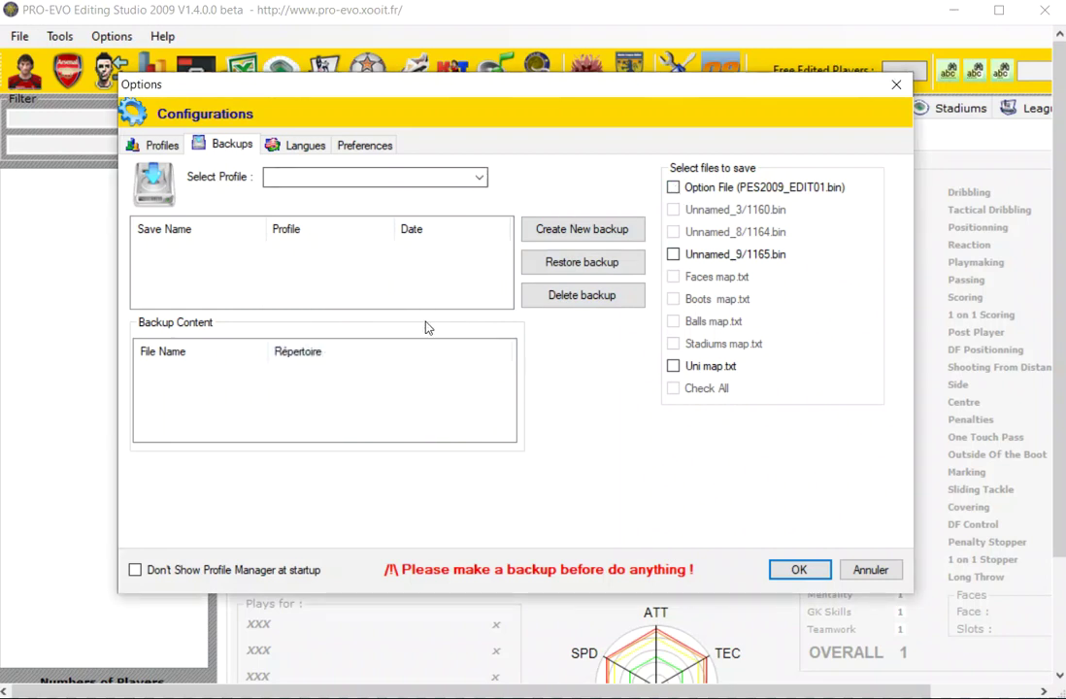
- View the available languages and set the .csv export text encoding to UTF8 in the preferences
{"action": "left_click", "coordinate": [298, 148]}
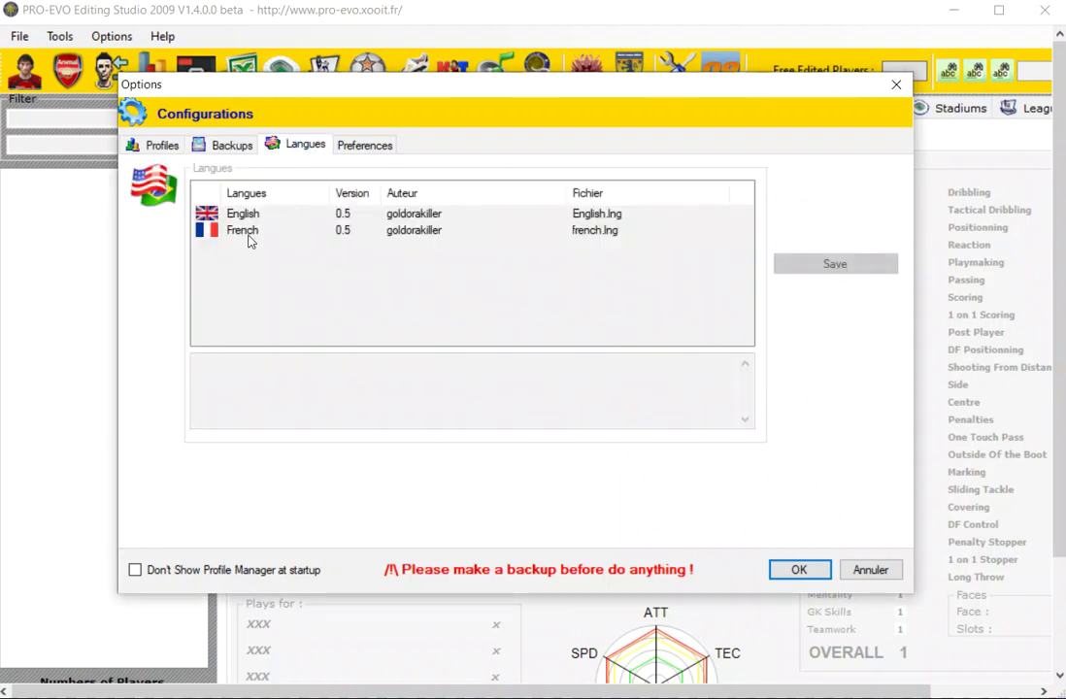
{"action": "left_click", "coordinate": [349, 144]}
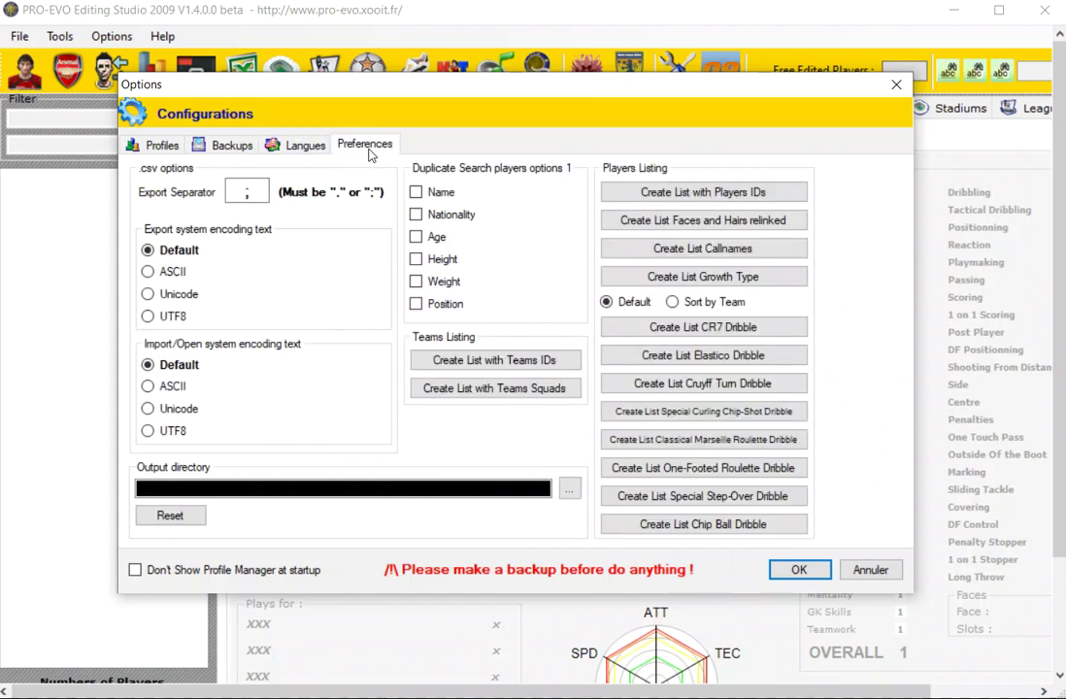
{"action": "left_click", "coordinate": [250, 195]}
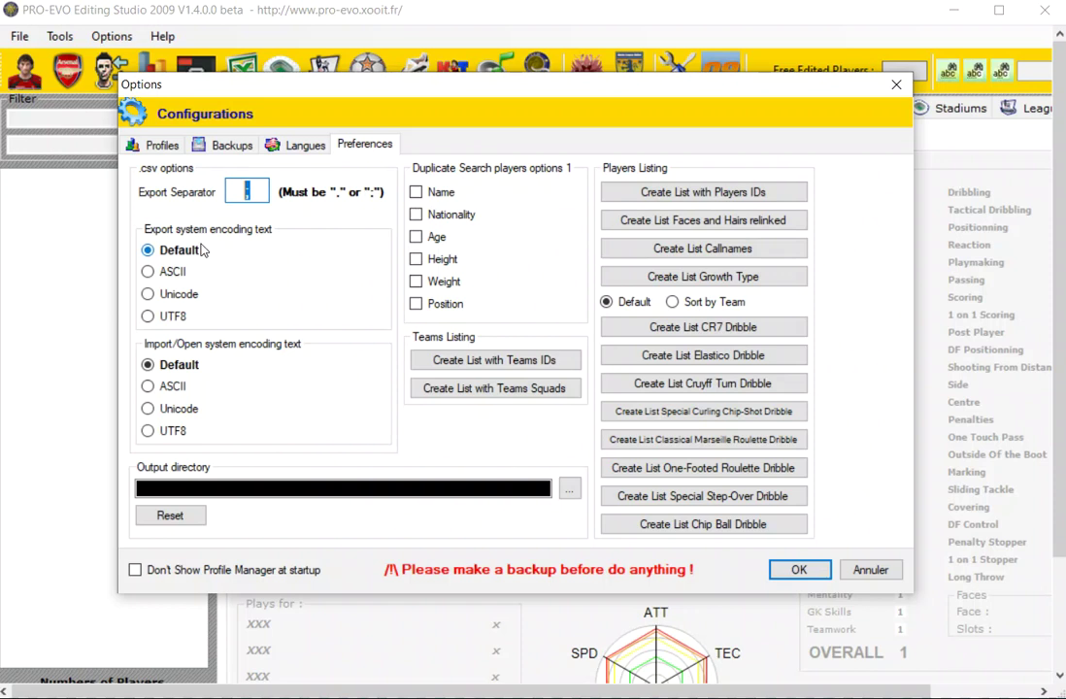
{"action": "left_click", "coordinate": [149, 274]}
{"action": "left_click", "coordinate": [148, 250]}
{"action": "left_click", "coordinate": [149, 273]}
{"action": "left_click", "coordinate": [147, 294]}
{"action": "left_click", "coordinate": [147, 317]}
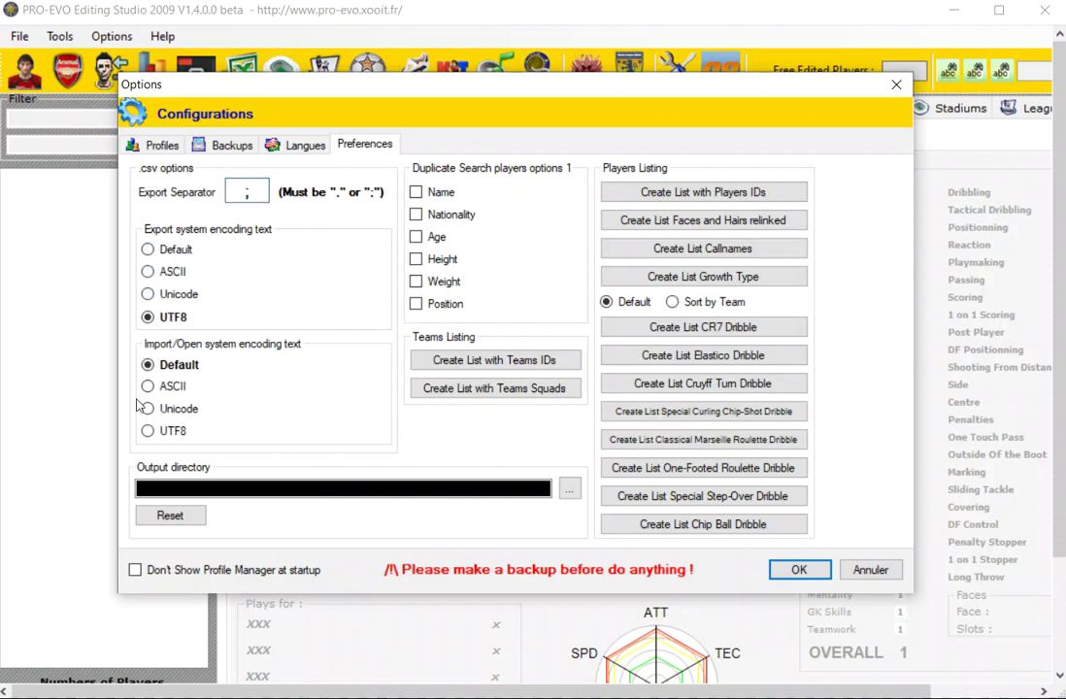
- Try the ASCII, Unicode and UTF8 import/open text encodings and set the option back to Default
{"action": "left_click", "coordinate": [147, 387]}
{"action": "left_click", "coordinate": [147, 409]}
{"action": "left_click", "coordinate": [148, 430]}
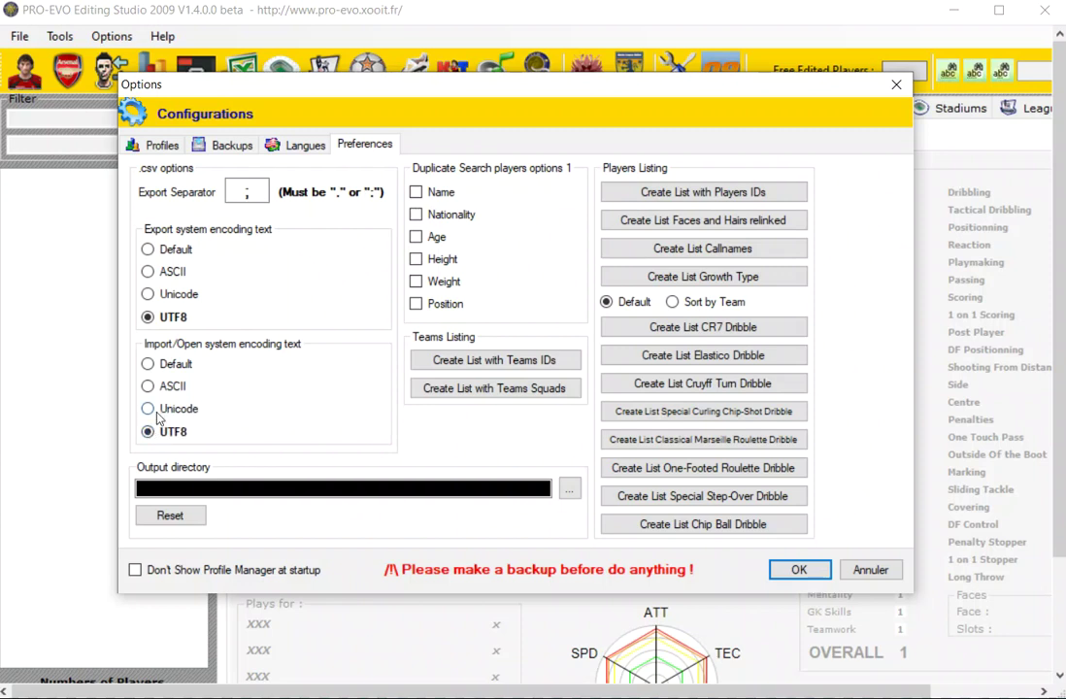
{"action": "left_click", "coordinate": [148, 387]}
{"action": "left_click", "coordinate": [149, 364]}
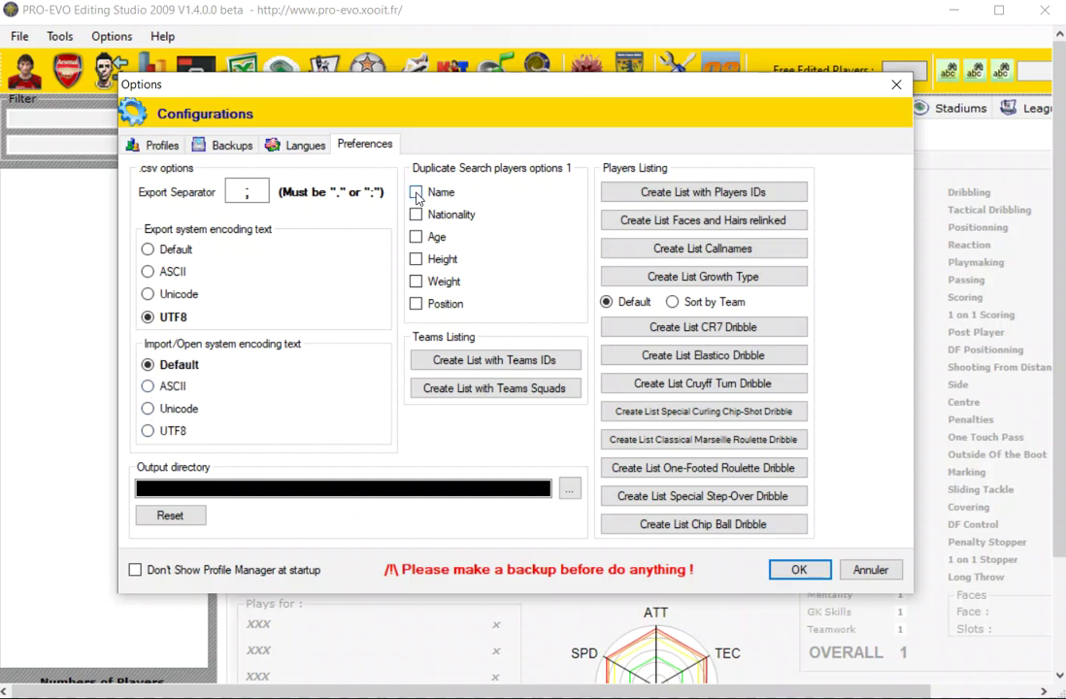
- Toggle the Name and Age criteria on and off and select Nationality for the duplicate player search
{"action": "left_click", "coordinate": [416, 192]}
{"action": "left_click", "coordinate": [415, 192]}
{"action": "left_click", "coordinate": [416, 215]}
{"action": "left_click", "coordinate": [415, 237]}
{"action": "left_click", "coordinate": [415, 237]}
- Review the backup and profile settings and accept the configuration
{"action": "left_click", "coordinate": [231, 146]}
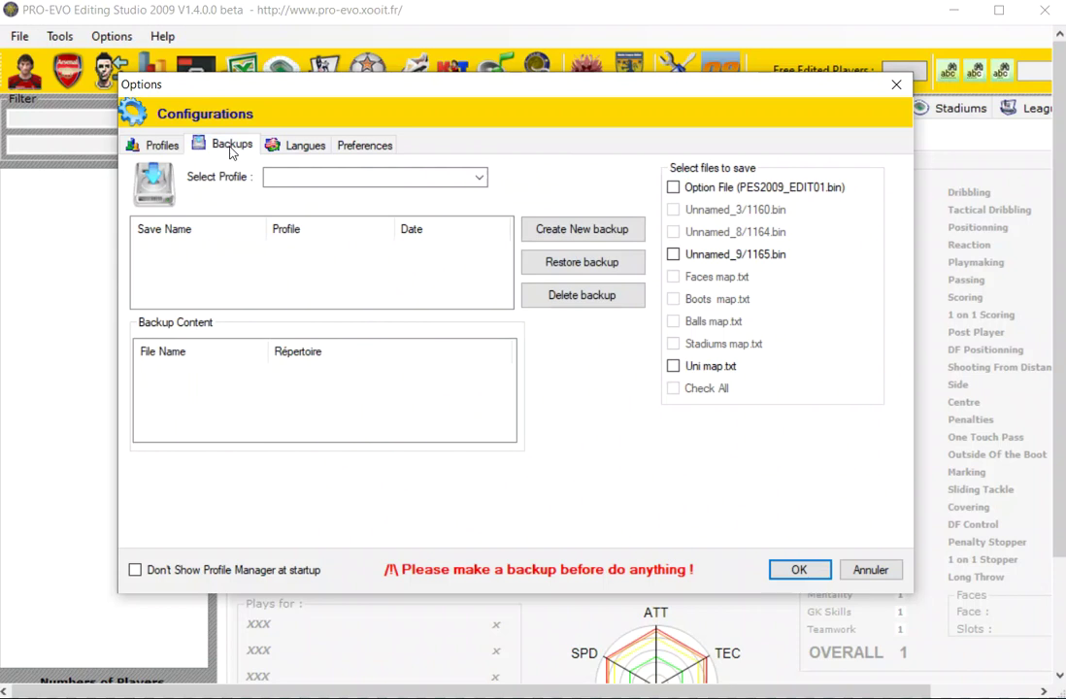
{"action": "left_click", "coordinate": [147, 144]}
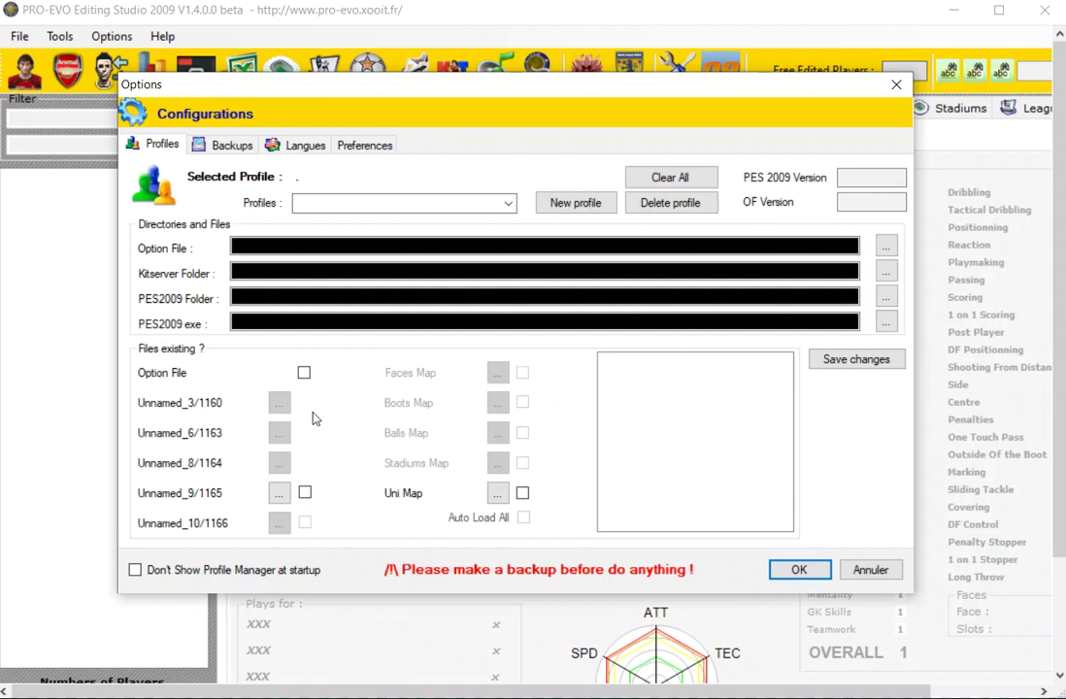
{"action": "left_click", "coordinate": [798, 569]}
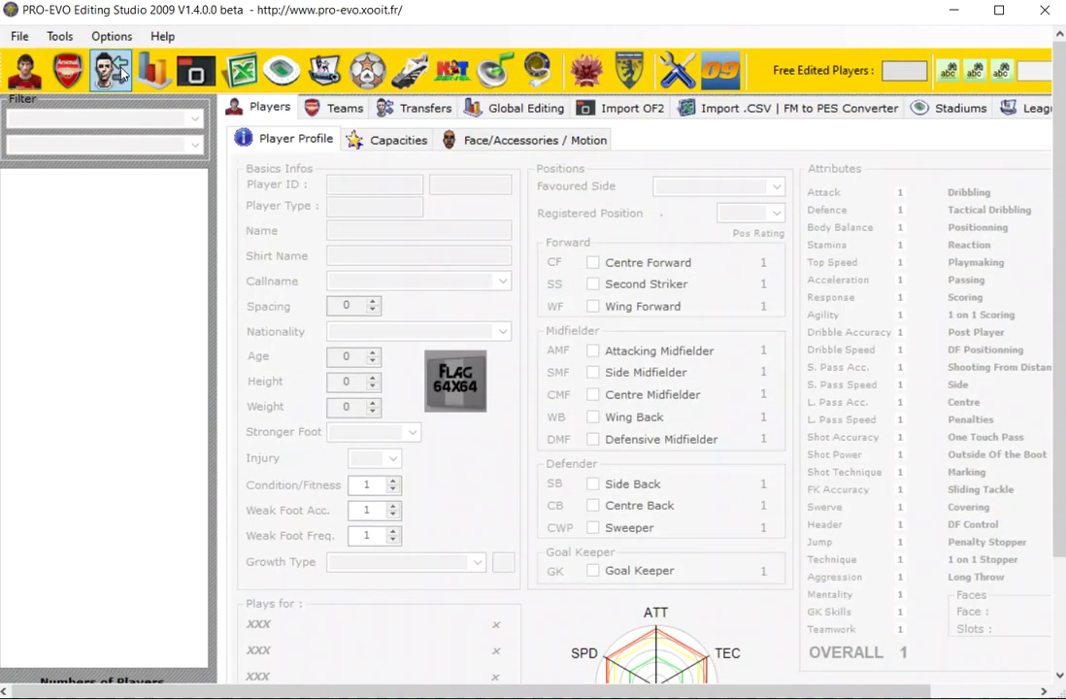
- Open the PES 2009 option file PES2009_EDIT01.bin from the Option_File_TotalPatch_2009_v3.0 folder
{"action": "left_click", "coordinate": [19, 39]}
{"action": "left_click", "coordinate": [32, 57]}
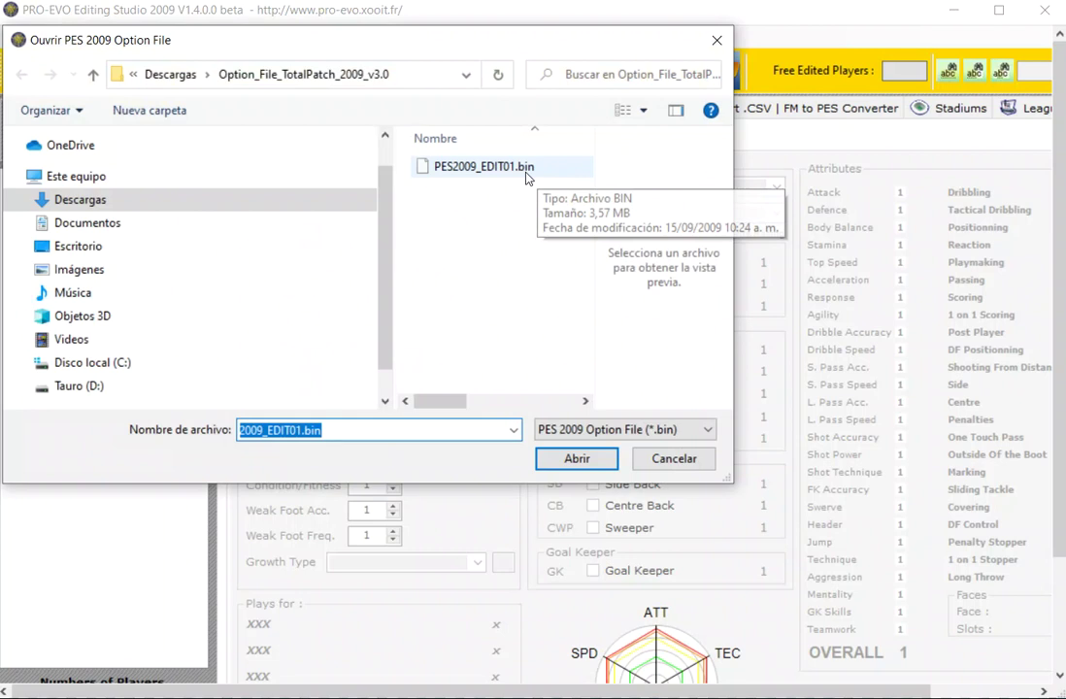
{"action": "left_click", "coordinate": [486, 171]}
{"action": "left_click", "coordinate": [575, 459]}
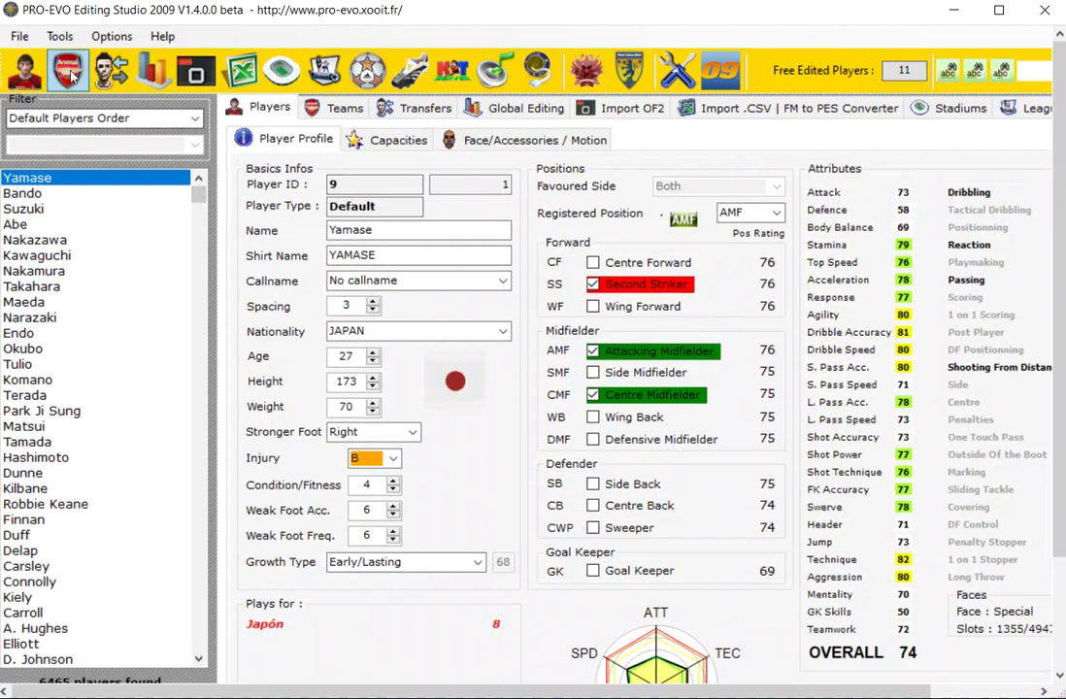
- Browse the player profiles one after another from Suzuki to Park Ji Sung, examining their positions and attributes
{"action": "left_click", "coordinate": [42, 200]}
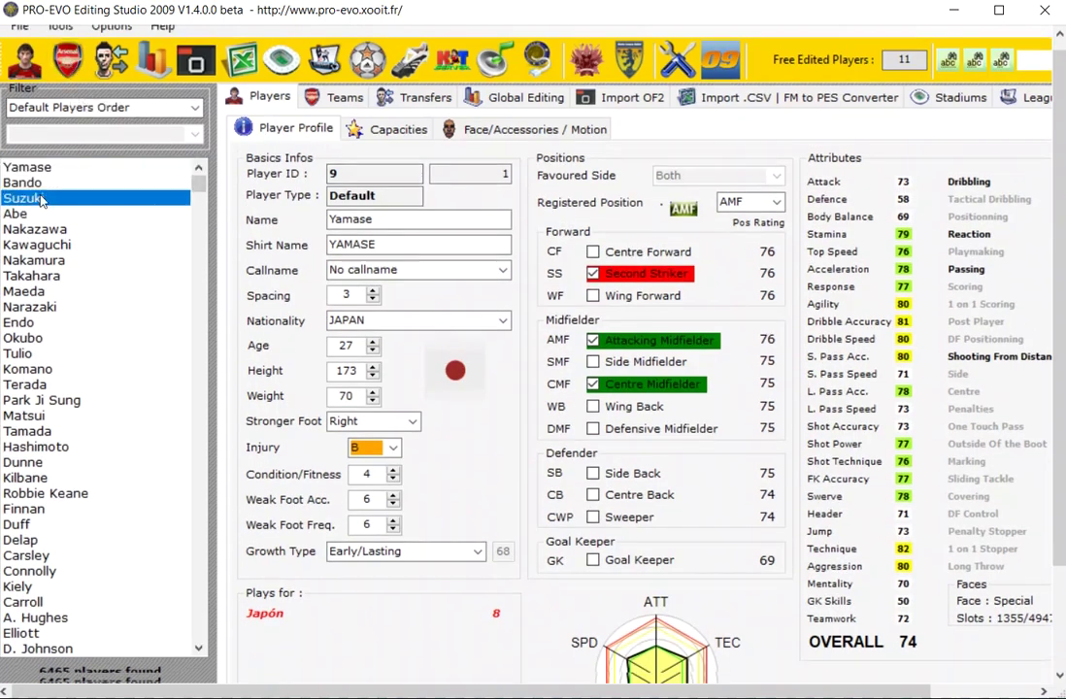
{"action": "left_click", "coordinate": [29, 244]}
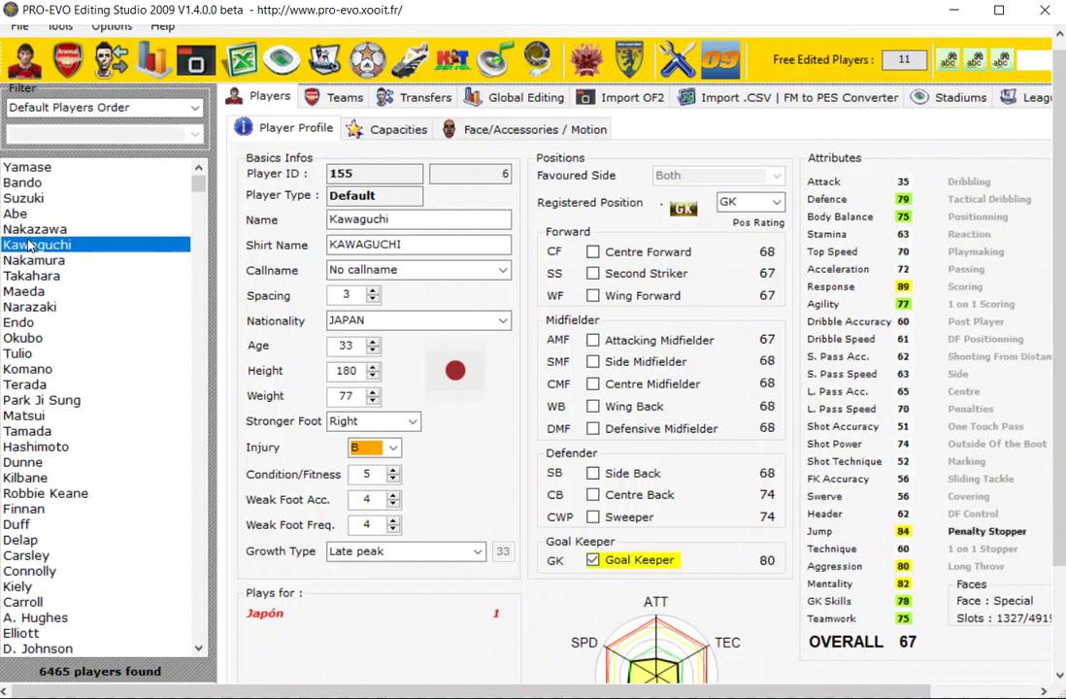
{"action": "key", "text": "Down"}
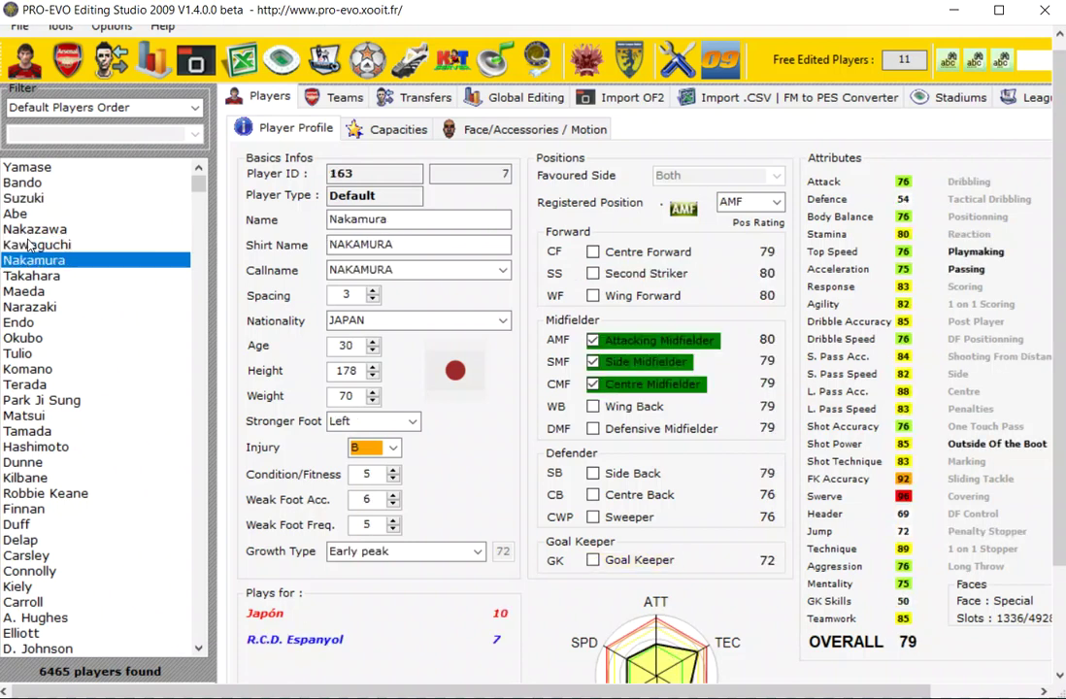
{"action": "key", "text": "Down"}
{"action": "key", "text": "Down"}
{"action": "key", "text": "Down"}
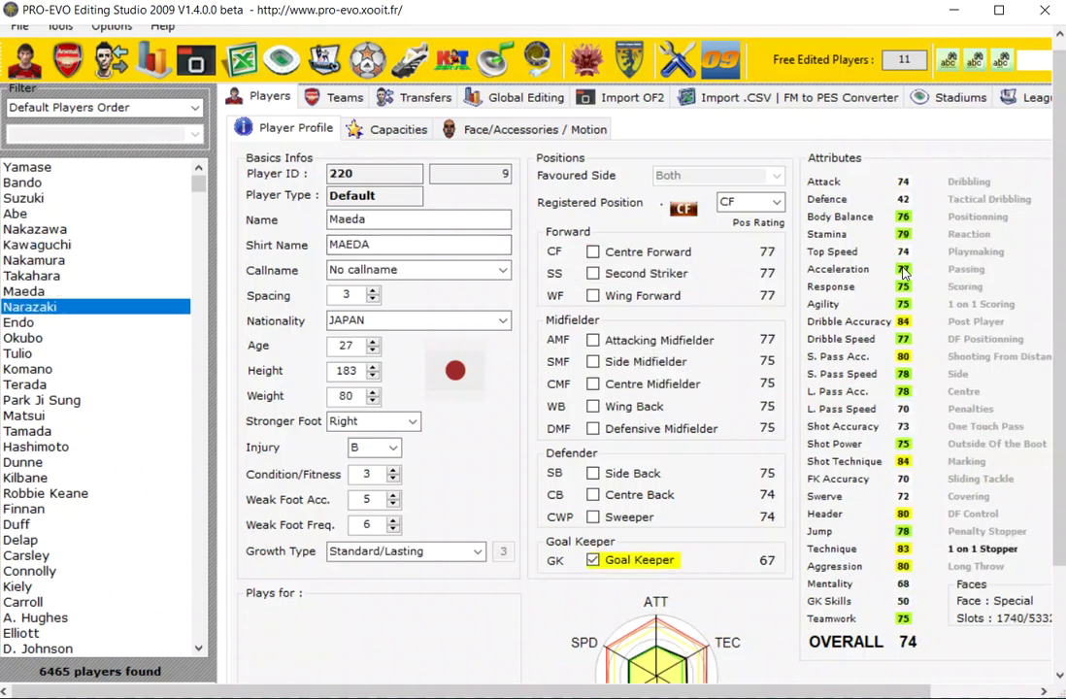
{"action": "key", "text": "Down"}
{"action": "key", "text": "Down"}
{"action": "key", "text": "Down"}
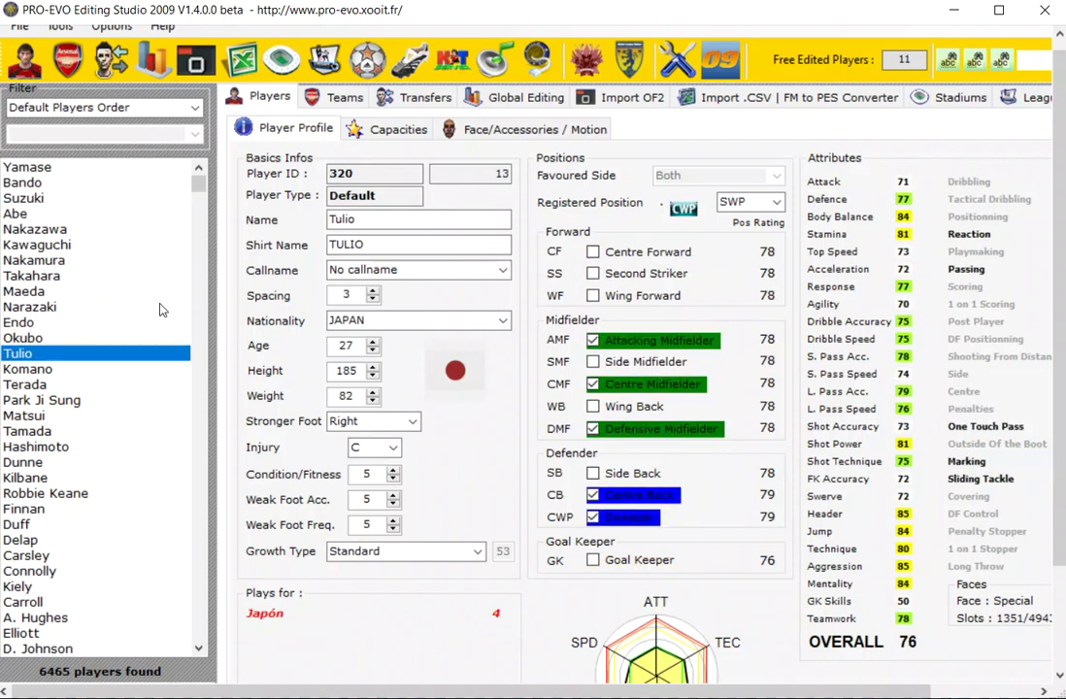
{"action": "key", "text": "Down"}
{"action": "key", "text": "Up"}
{"action": "key", "text": "Down"}
{"action": "key", "text": "Down"}
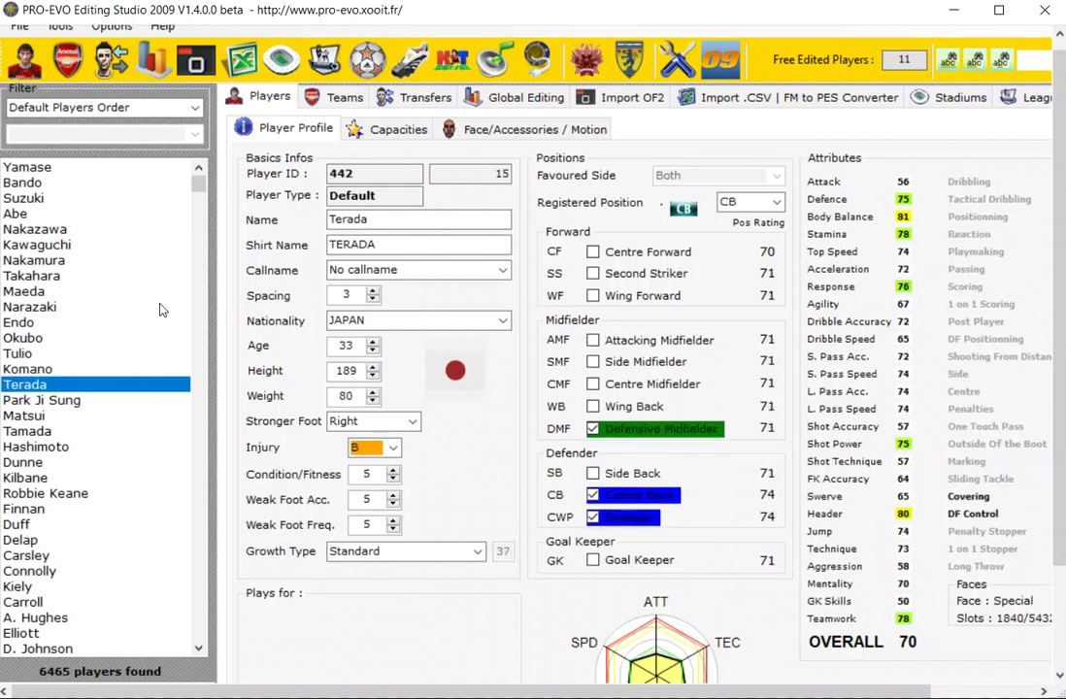
{"action": "key", "text": "Down"}
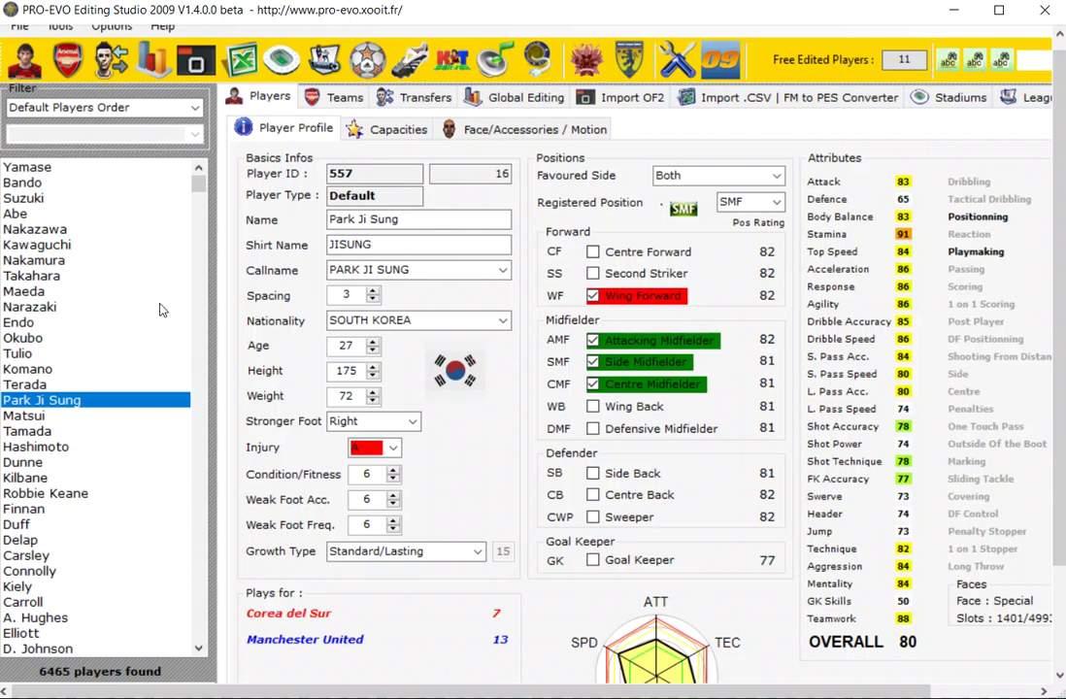
- Try enabling every remaining forward, midfielder and defender position for Park Ji Sung
{"action": "left_click", "coordinate": [593, 296]}
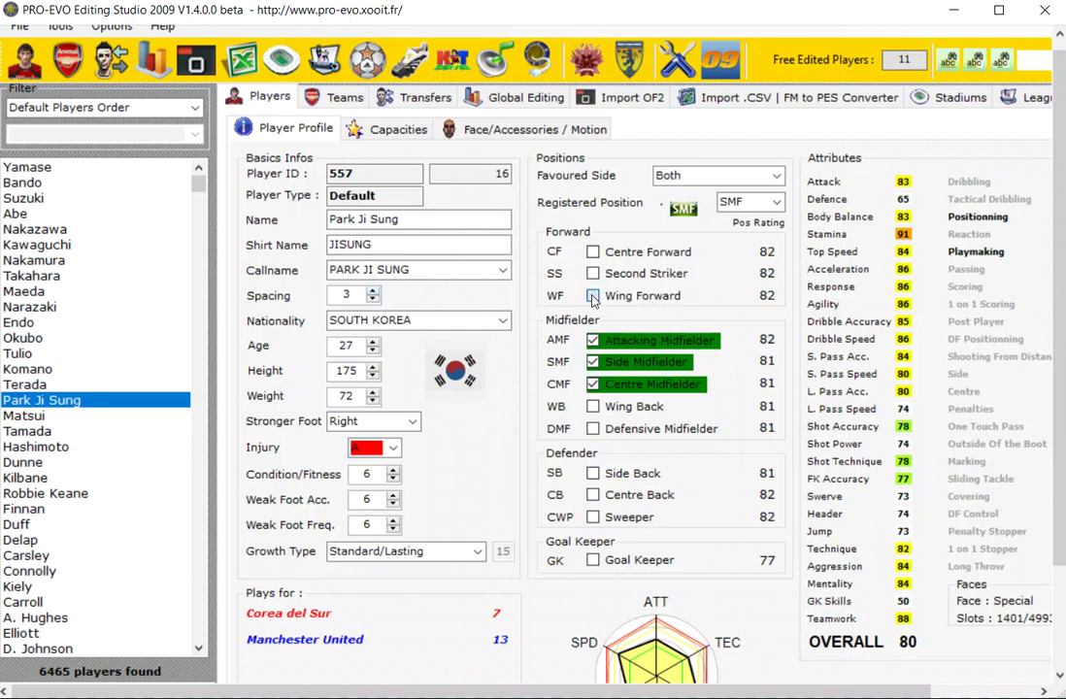
{"action": "left_click", "coordinate": [592, 274]}
{"action": "left_click", "coordinate": [592, 251]}
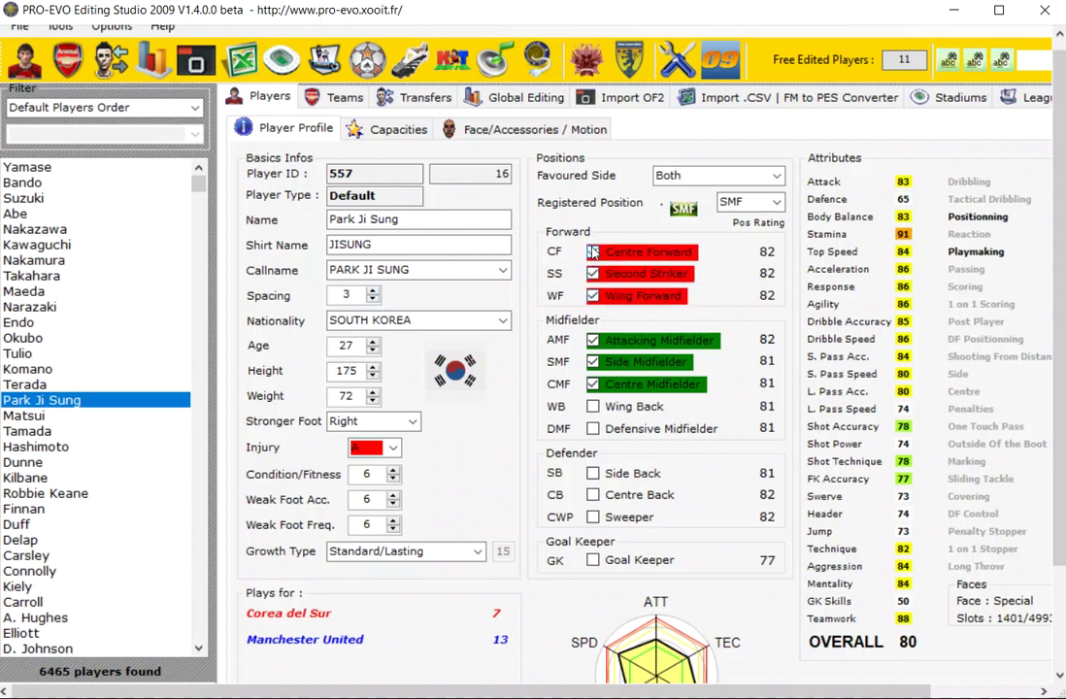
{"action": "left_click", "coordinate": [592, 428]}
{"action": "left_click", "coordinate": [593, 407]}
{"action": "left_click", "coordinate": [592, 473]}
{"action": "left_click", "coordinate": [592, 494]}
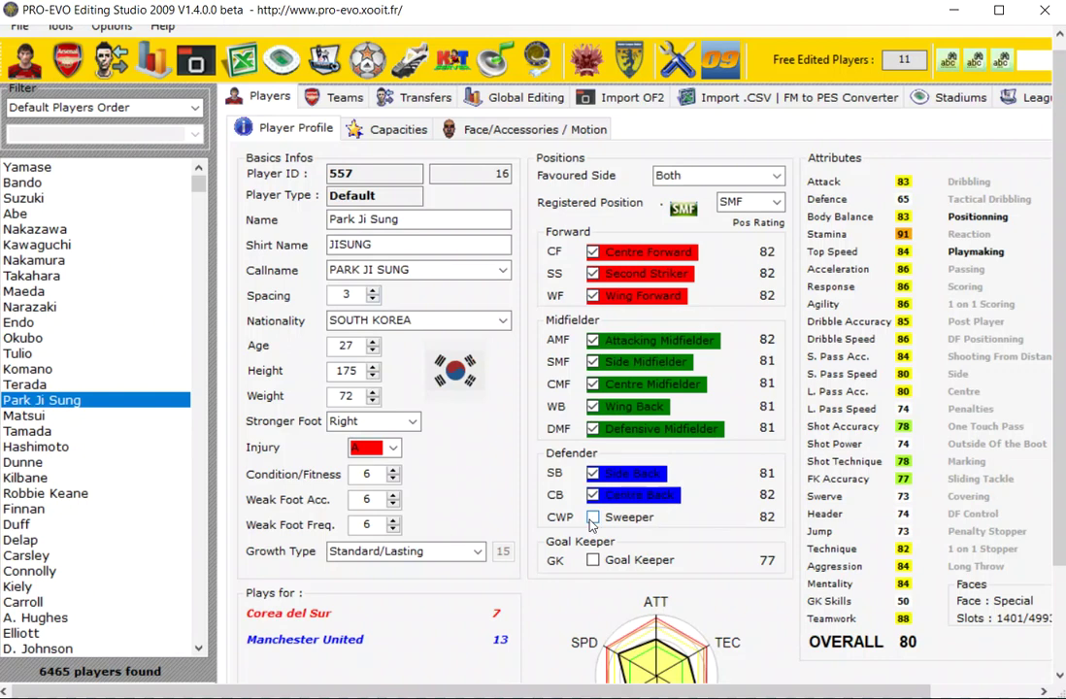
{"action": "left_click", "coordinate": [592, 517]}
- Switch between Park Ji Sung and the neighbouring players to check whether the position changes were kept
{"action": "left_click", "coordinate": [44, 399]}
{"action": "key", "text": "Down"}
{"action": "key", "text": "Up"}
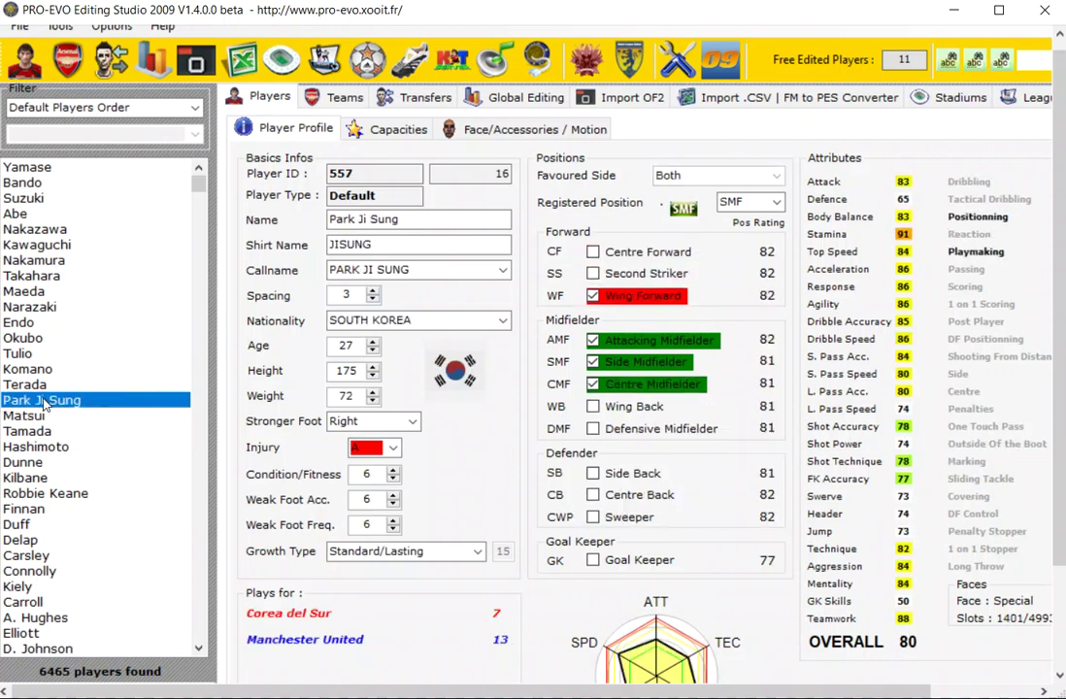
{"action": "key", "text": "Up"}
- Filter the player list by nationality to the players of IRELAND
{"action": "scroll", "coordinate": [59, 412], "scroll_direction": "down", "scroll_amount": 5}
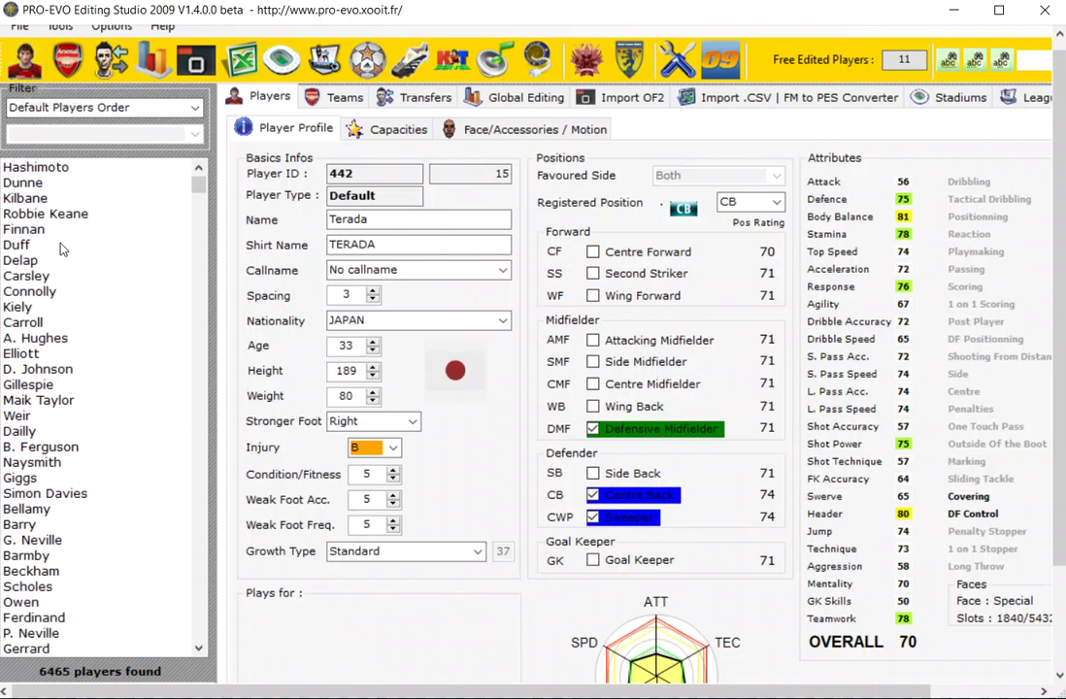
{"action": "scroll", "coordinate": [55, 215], "scroll_direction": "down", "scroll_amount": 2}
{"action": "left_click", "coordinate": [151, 103]}
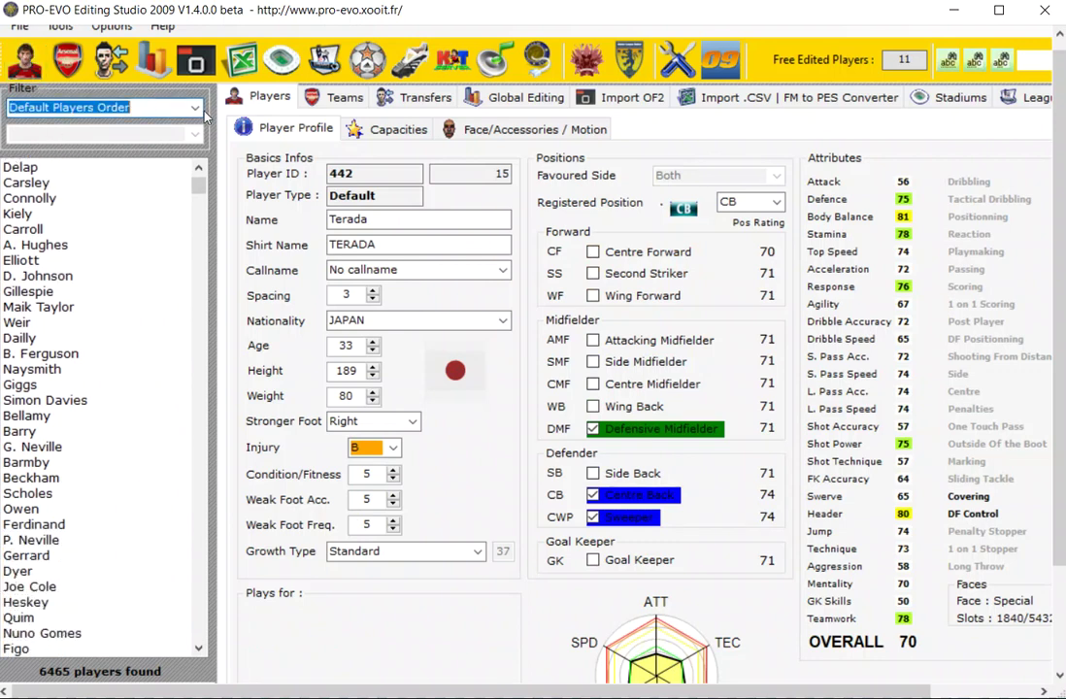
{"action": "left_click", "coordinate": [196, 108]}
{"action": "left_click", "coordinate": [130, 151]}
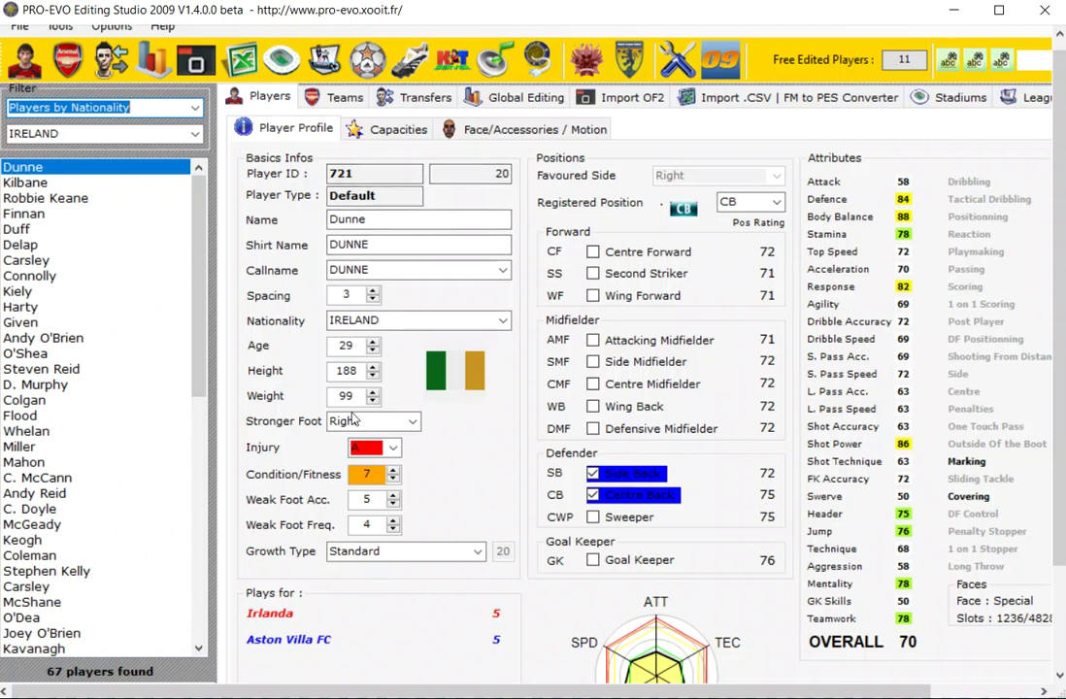
- Enable the Wing Forward, Second Striker, Centre Forward, Side Midfielder and Centre Midfielder positions for Dunne
{"action": "left_click", "coordinate": [594, 295]}
{"action": "left_click", "coordinate": [593, 273]}
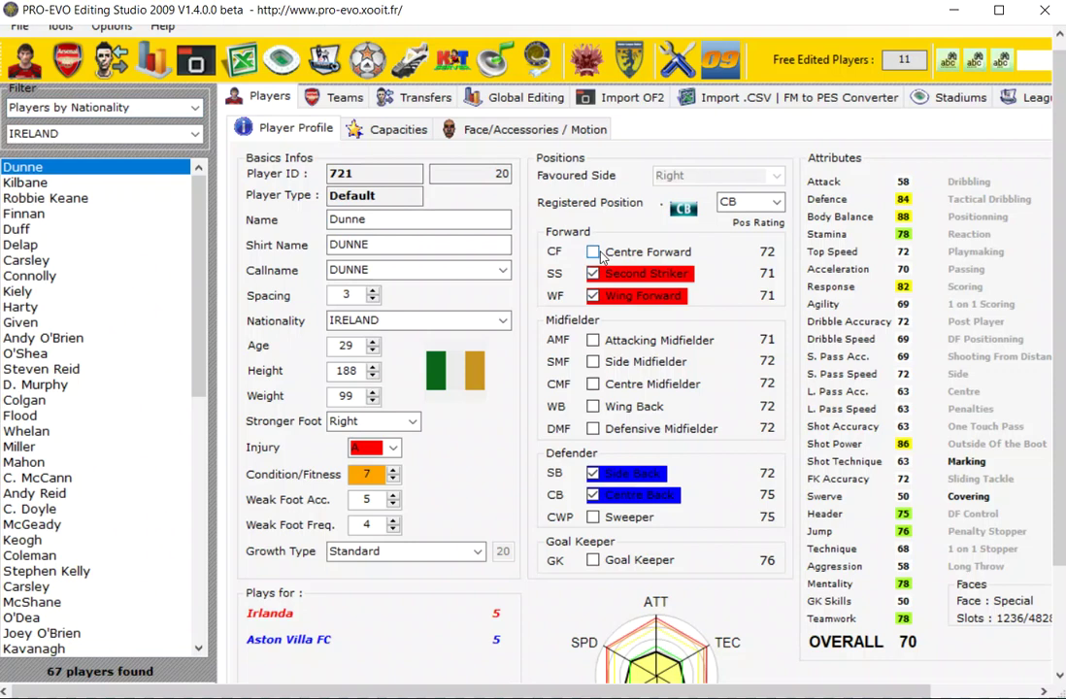
{"action": "left_click", "coordinate": [594, 252]}
{"action": "left_click", "coordinate": [593, 362]}
{"action": "left_click", "coordinate": [593, 383]}
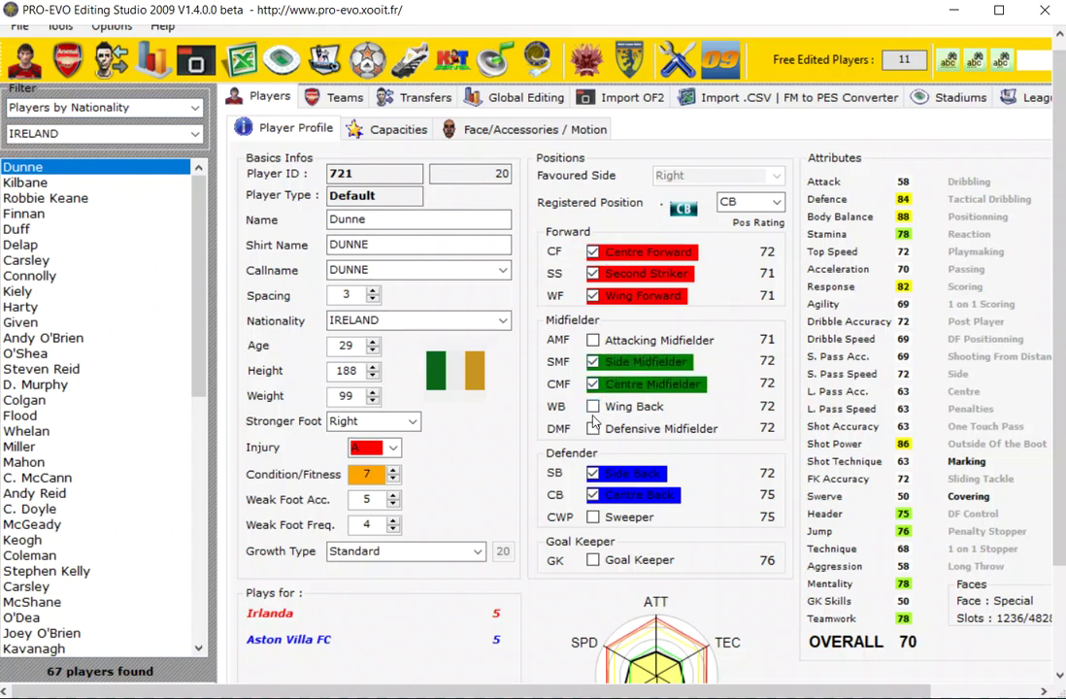
- Set Dunne's Attack to 60, Top Speed to 74, Acceleration to 72, Agility to 71, Dribble Acc. to 74 and Dribble Speed to 71
{"action": "left_click", "coordinate": [389, 130]}
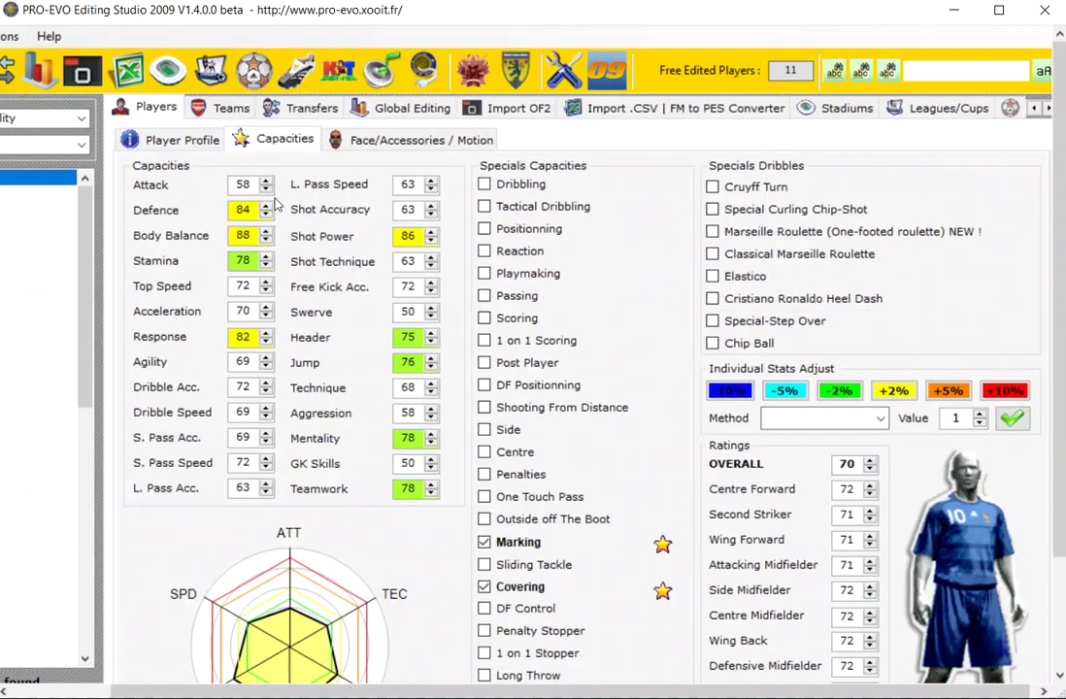
{"action": "left_click", "coordinate": [265, 106]}
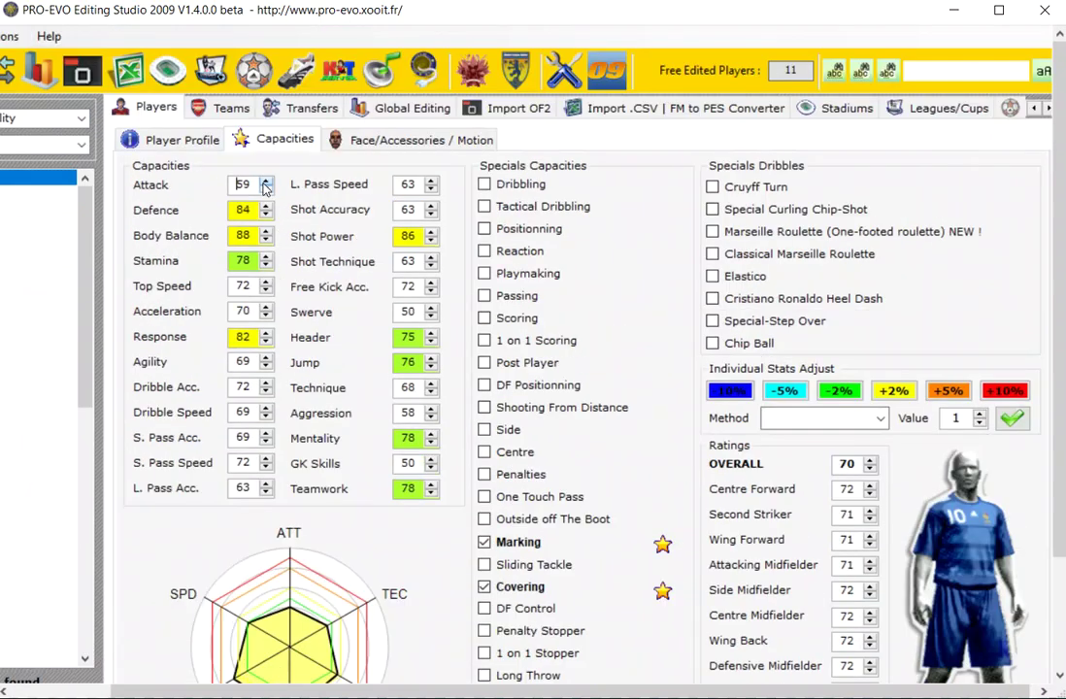
{"action": "left_click", "coordinate": [268, 282]}
{"action": "left_click", "coordinate": [268, 283]}
{"action": "left_click", "coordinate": [264, 306]}
{"action": "left_click", "coordinate": [266, 357]}
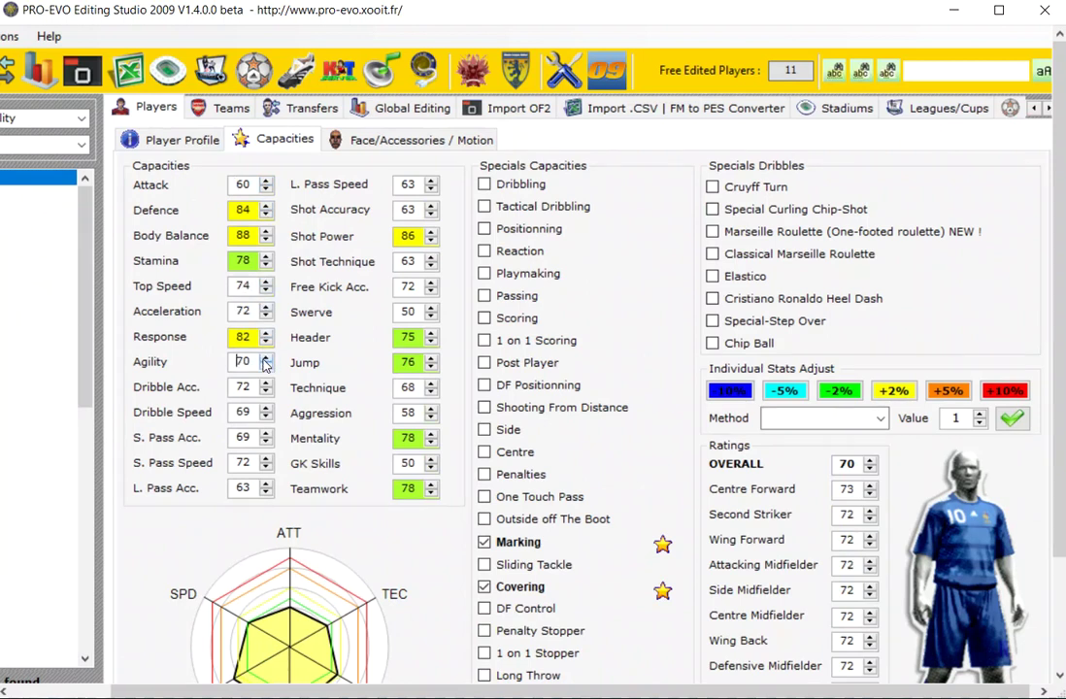
{"action": "left_click", "coordinate": [266, 408]}
{"action": "left_click", "coordinate": [266, 407]}
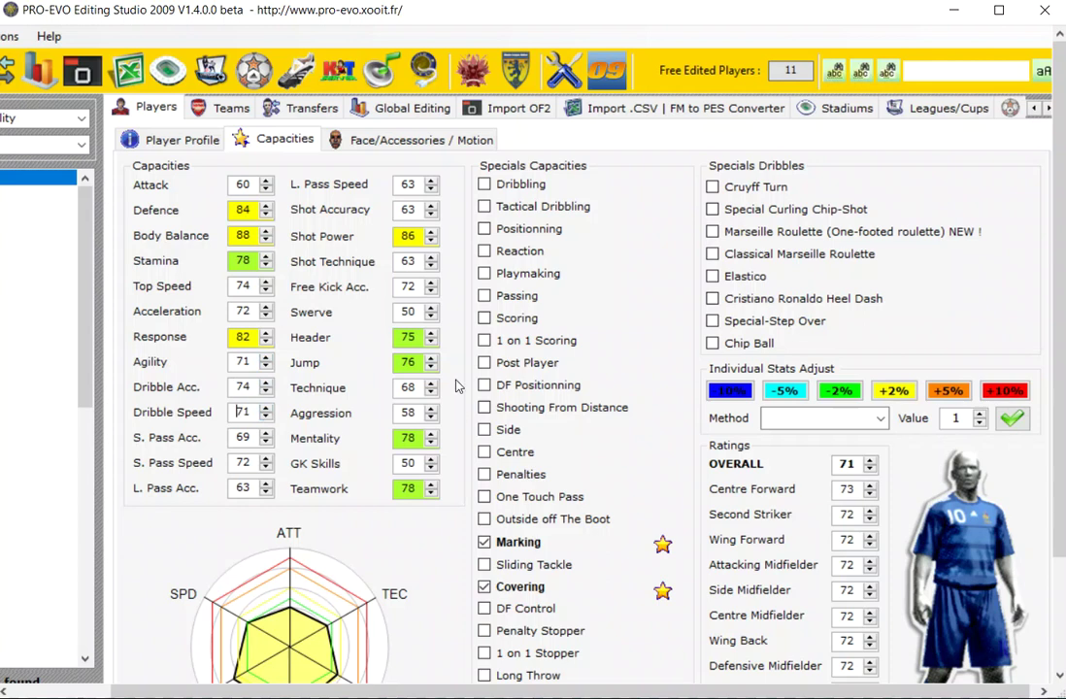
- Give Dunne the special capacities Dribbling, Reaction, Passing, Scoring, 1 on 1 Scoring, Post Player, Shooting From Distance, Side, Penalties and Outside off The Boot
{"action": "left_click", "coordinate": [484, 185]}
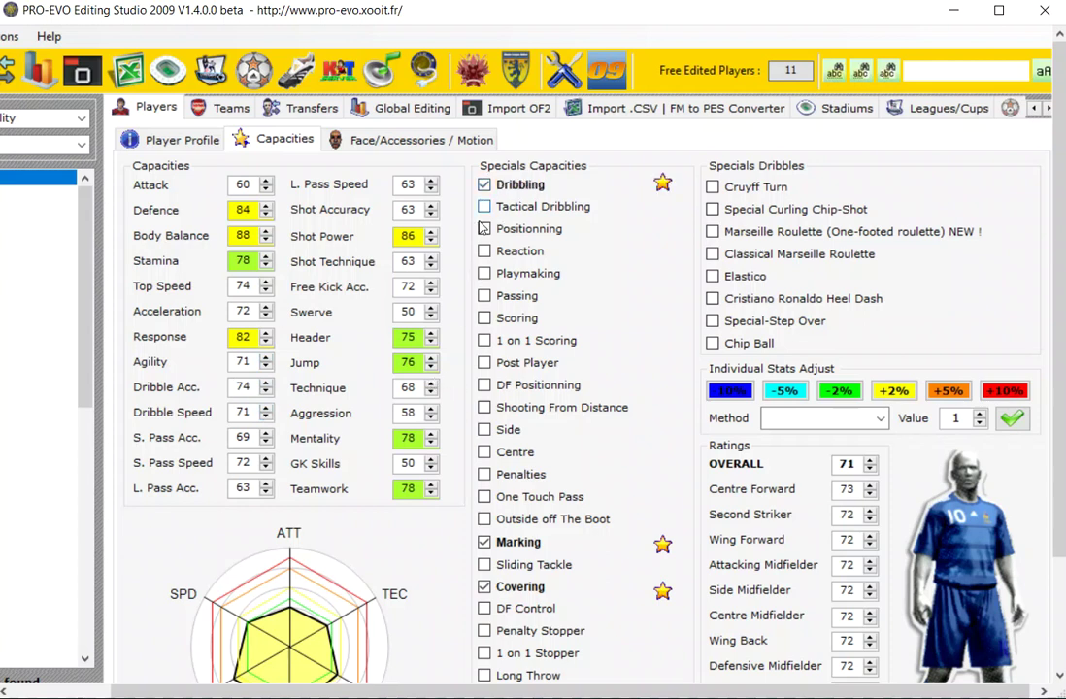
{"action": "left_click", "coordinate": [482, 253]}
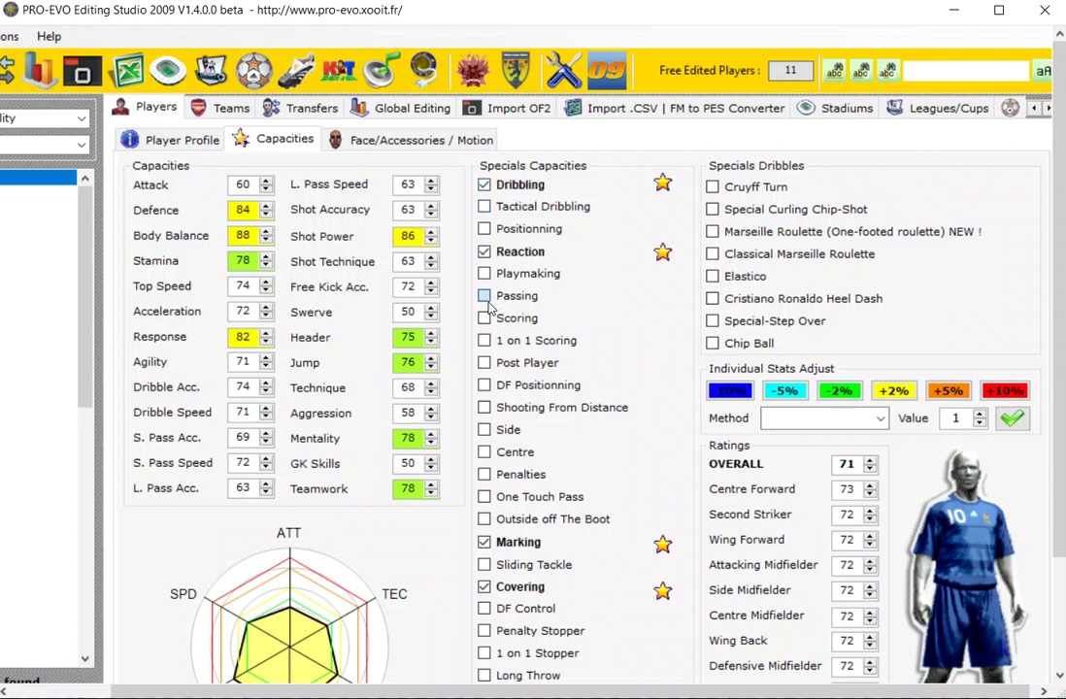
{"action": "left_click", "coordinate": [485, 297]}
{"action": "left_click", "coordinate": [484, 319]}
{"action": "left_click", "coordinate": [485, 341]}
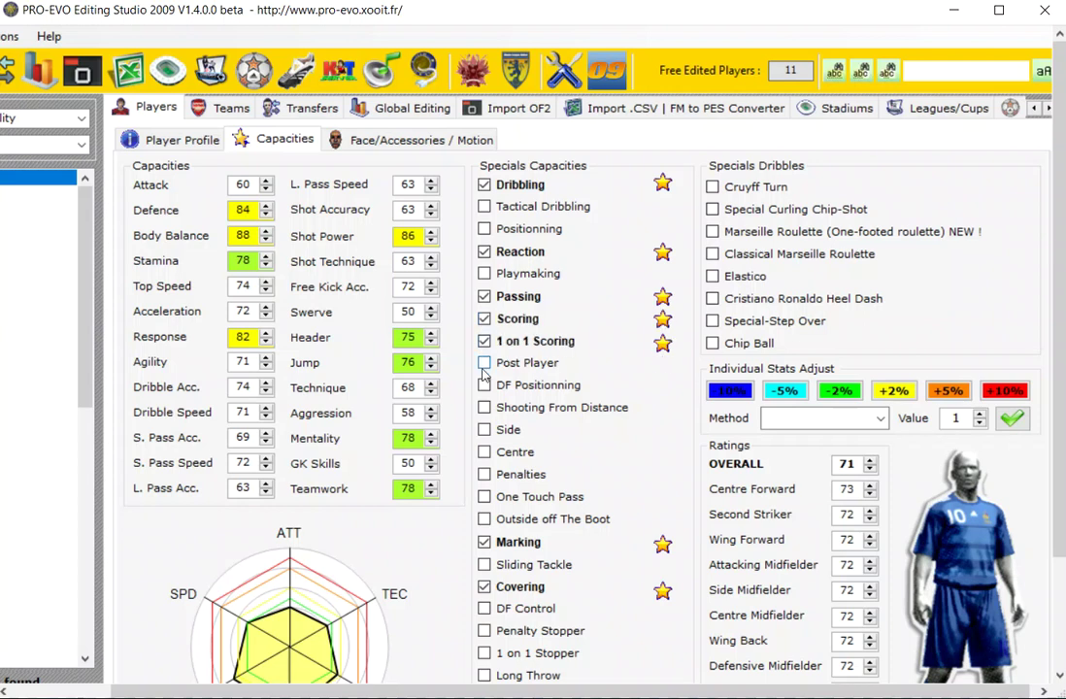
{"action": "left_click", "coordinate": [484, 364]}
{"action": "left_click", "coordinate": [485, 408]}
{"action": "left_click", "coordinate": [484, 430]}
{"action": "left_click", "coordinate": [485, 475]}
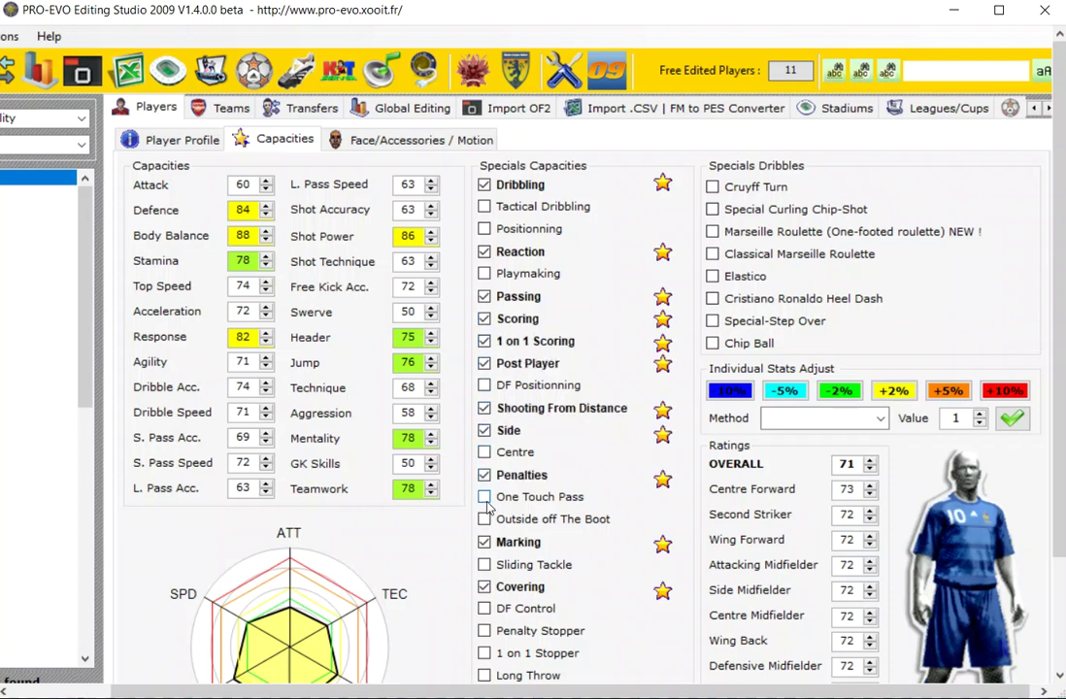
{"action": "left_click", "coordinate": [485, 520]}
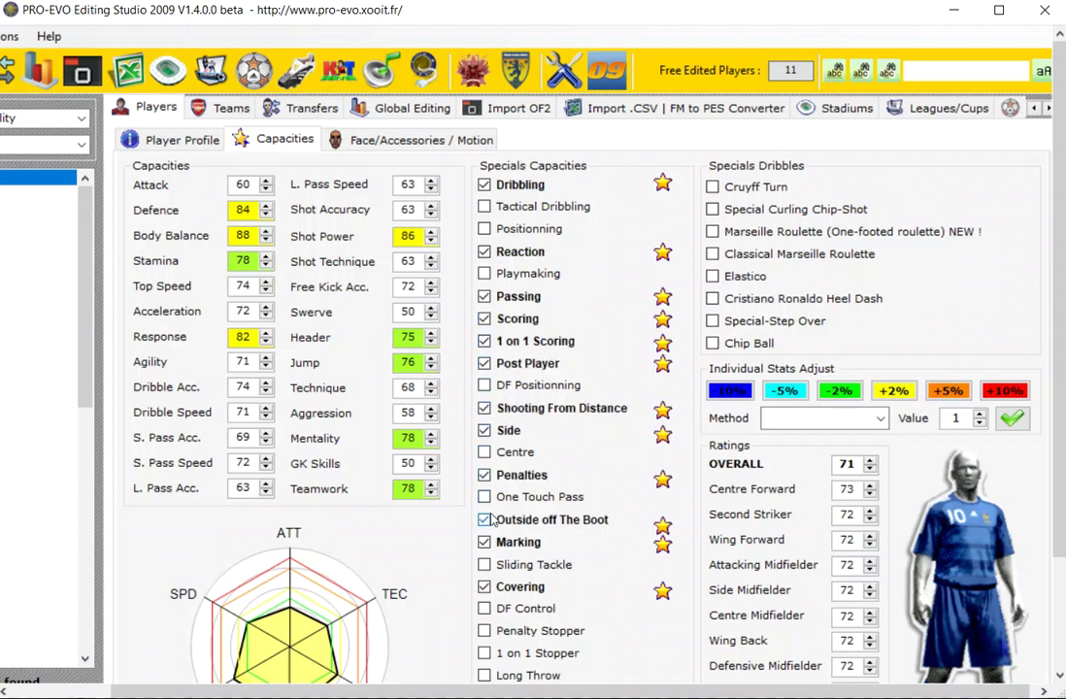
- Enable all eight special dribbles for Dunne, from Cruyff Turn to Chip Ball
{"action": "left_click", "coordinate": [712, 186]}
{"action": "left_click", "coordinate": [712, 210]}
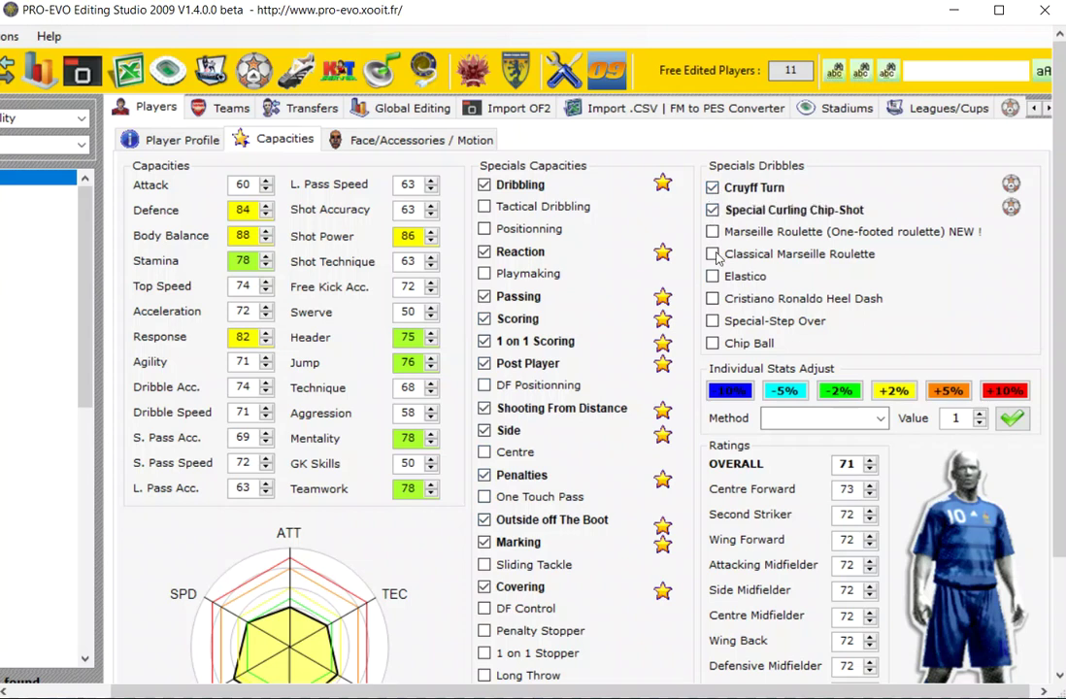
{"action": "left_click", "coordinate": [712, 232]}
{"action": "left_click", "coordinate": [713, 254]}
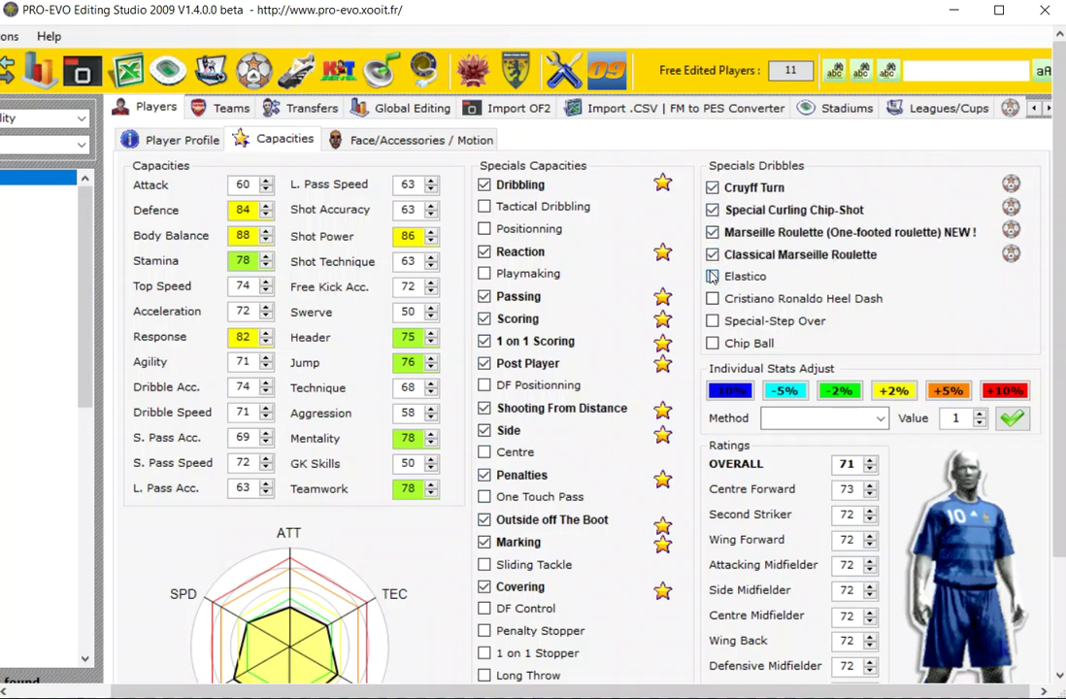
{"action": "left_click", "coordinate": [713, 277]}
{"action": "left_click", "coordinate": [715, 322]}
{"action": "left_click", "coordinate": [713, 299]}
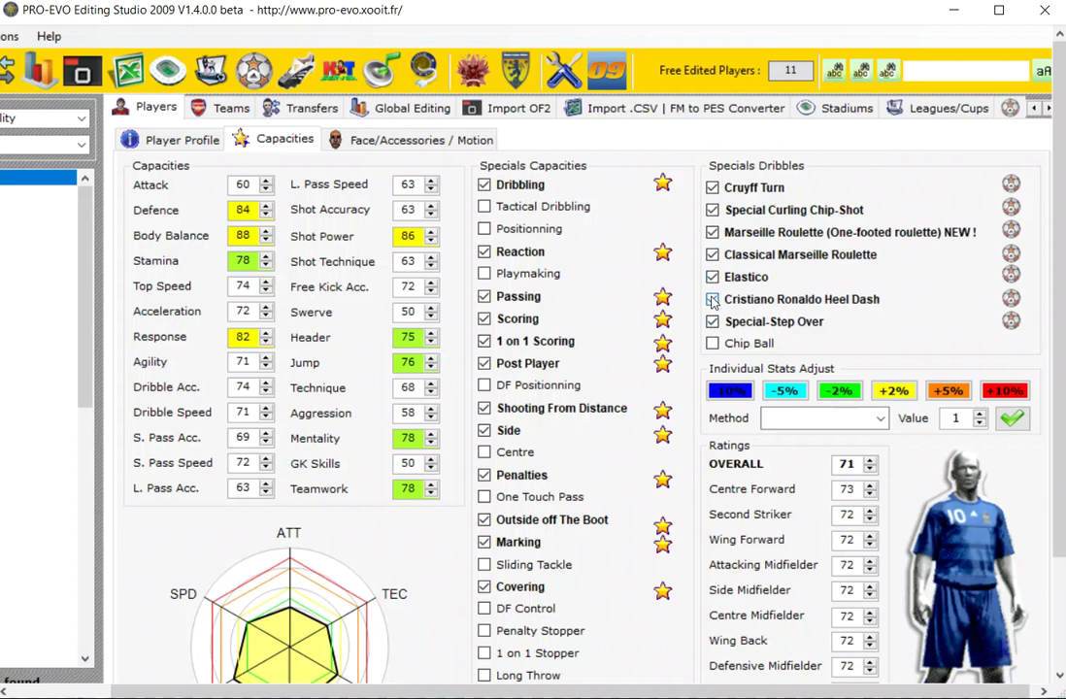
{"action": "left_click", "coordinate": [713, 344]}
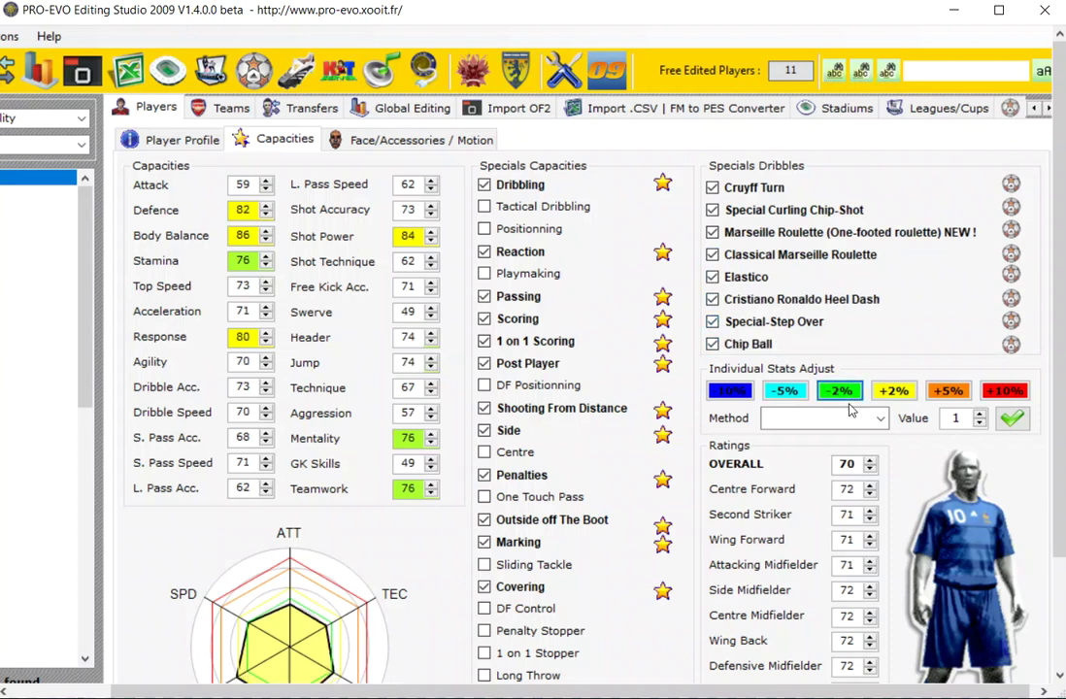
- Apply the individual stats adjustments +2%, +10%, -10% and +10% in turn to Dunne's capacities
{"action": "left_click", "coordinate": [886, 391]}
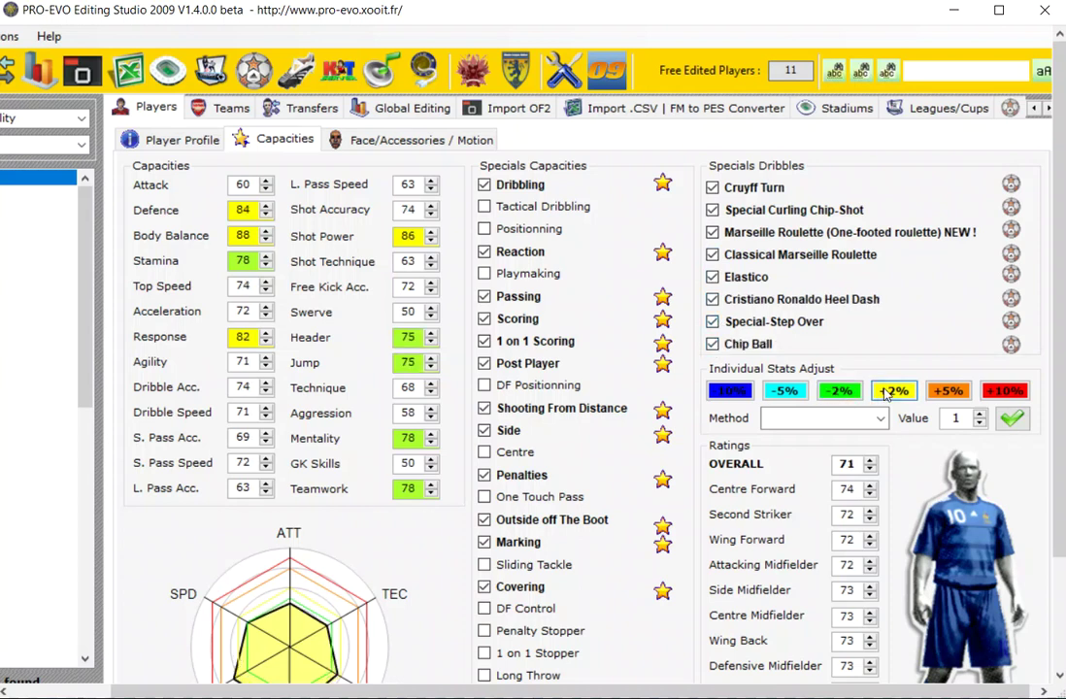
{"action": "left_click", "coordinate": [990, 393]}
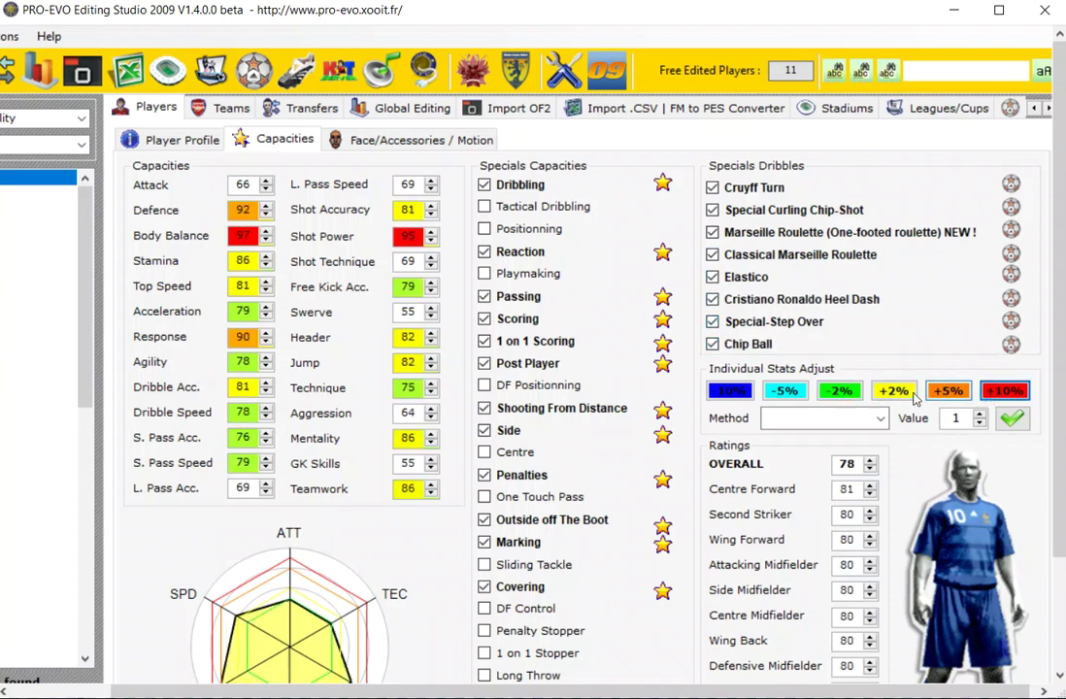
{"action": "left_click", "coordinate": [745, 393]}
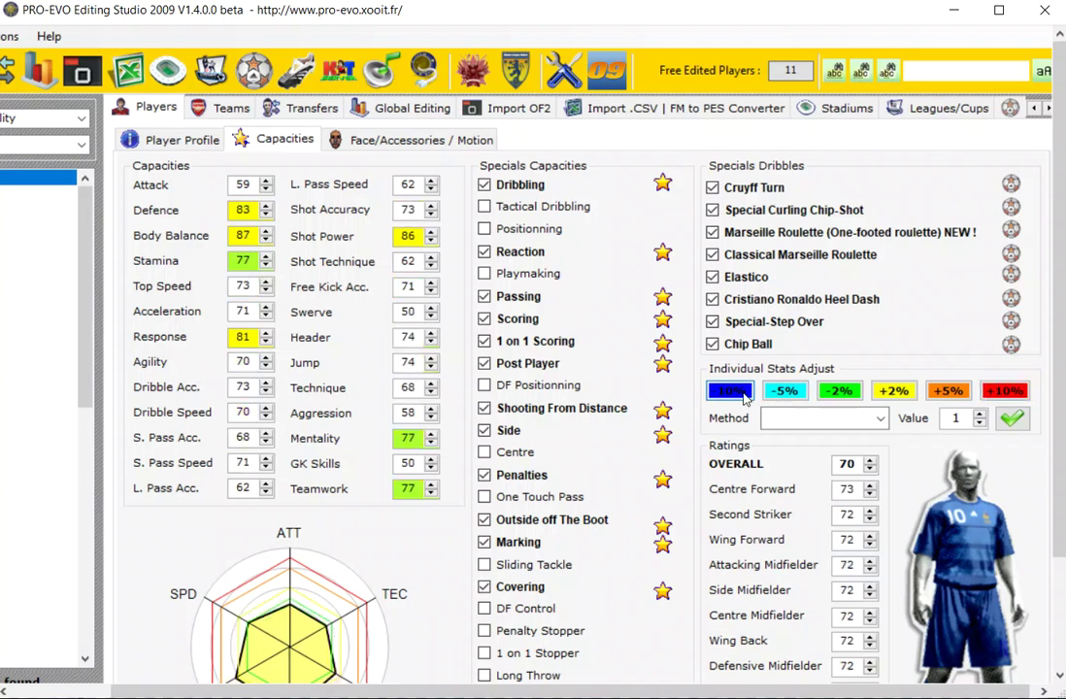
{"action": "left_click", "coordinate": [1007, 394]}
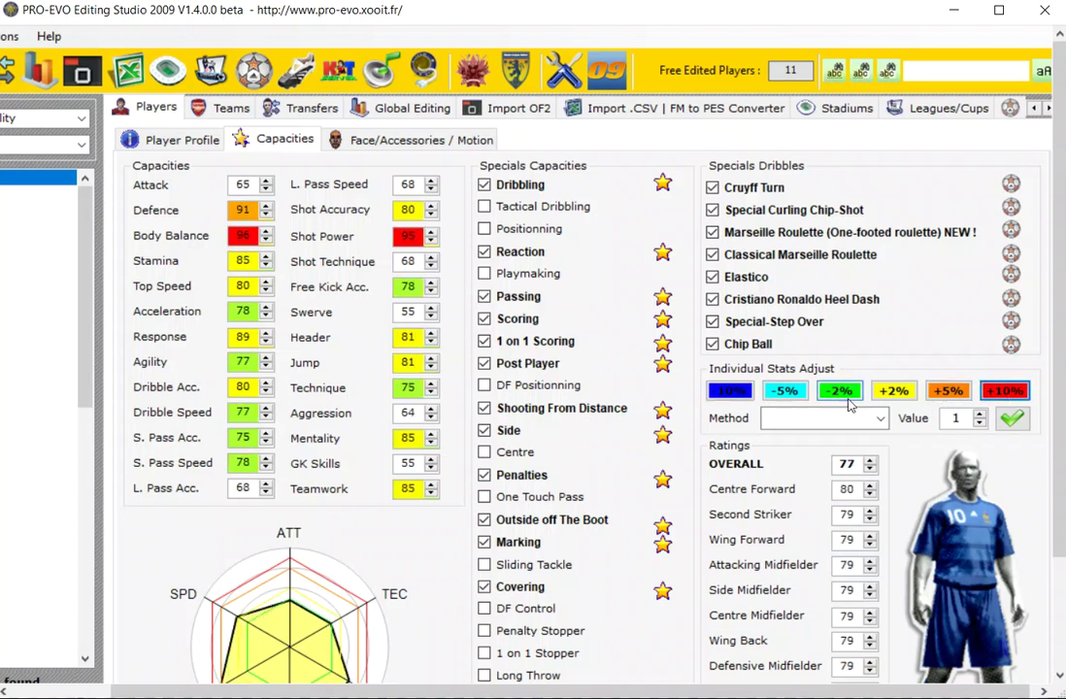
- Choose the adjustment method + and apply +2% to Dunne's stats, then choose - % and apply -5%
{"action": "left_click", "coordinate": [825, 418]}
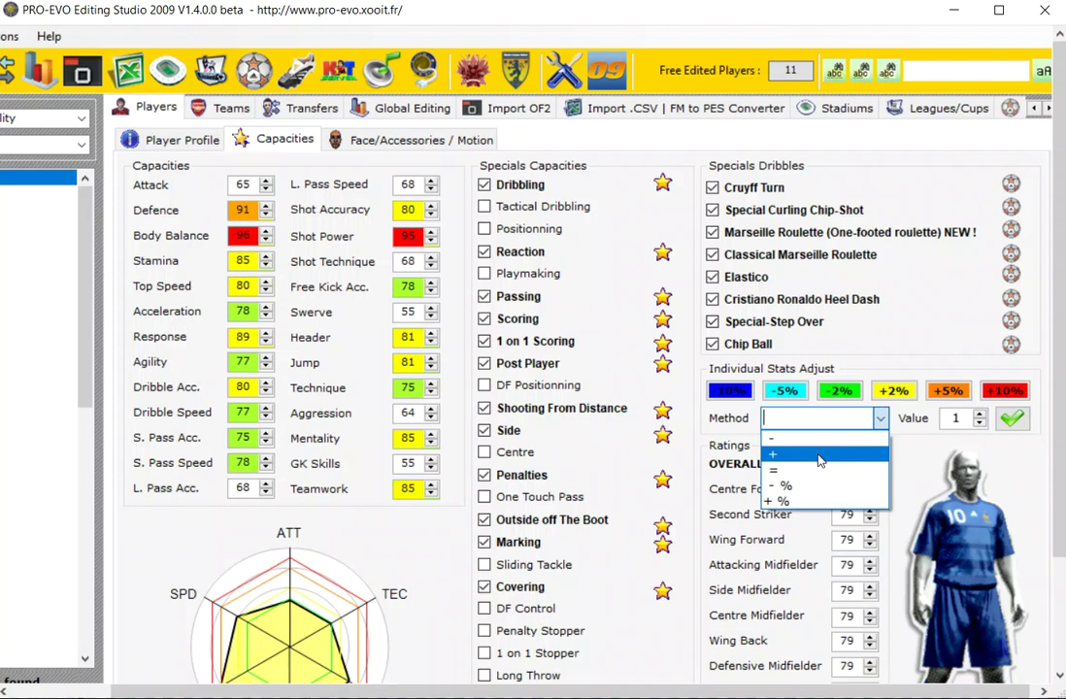
{"action": "left_click", "coordinate": [818, 454]}
{"action": "left_click", "coordinate": [893, 390]}
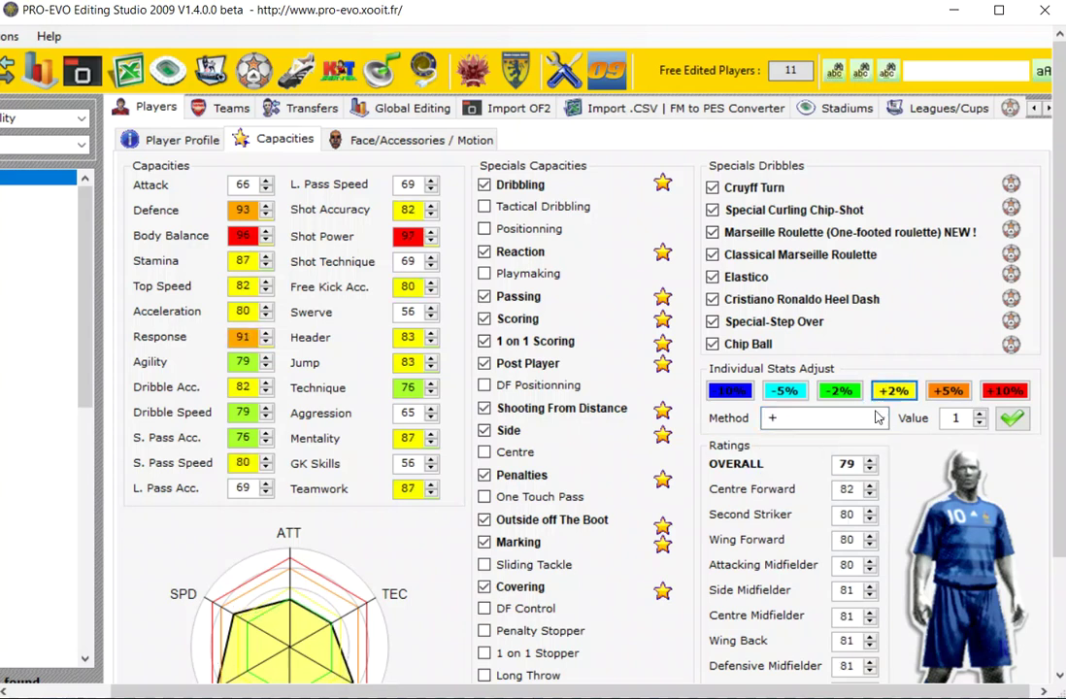
{"action": "left_click", "coordinate": [880, 419]}
{"action": "left_click", "coordinate": [819, 482]}
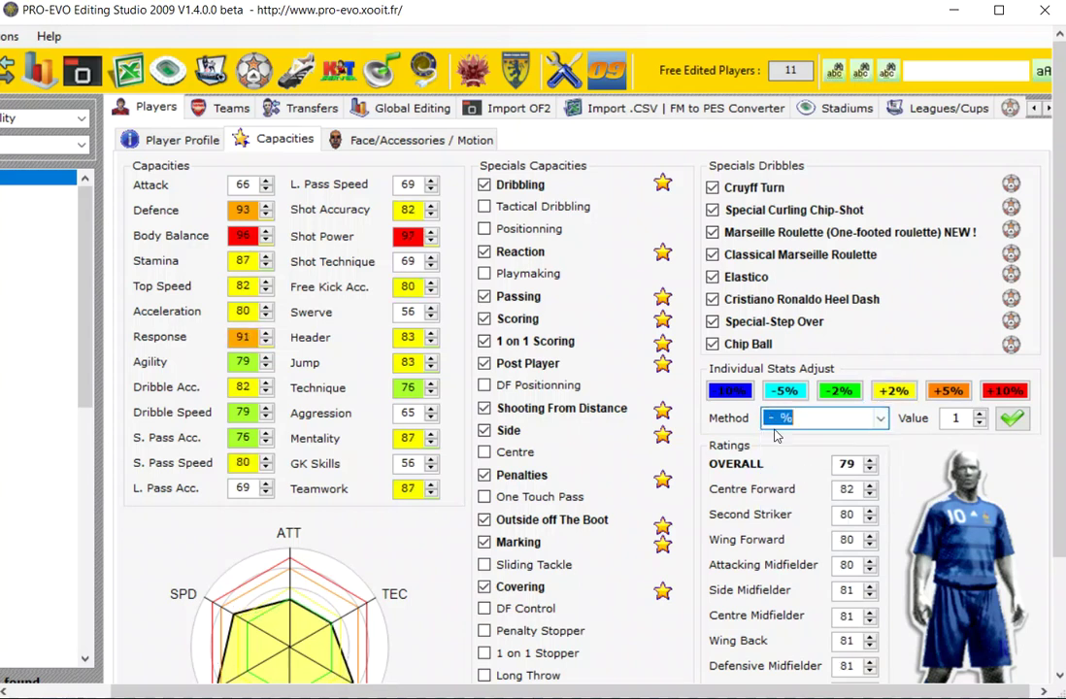
{"action": "left_click", "coordinate": [783, 393]}
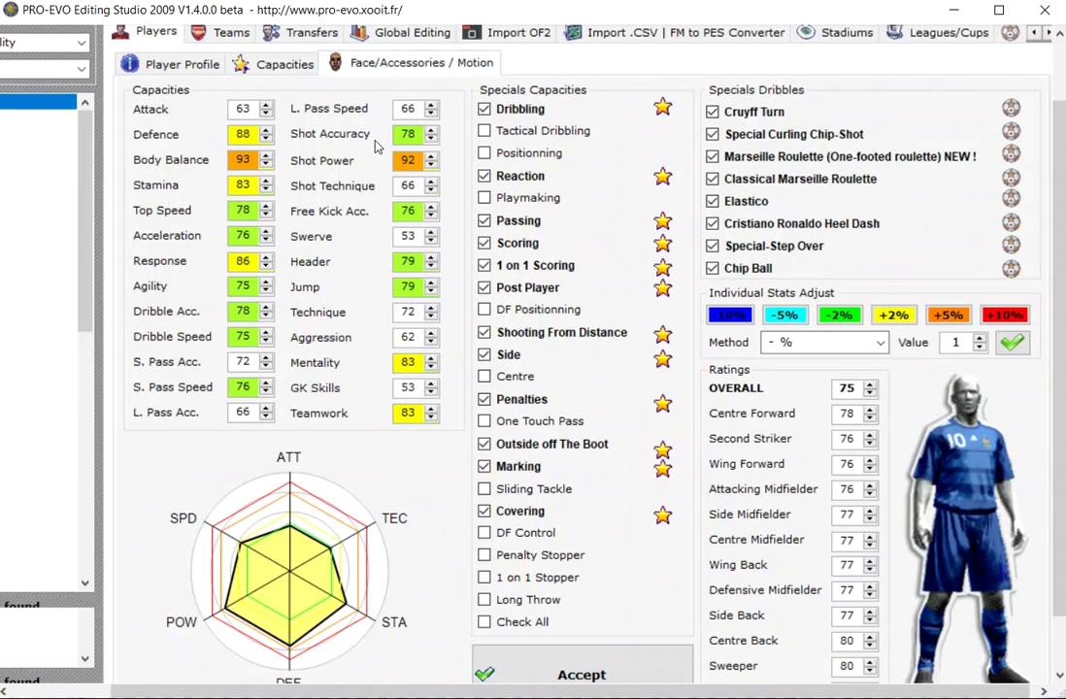
- Open Dunne's face, accessories and motion settings, and toggle Special Face and Special Hair off and back on
{"action": "left_click", "coordinate": [393, 141]}
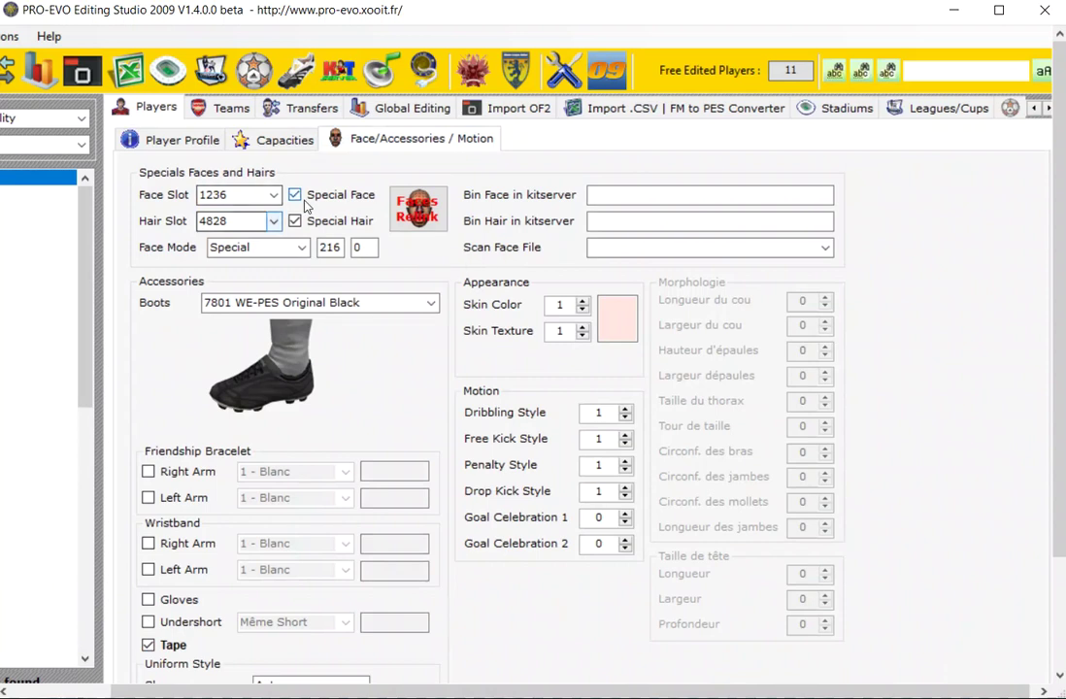
{"action": "left_click", "coordinate": [295, 195]}
{"action": "left_click", "coordinate": [295, 195]}
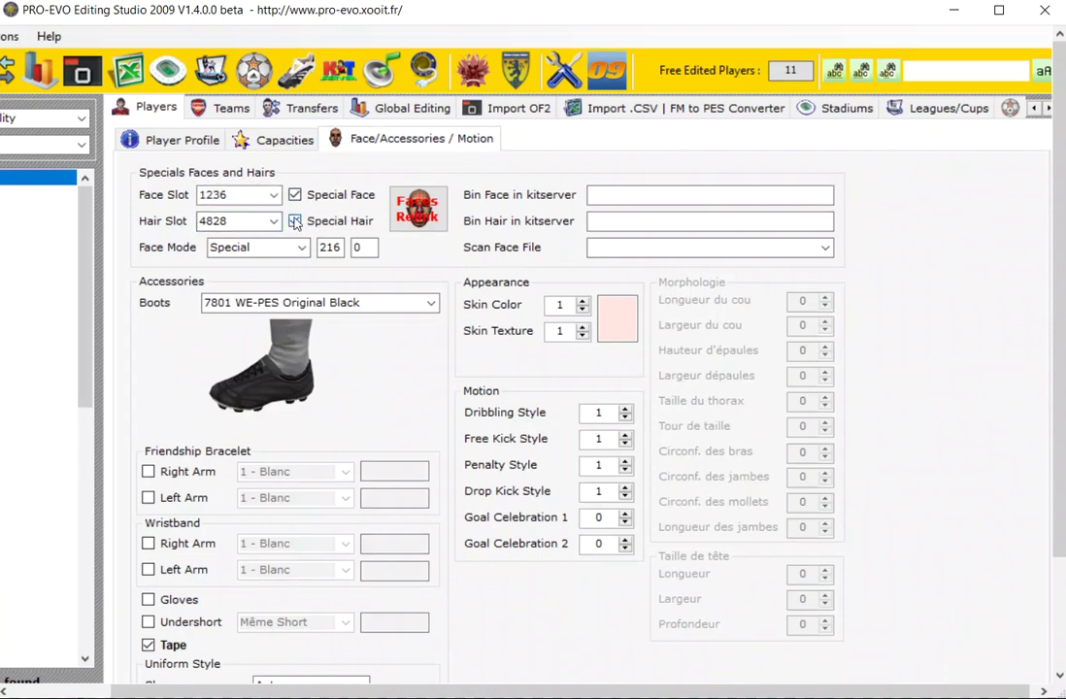
{"action": "left_click", "coordinate": [295, 222]}
{"action": "left_click", "coordinate": [295, 221]}
- Check the kitserver Bin Face and Bin Hair fields and the choices offered for Scan Face File
{"action": "left_click", "coordinate": [640, 194]}
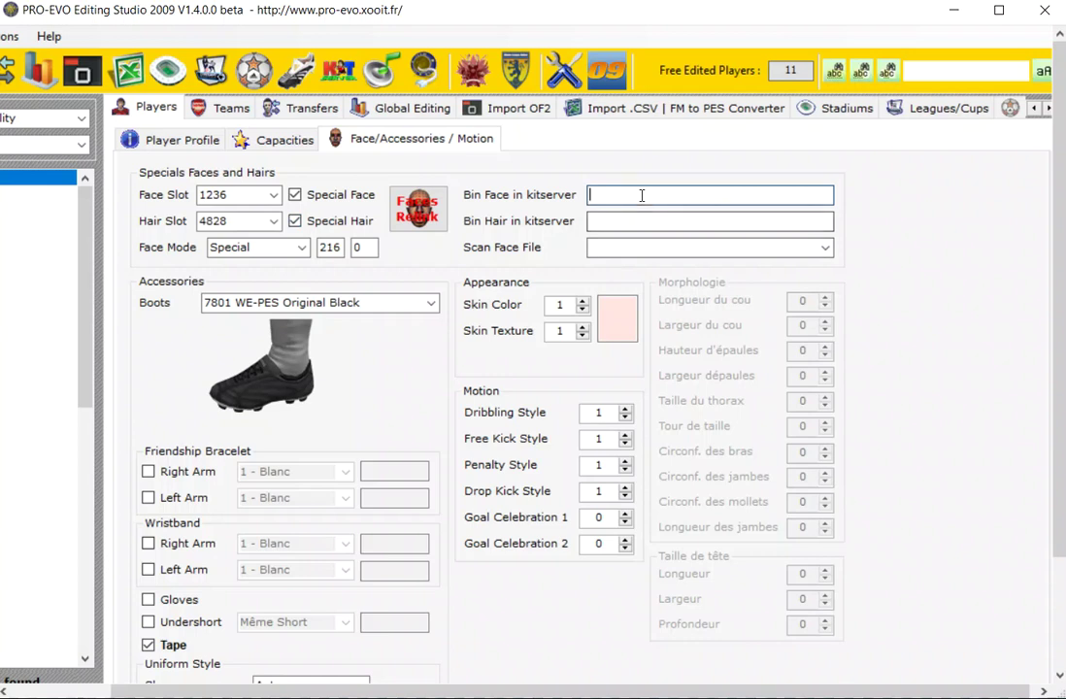
{"action": "left_click", "coordinate": [614, 221]}
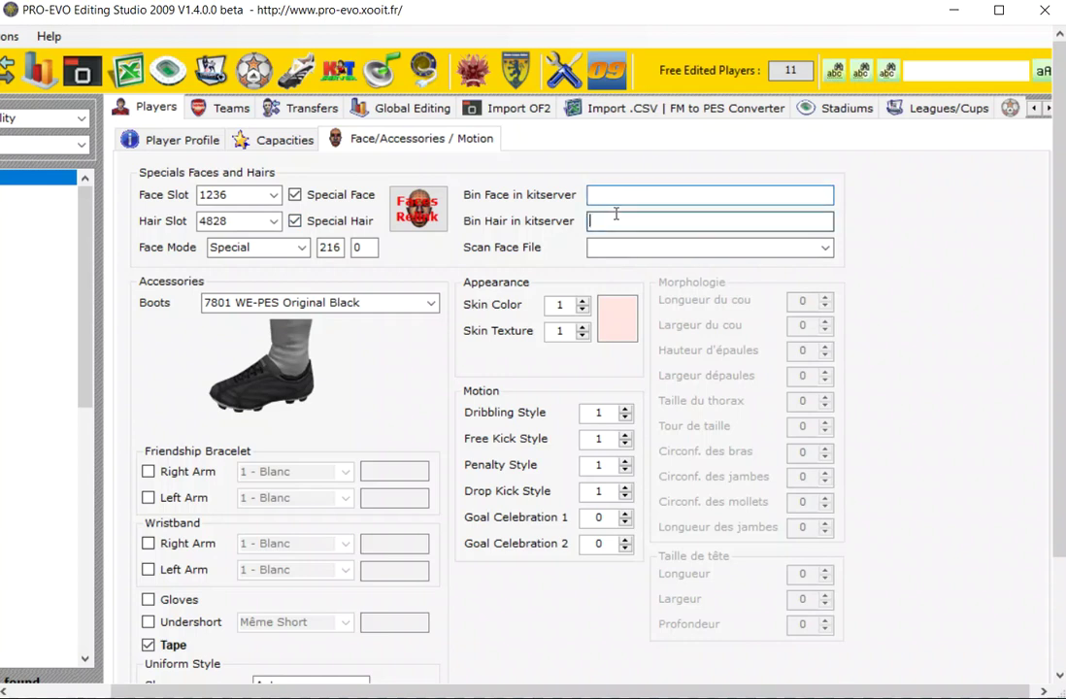
{"action": "left_click", "coordinate": [613, 247]}
{"action": "left_click", "coordinate": [823, 248]}
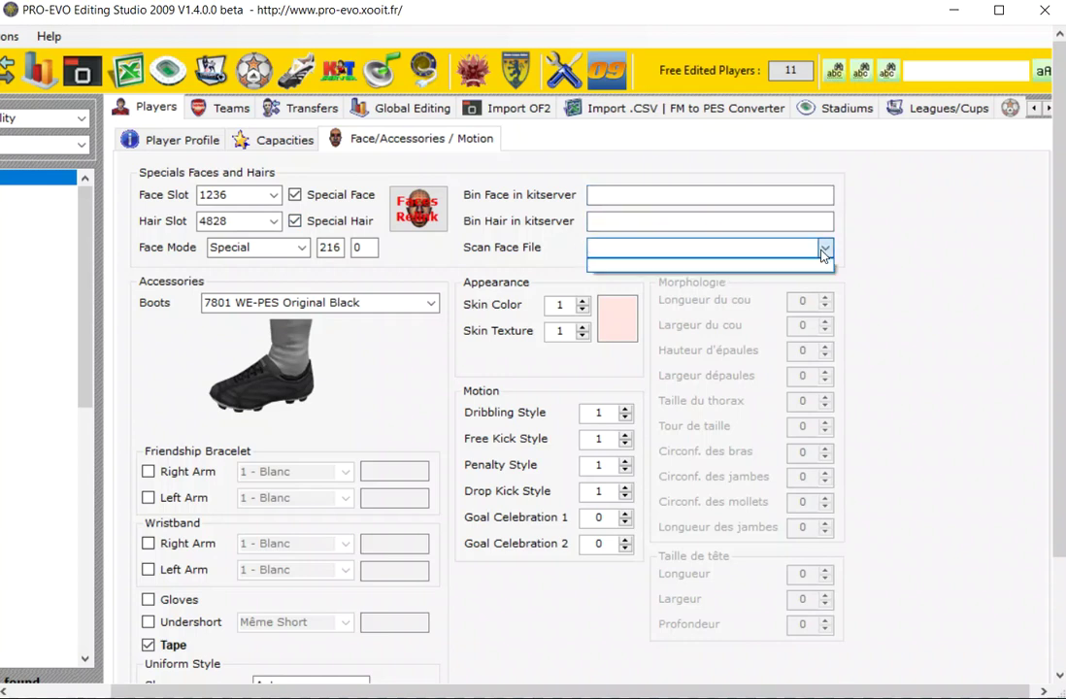
{"action": "left_click", "coordinate": [334, 299]}
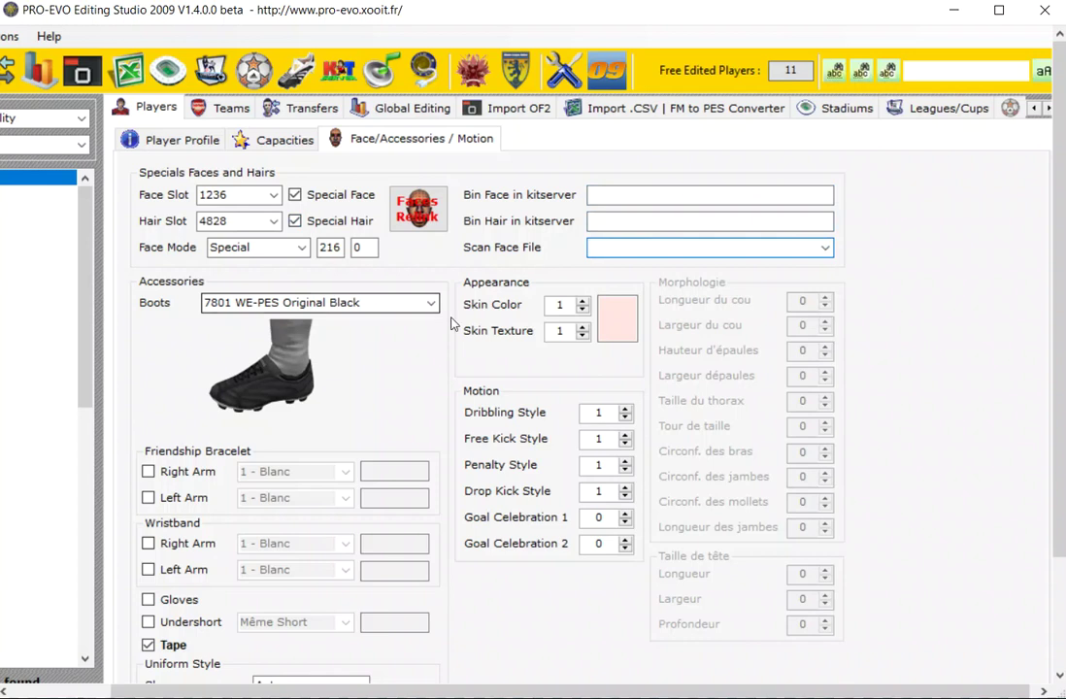
- Browse through the available boot models and set the player's boots to 7816 PUMA v-Konstrukt II
{"action": "left_click", "coordinate": [431, 302]}
{"action": "left_click", "coordinate": [369, 335]}
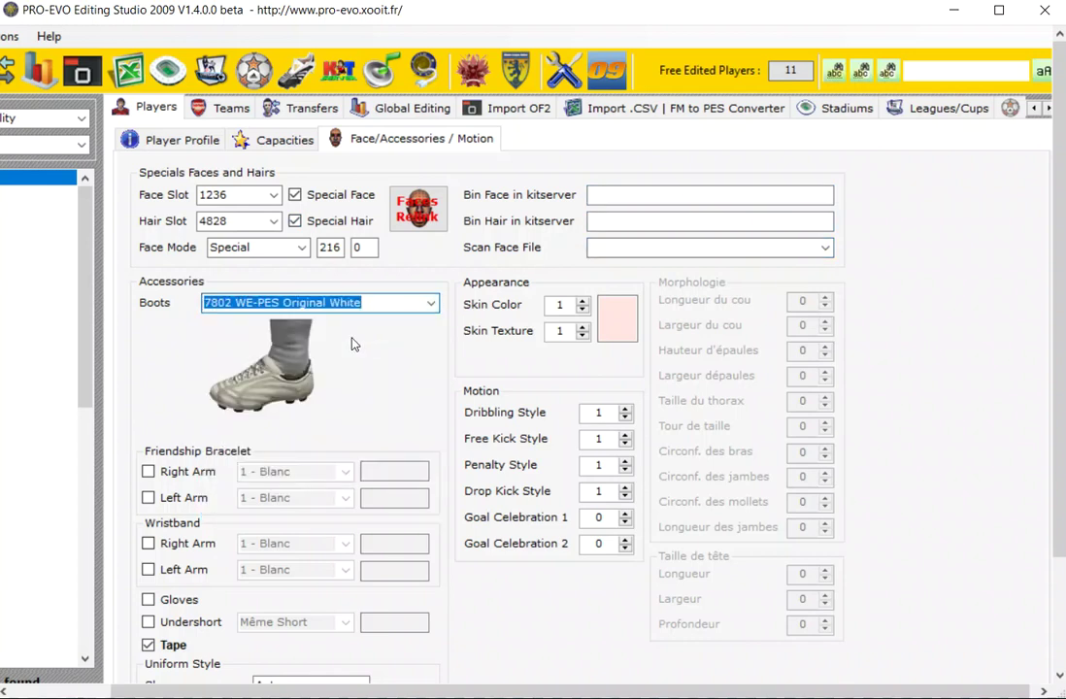
{"action": "key", "text": "Down"}
{"action": "key", "text": "Down"}
{"action": "key", "text": "Down"}
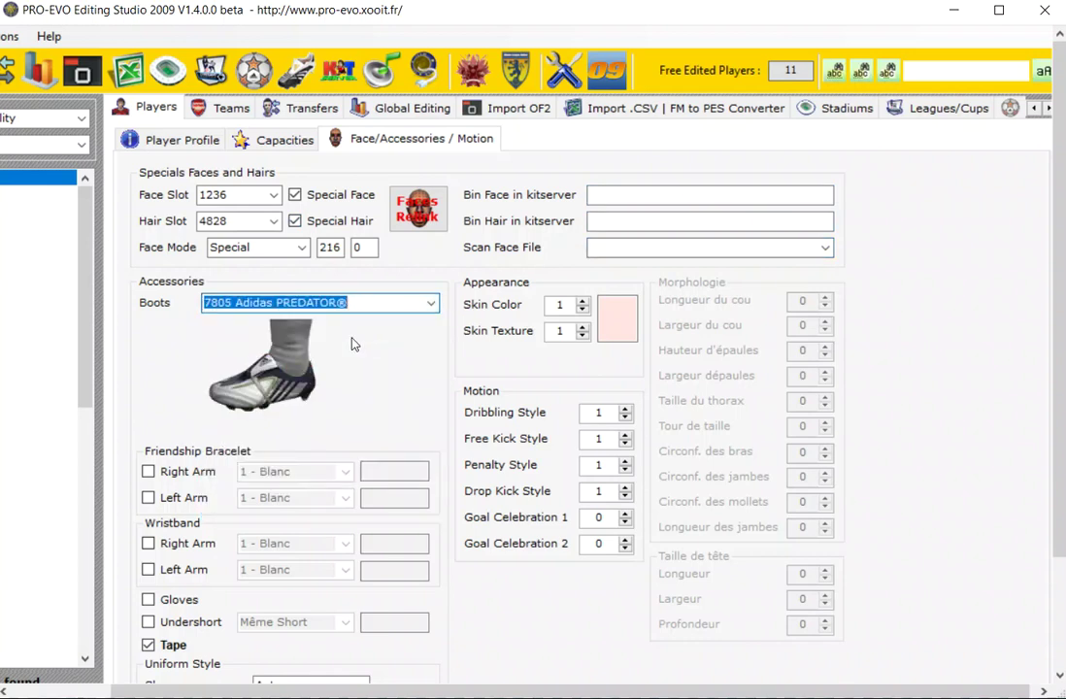
{"action": "key", "text": "Down"}
{"action": "key", "text": "Down"}
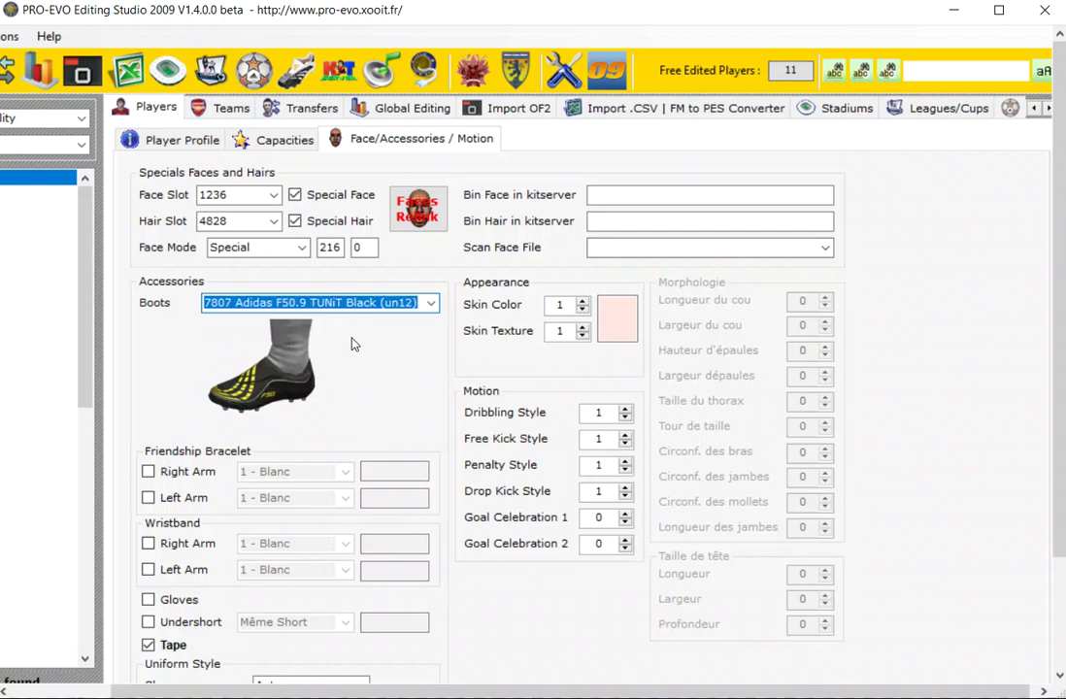
{"action": "key", "text": "Down"}
{"action": "key", "text": "Down"}
{"action": "key", "text": "Up"}
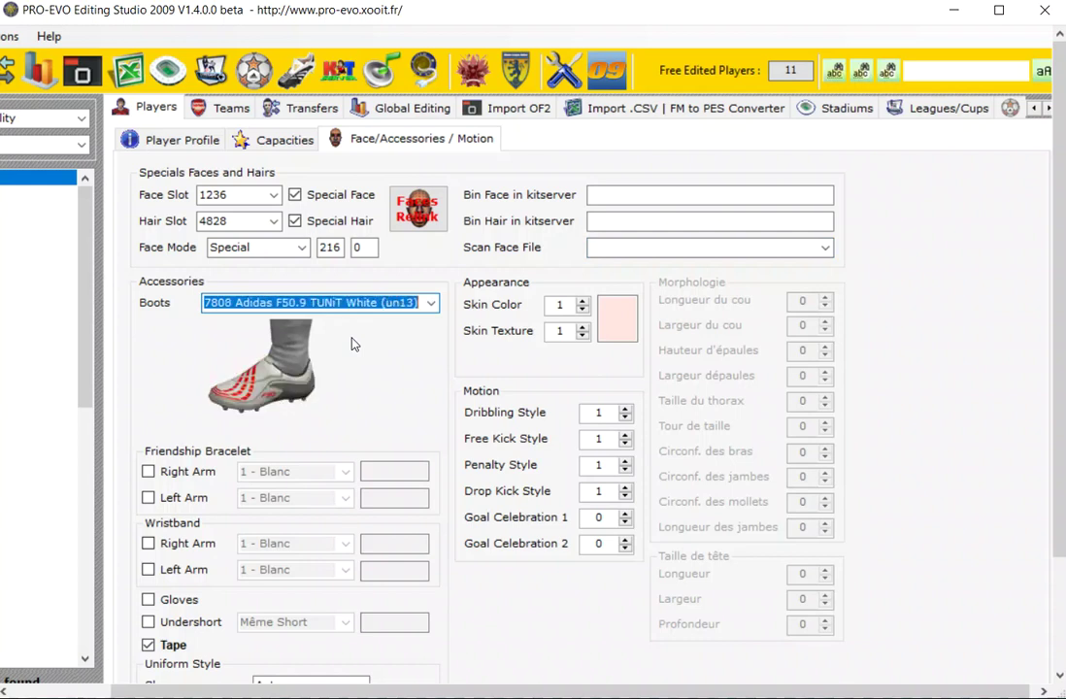
{"action": "key", "text": "Down"}
{"action": "key", "text": "Down"}
{"action": "key", "text": "Down"}
{"action": "key", "text": "Down"}
{"action": "key", "text": "Down"}
{"action": "key", "text": "Down"}
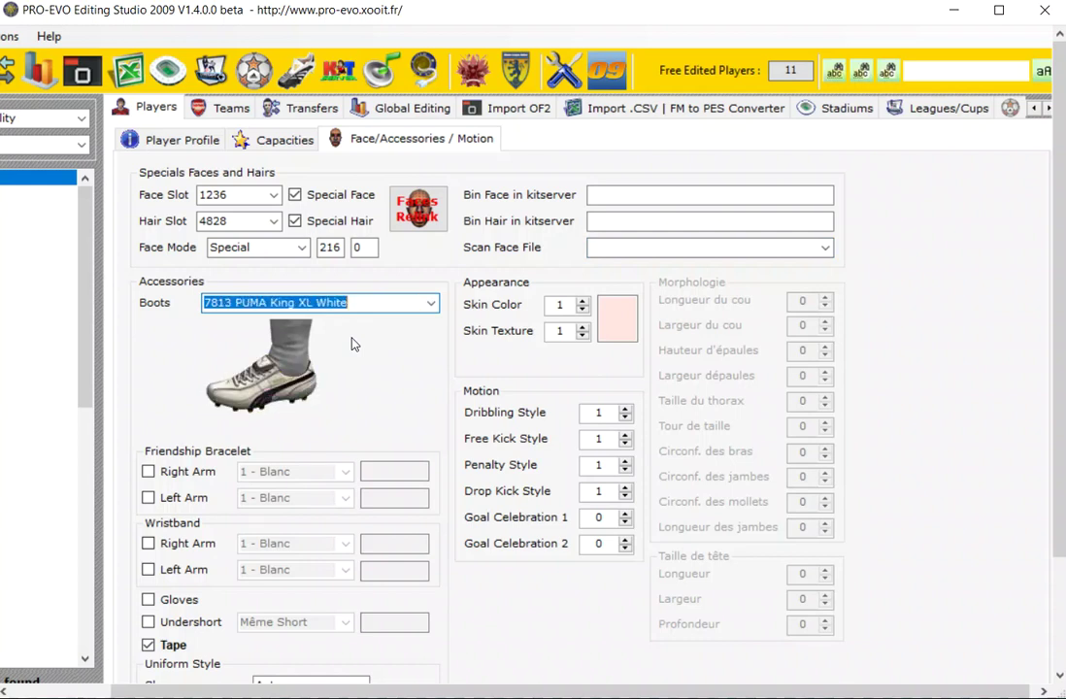
{"action": "key", "text": "Down"}
{"action": "key", "text": "Down"}
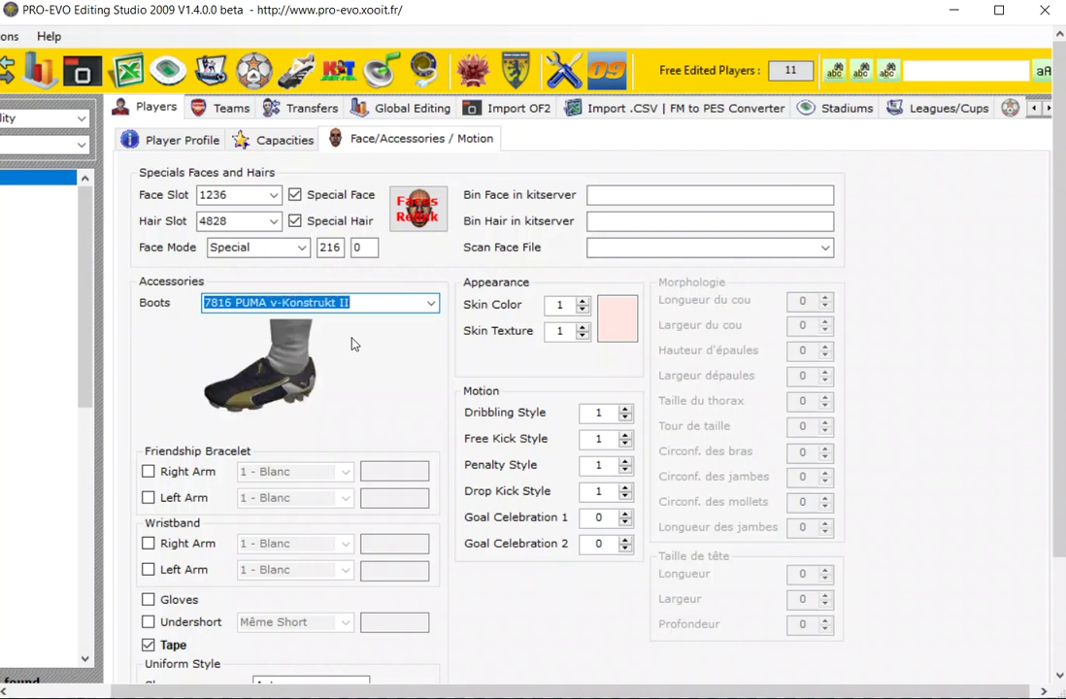
- Enable friendship bracelets on both arms, with 3 - Rouge for the right arm and 4 - Bleu for the left
{"action": "left_click", "coordinate": [148, 472]}
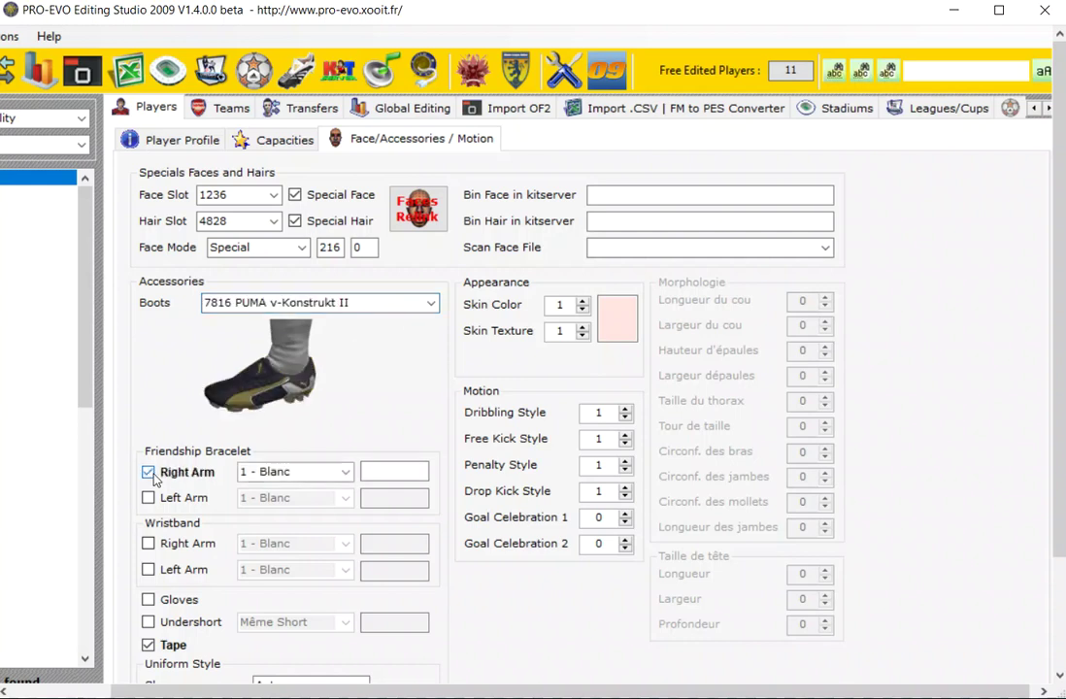
{"action": "left_click", "coordinate": [151, 473]}
{"action": "left_click", "coordinate": [152, 473]}
{"action": "left_click", "coordinate": [328, 470]}
{"action": "left_click", "coordinate": [346, 472]}
{"action": "left_click", "coordinate": [309, 518]}
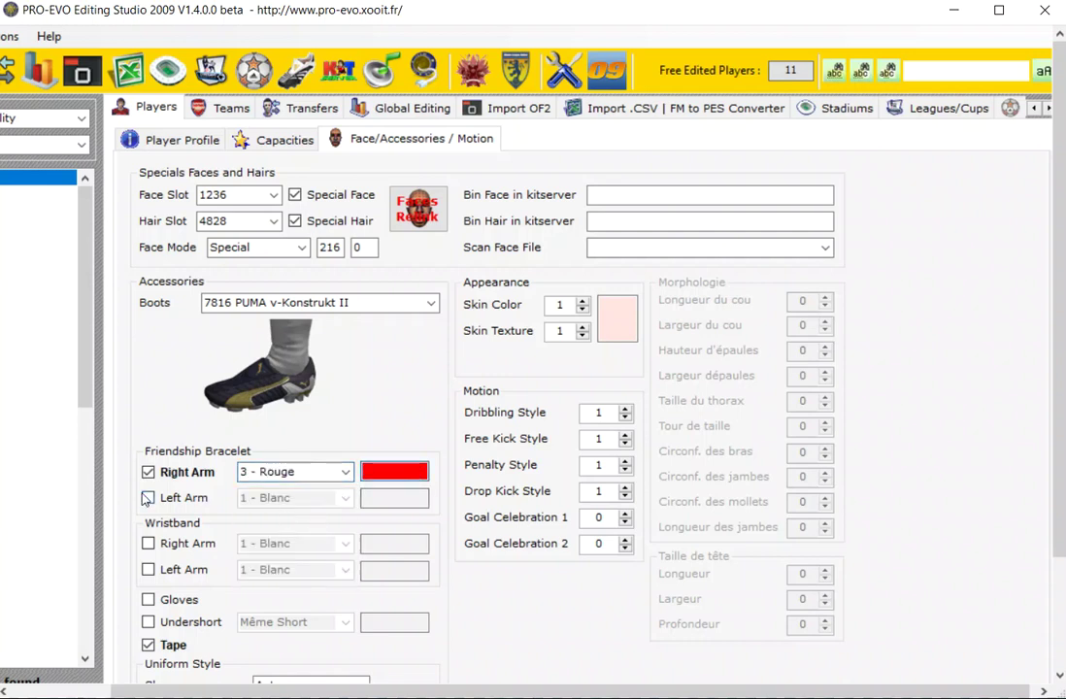
{"action": "left_click", "coordinate": [149, 498]}
{"action": "left_click", "coordinate": [309, 502]}
{"action": "left_click", "coordinate": [347, 501]}
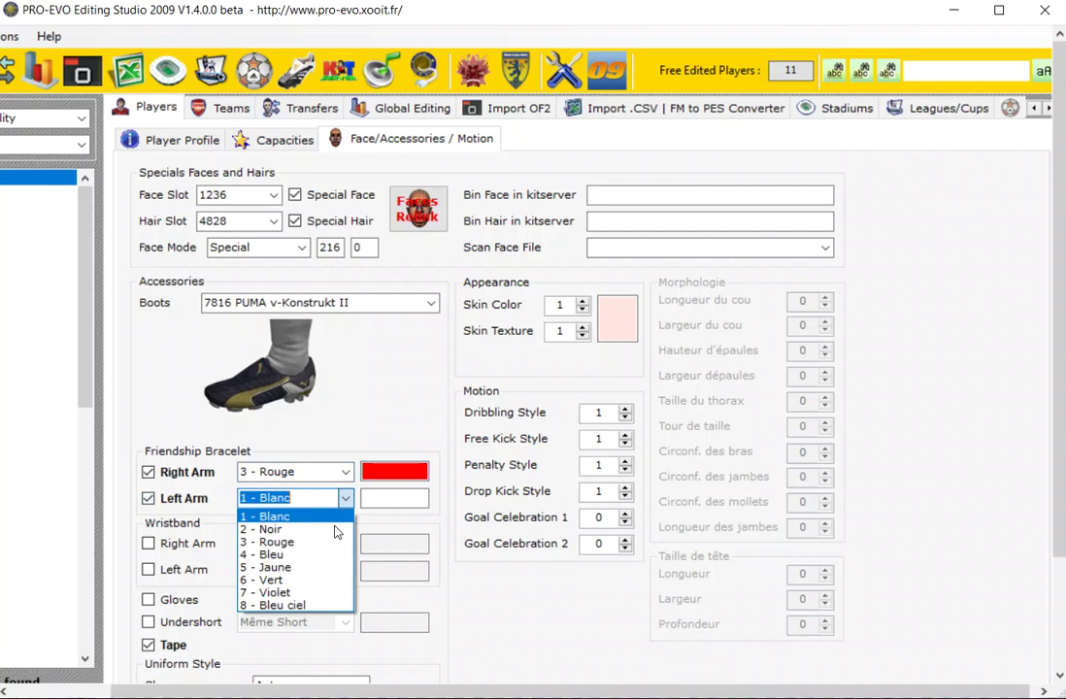
{"action": "left_click", "coordinate": [330, 560]}
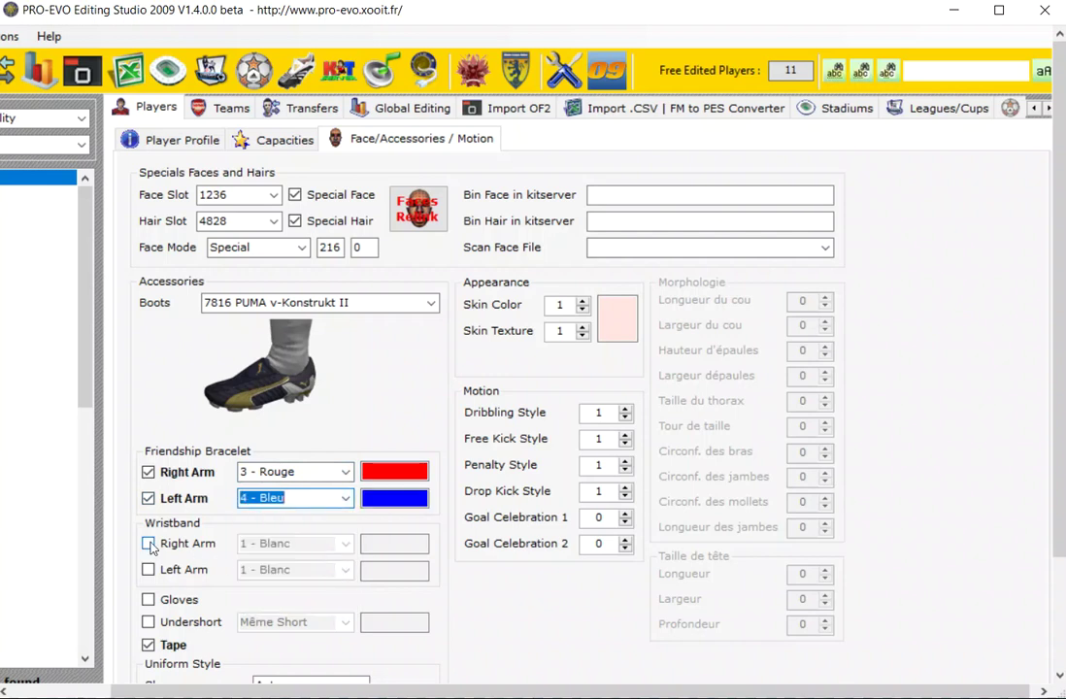
- Enable wristbands on both arms, with 3 - Rouge for the right arm and 6 - Vert for the left
{"action": "left_click", "coordinate": [148, 544]}
{"action": "left_click", "coordinate": [346, 543]}
{"action": "left_click", "coordinate": [346, 544]}
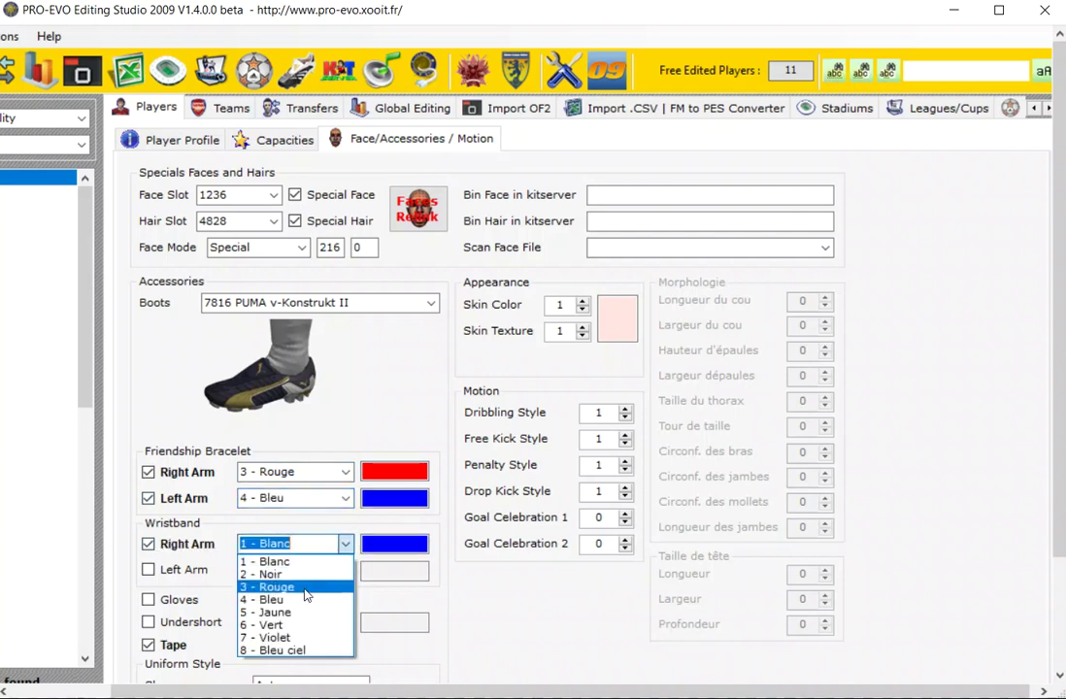
{"action": "left_click", "coordinate": [306, 588]}
{"action": "left_click", "coordinate": [149, 570]}
{"action": "left_click", "coordinate": [289, 570]}
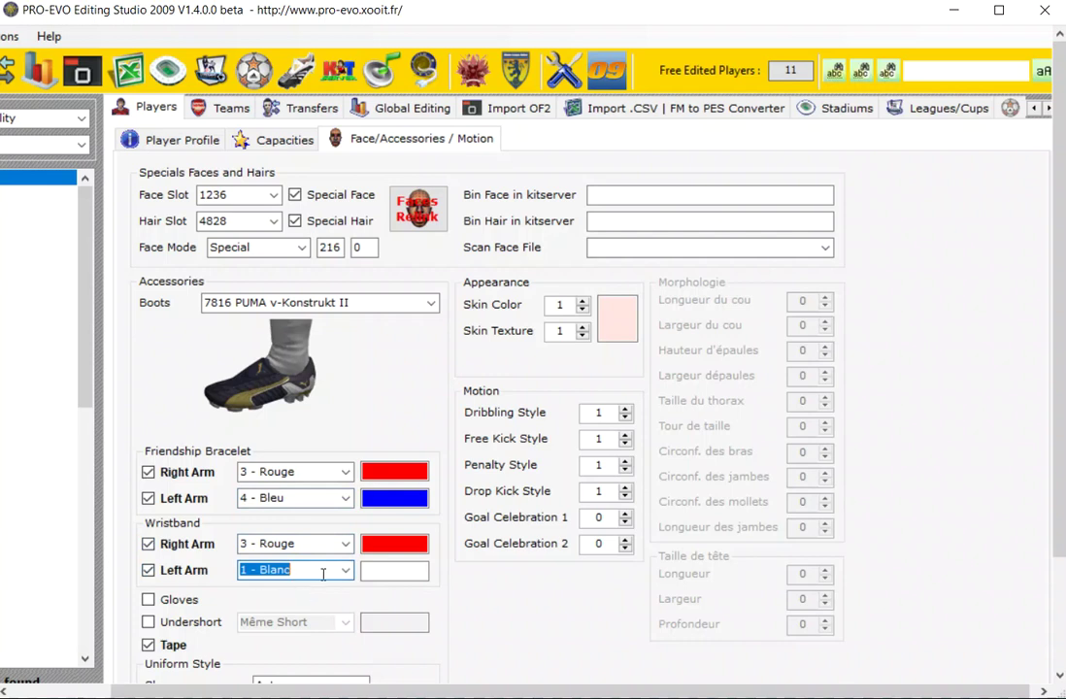
{"action": "left_click", "coordinate": [323, 574]}
{"action": "left_click", "coordinate": [291, 650]}
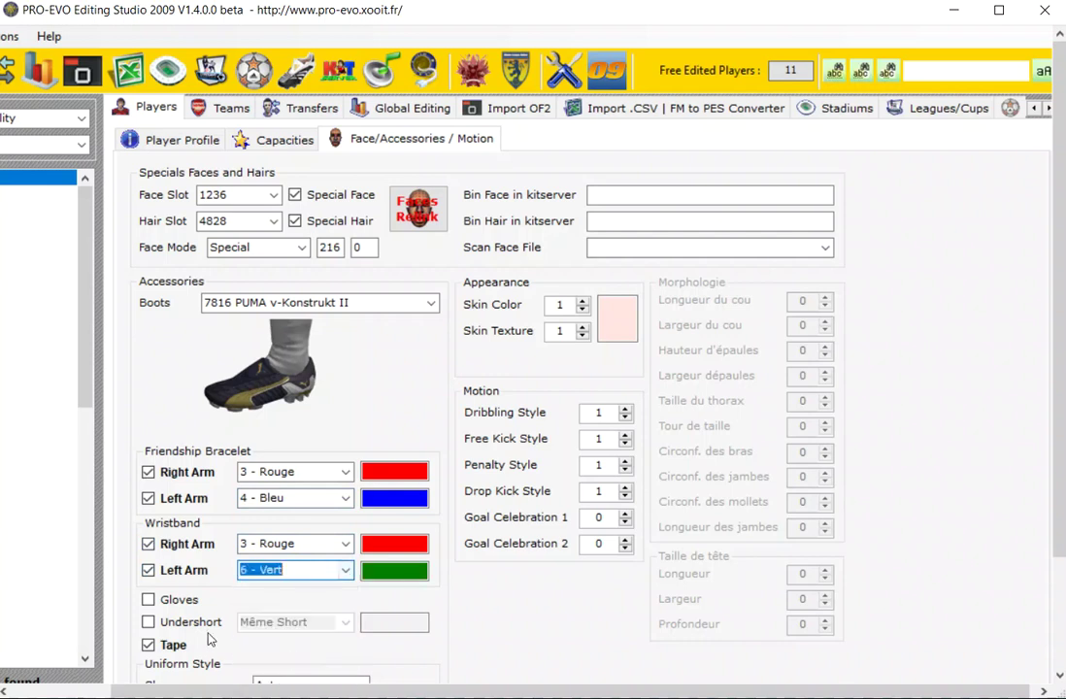
- Enable the Gloves and Undershort accessories and look over the uniform style options
{"action": "left_click", "coordinate": [148, 600]}
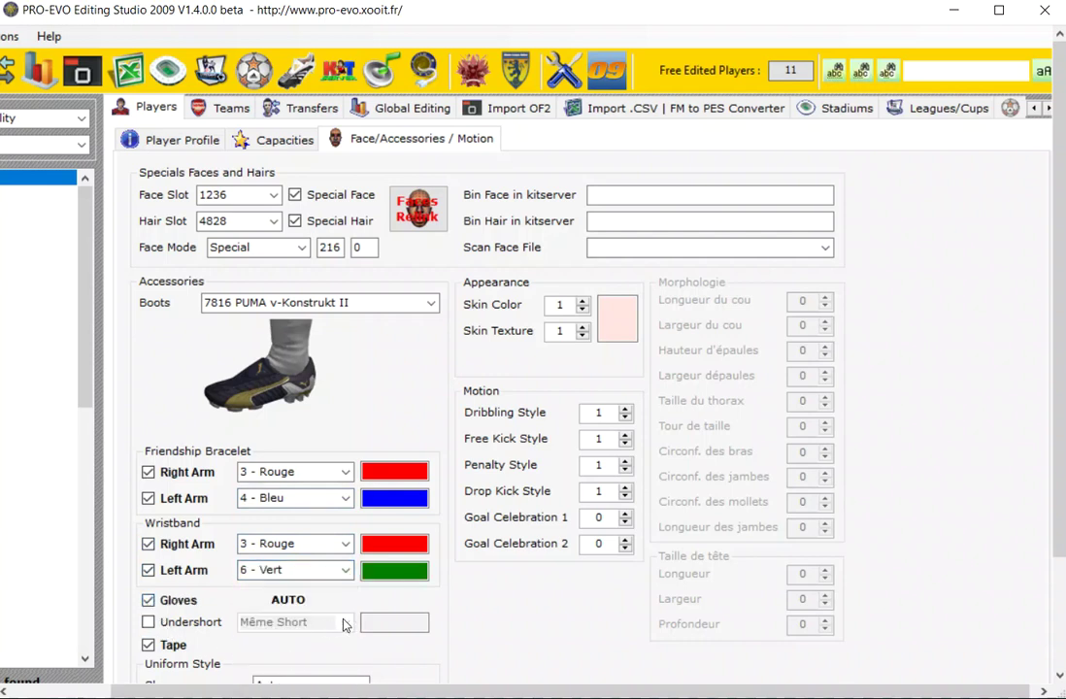
{"action": "left_click", "coordinate": [148, 622]}
{"action": "scroll", "coordinate": [328, 608], "scroll_direction": "down", "scroll_amount": 3}
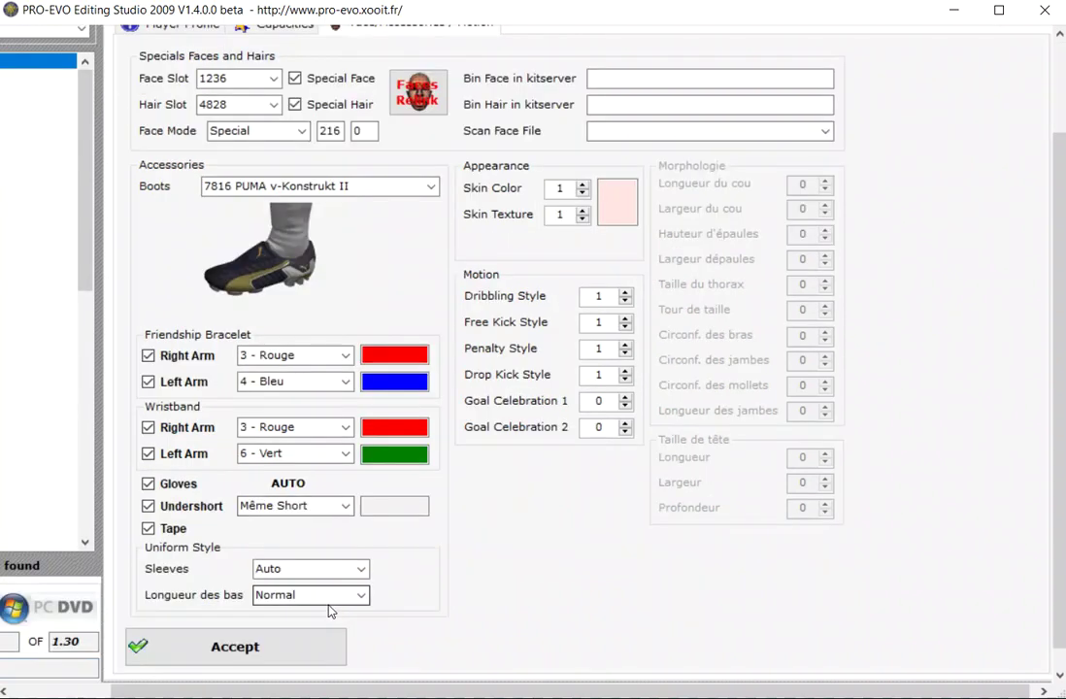
{"action": "scroll", "coordinate": [291, 627], "scroll_direction": "down", "scroll_amount": 1}
{"action": "scroll", "coordinate": [254, 469], "scroll_direction": "up", "scroll_amount": 3}
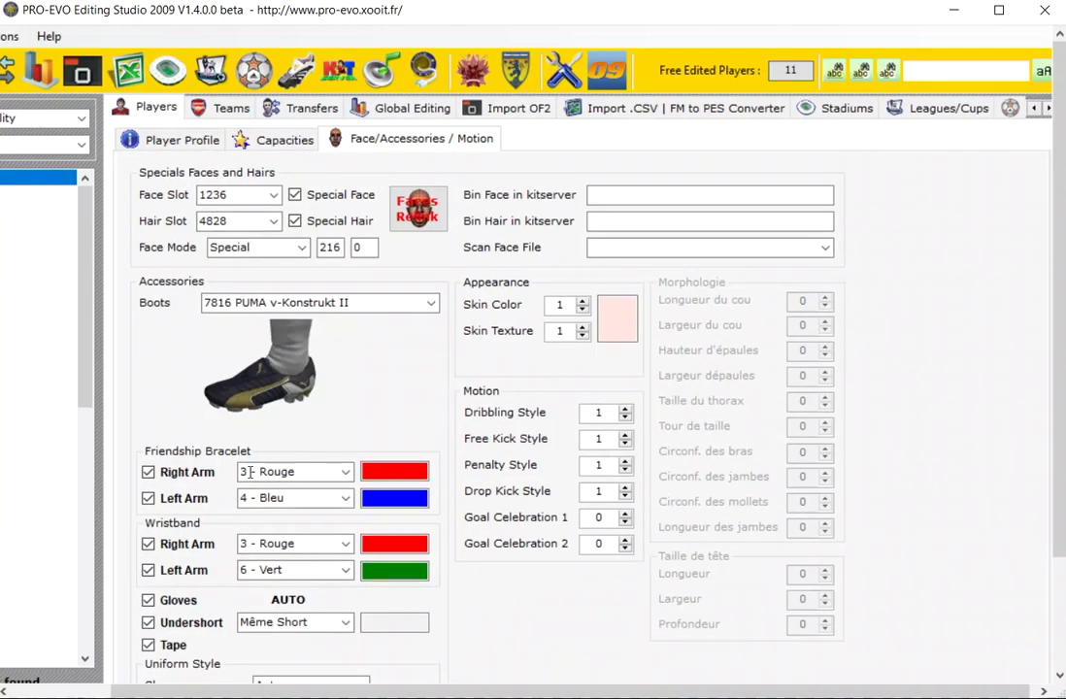
{"action": "scroll", "coordinate": [253, 464], "scroll_direction": "up", "scroll_amount": 2}
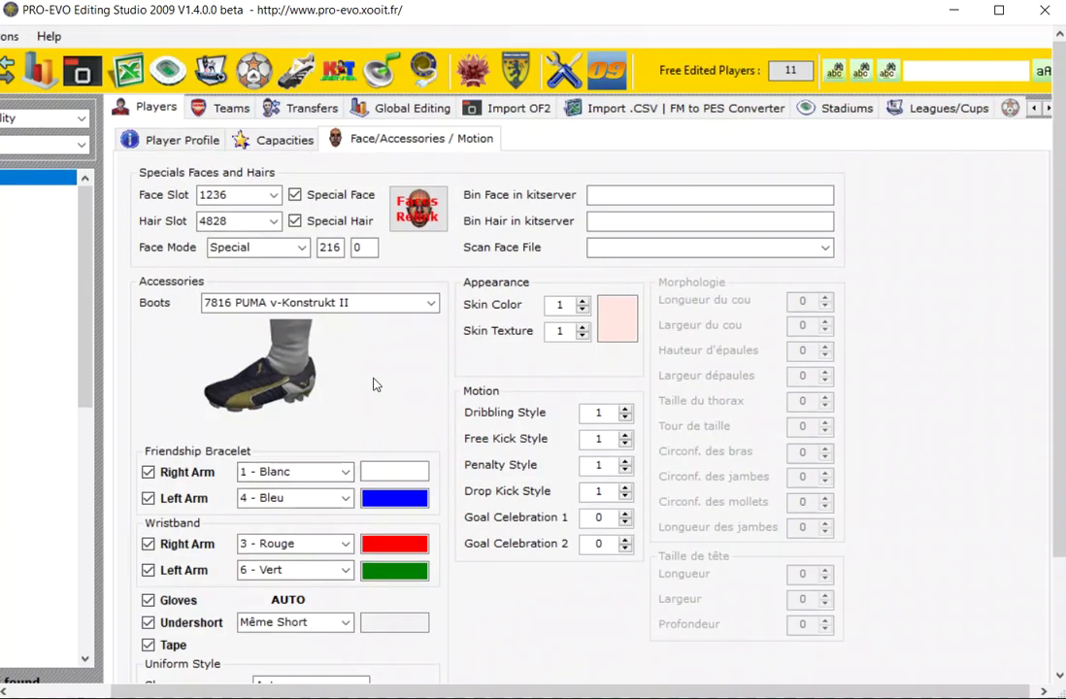
- Set the player's Skin Color to 3 and Skin Texture to 2
{"action": "left_click", "coordinate": [582, 302]}
{"action": "left_click", "coordinate": [582, 302]}
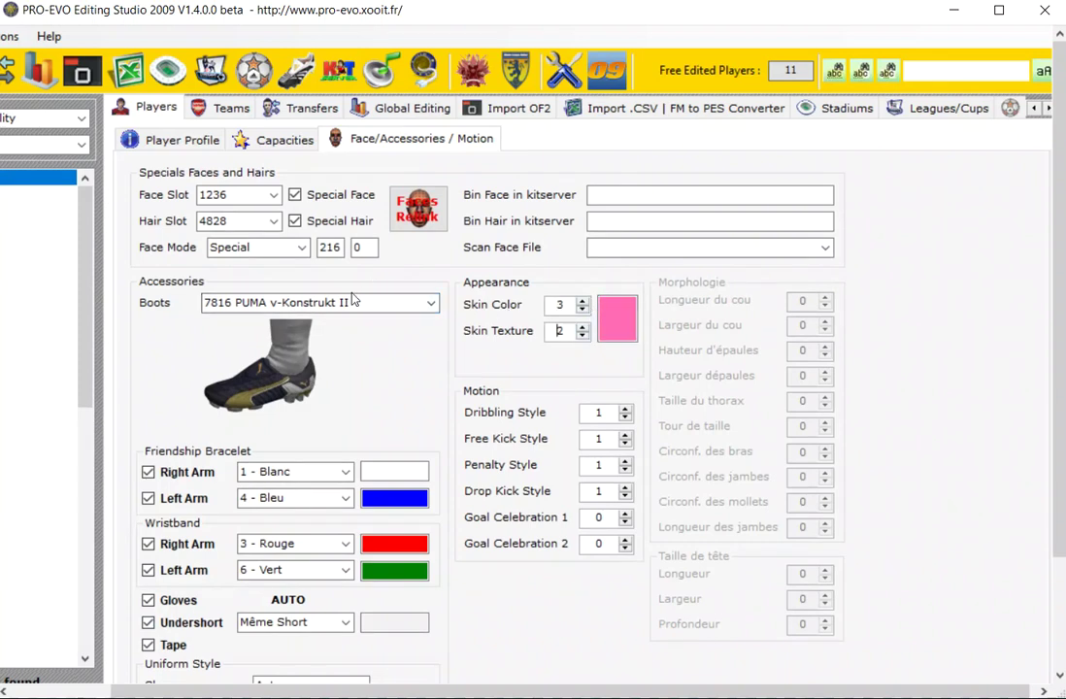
{"action": "scroll", "coordinate": [352, 300], "scroll_direction": "down", "scroll_amount": 3}
{"action": "scroll", "coordinate": [353, 300], "scroll_direction": "up", "scroll_amount": 3}
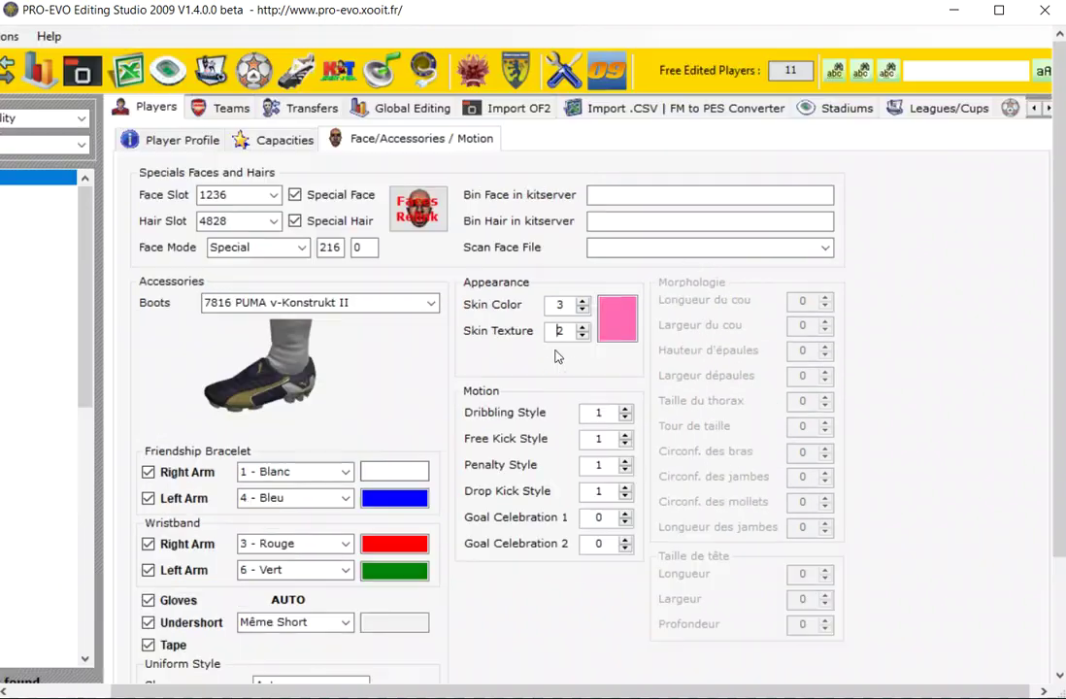
{"action": "left_click", "coordinate": [711, 248]}
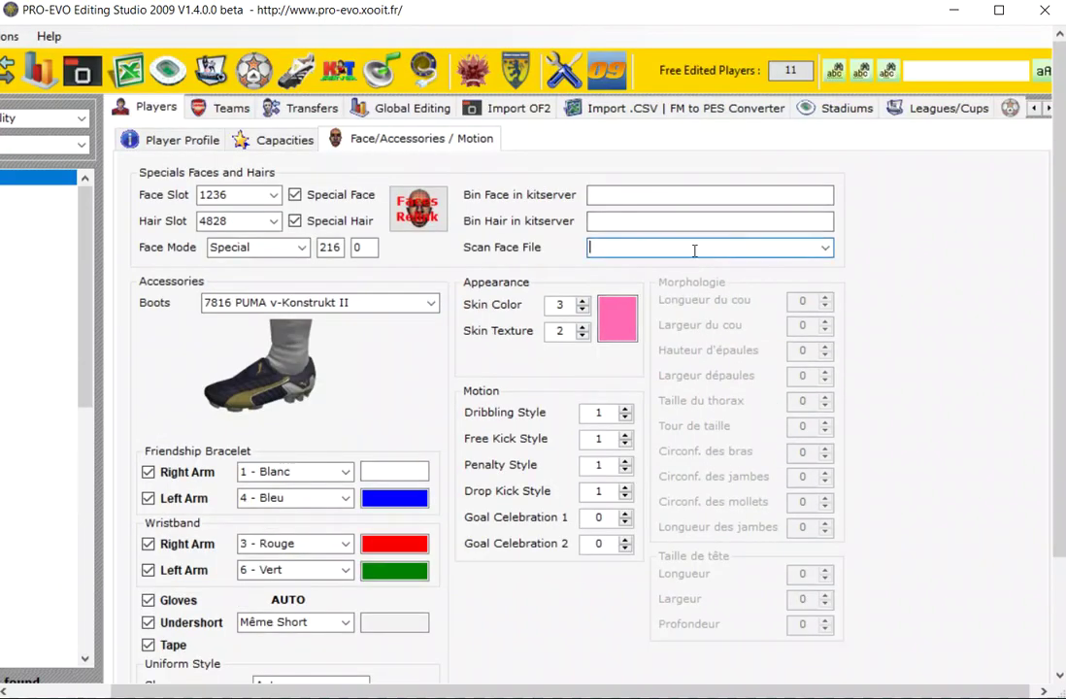
- Return to the player's capacities and apply the +10% individual stats adjustment
{"action": "left_click", "coordinate": [304, 140]}
{"action": "scroll", "coordinate": [255, 121], "scroll_direction": "down", "scroll_amount": 1}
{"action": "scroll", "coordinate": [243, 306], "scroll_direction": "up", "scroll_amount": 1}
{"action": "scroll", "coordinate": [292, 326], "scroll_direction": "down", "scroll_amount": 2}
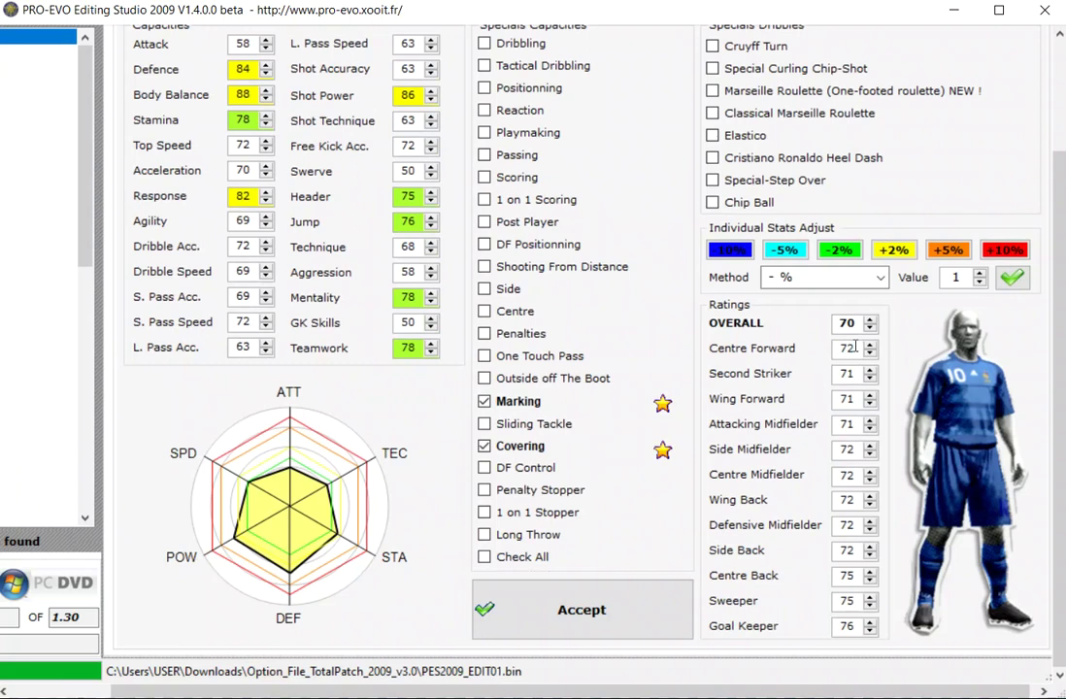
{"action": "left_click", "coordinate": [1004, 249]}
{"action": "scroll", "coordinate": [639, 343], "scroll_direction": "up", "scroll_amount": 2}
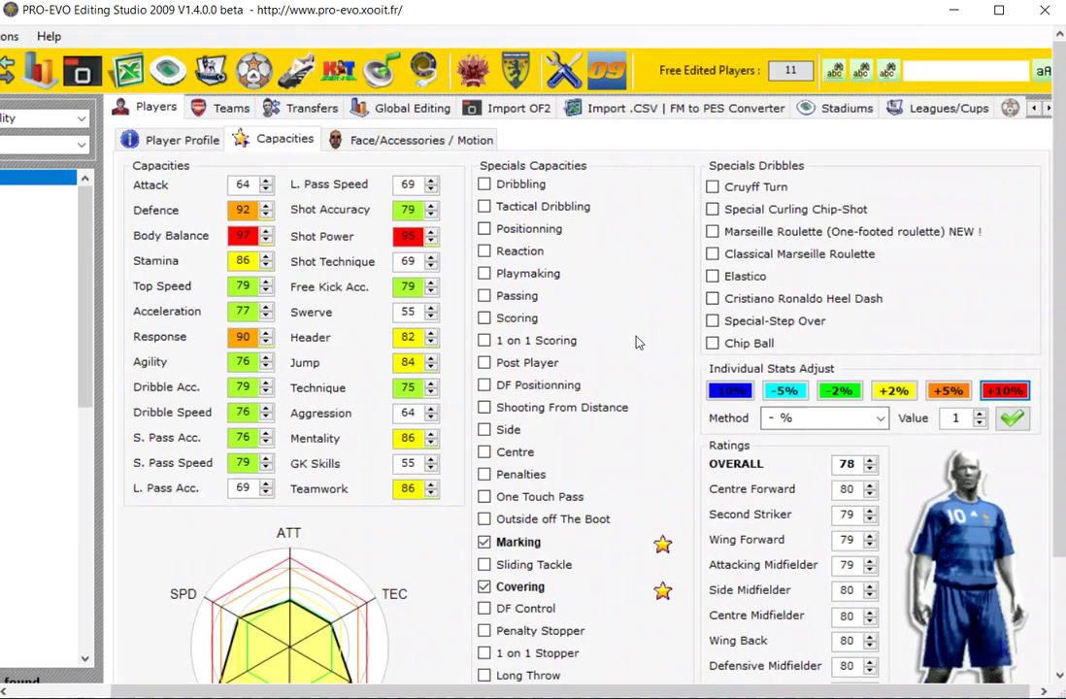
- Enable the special dribbles Cruyff Turn, Special Curling Chip-Shot, both Marseille Roulettes, Elastico and Cristiano Ronaldo Heel Dash
{"action": "left_click", "coordinate": [712, 186]}
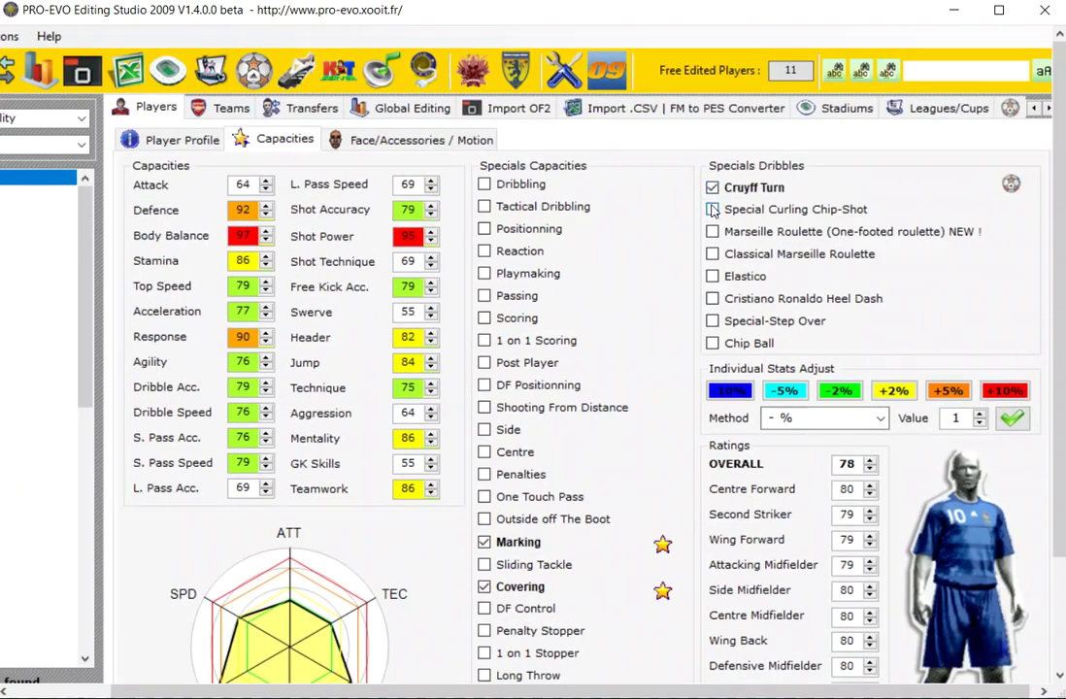
{"action": "left_click", "coordinate": [712, 209]}
{"action": "left_click", "coordinate": [712, 231]}
{"action": "left_click", "coordinate": [712, 254]}
{"action": "left_click", "coordinate": [713, 277]}
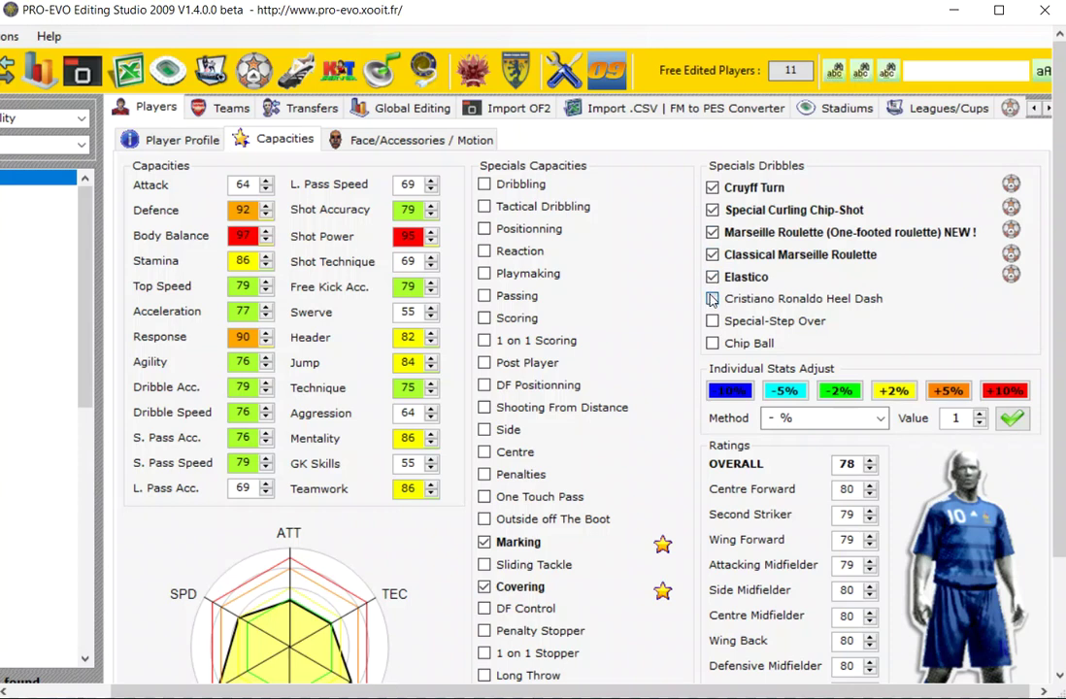
{"action": "left_click", "coordinate": [712, 298]}
- Enable the special capacities Dribbling, Tactical Dribbling, Reaction, Playmaking, Scoring, 1 on 1 Scoring and DF Positionning
{"action": "left_click", "coordinate": [485, 205]}
{"action": "left_click", "coordinate": [484, 184]}
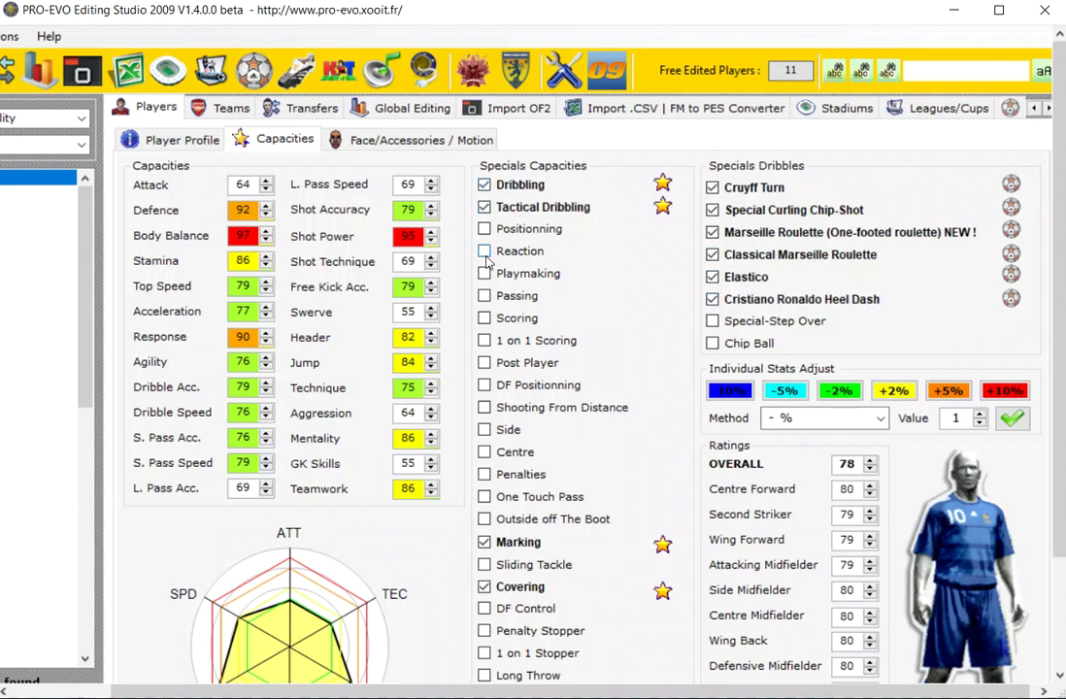
{"action": "left_click", "coordinate": [485, 250]}
{"action": "left_click", "coordinate": [485, 273]}
{"action": "left_click", "coordinate": [484, 317]}
{"action": "left_click", "coordinate": [484, 340]}
{"action": "left_click", "coordinate": [484, 385]}
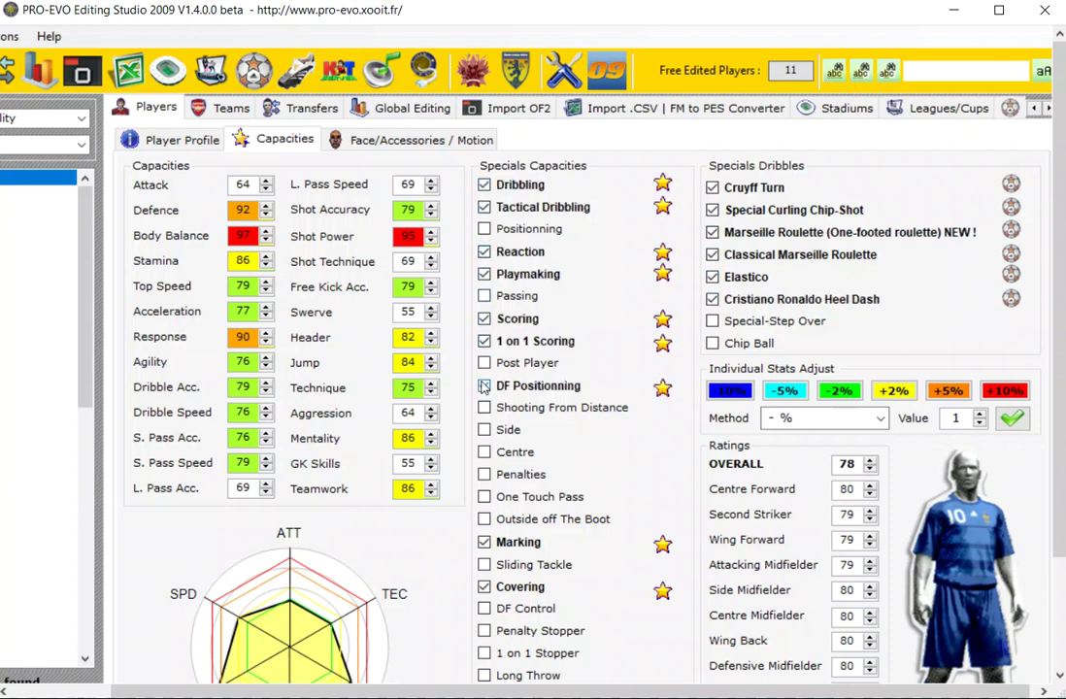
- In the player's profile, keep the Growth Type as Standard and set Condition/Fitness to 8
{"action": "left_click", "coordinate": [167, 139]}
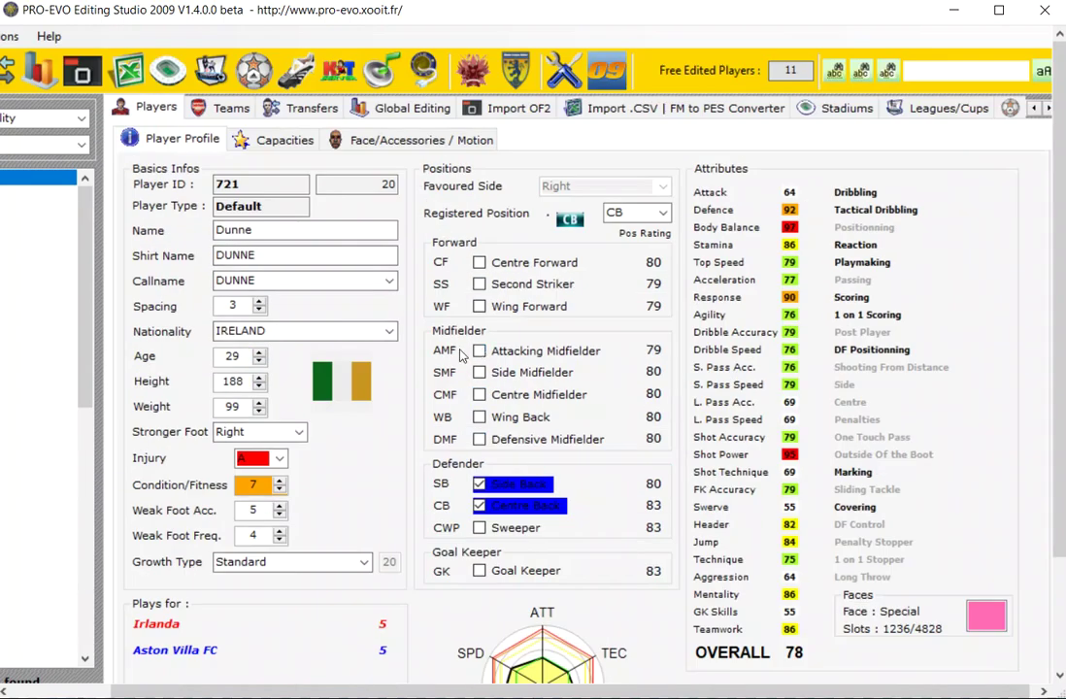
{"action": "left_click", "coordinate": [363, 562]}
{"action": "left_click", "coordinate": [339, 595]}
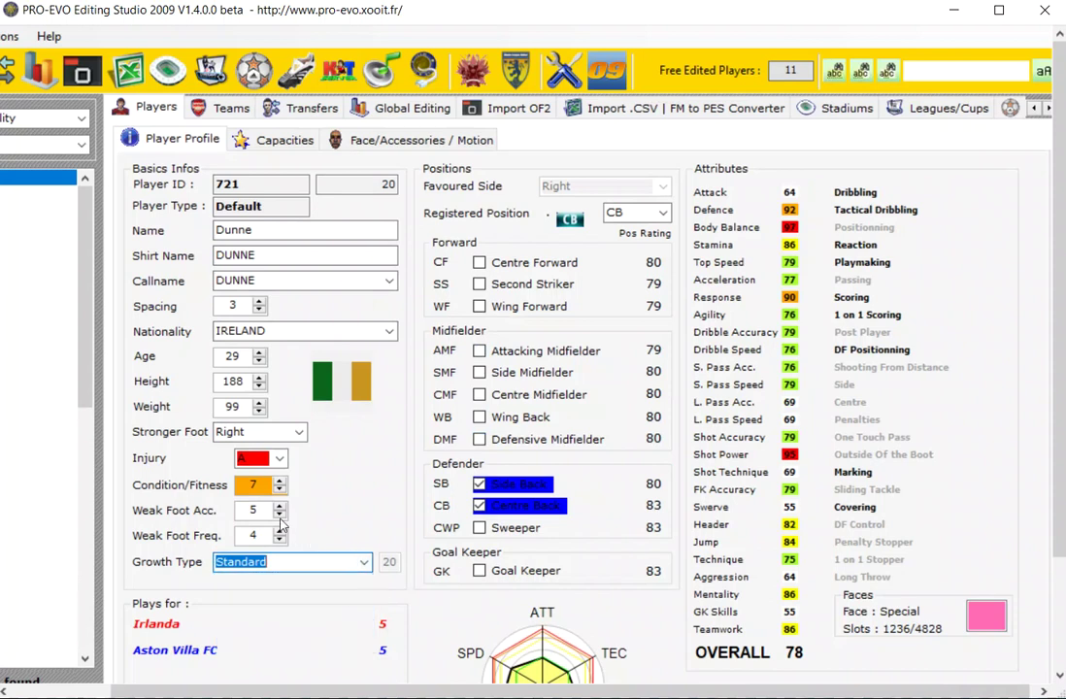
{"action": "left_click", "coordinate": [280, 482]}
- Set the player's callname to DZEMAILI and the registered position to SB
{"action": "left_click", "coordinate": [364, 280]}
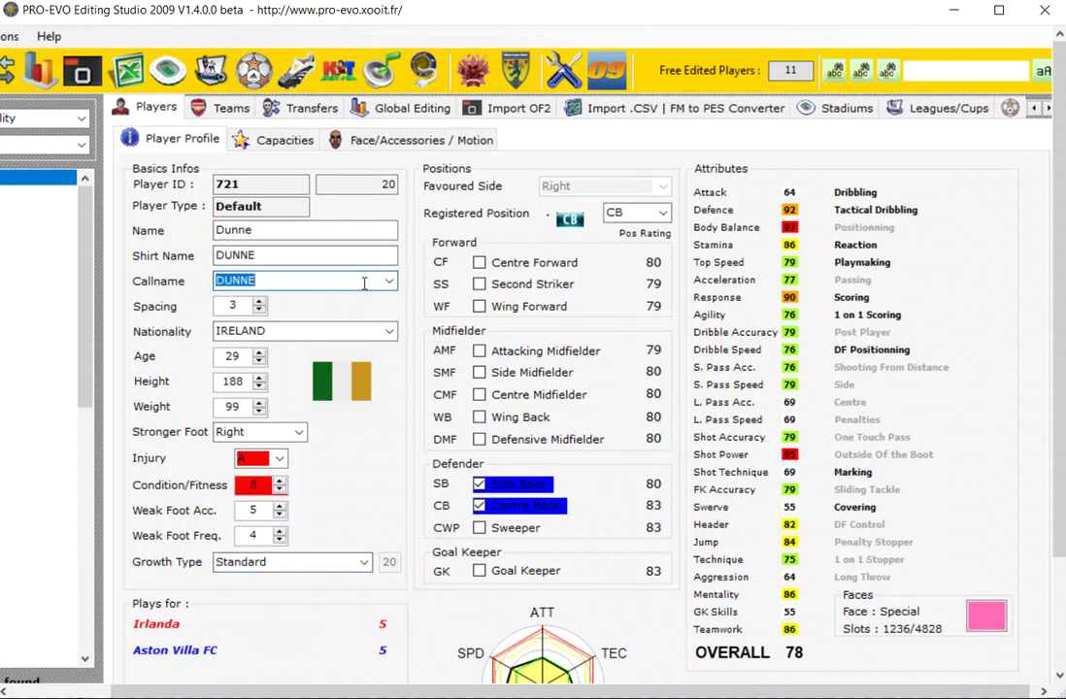
{"action": "left_click", "coordinate": [390, 281]}
{"action": "left_click", "coordinate": [367, 336]}
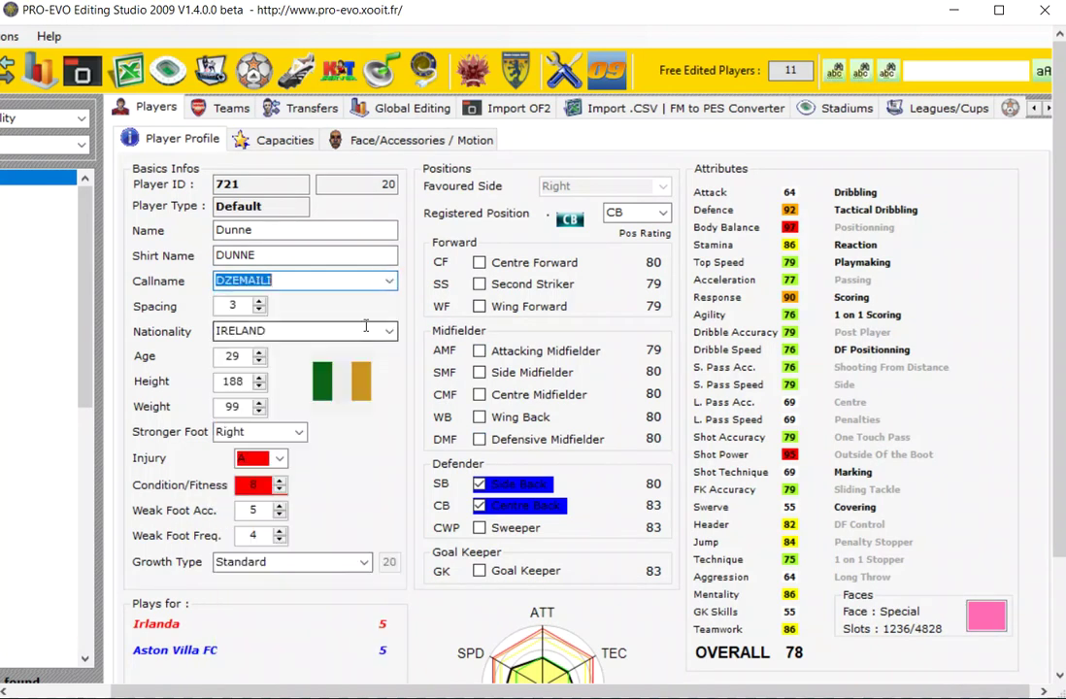
{"action": "left_click", "coordinate": [662, 213]}
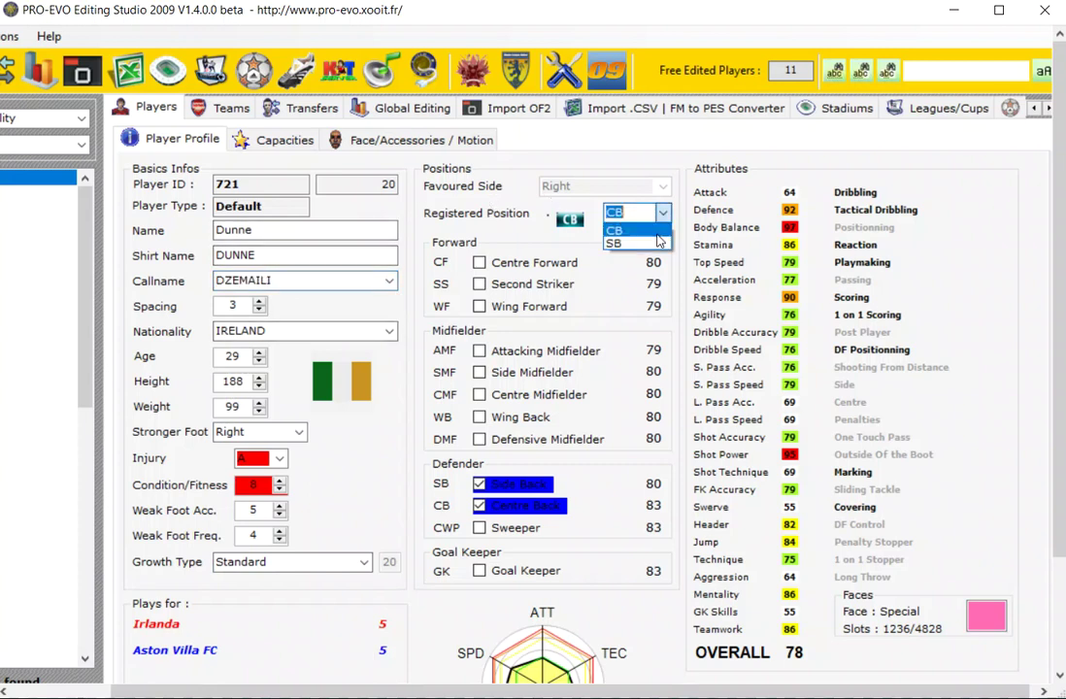
{"action": "left_click", "coordinate": [648, 244]}
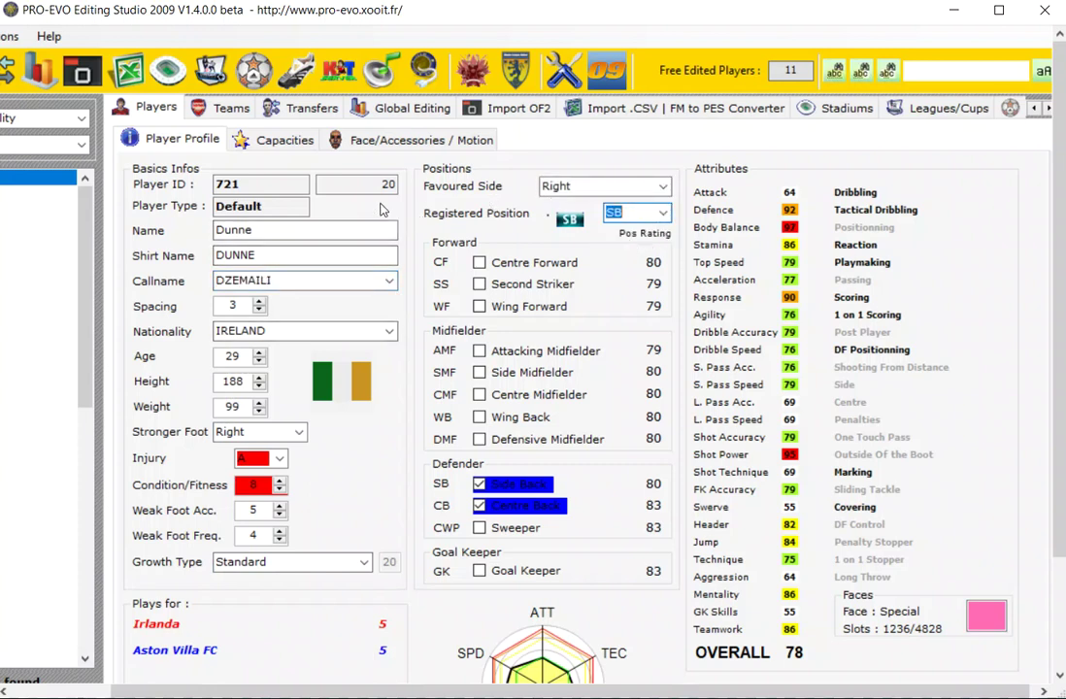
- Set the player's shirt name spacing to 8 and look through the list of Ireland players
{"action": "left_click", "coordinate": [140, 137]}
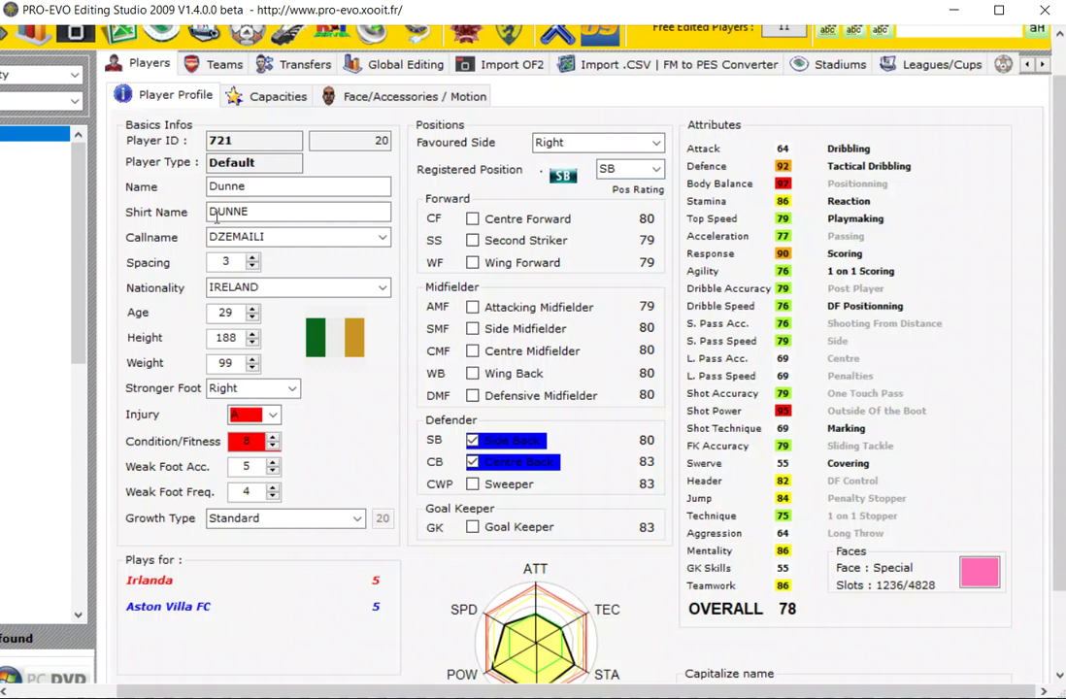
{"action": "scroll", "coordinate": [420, 559], "scroll_direction": "up", "scroll_amount": 1}
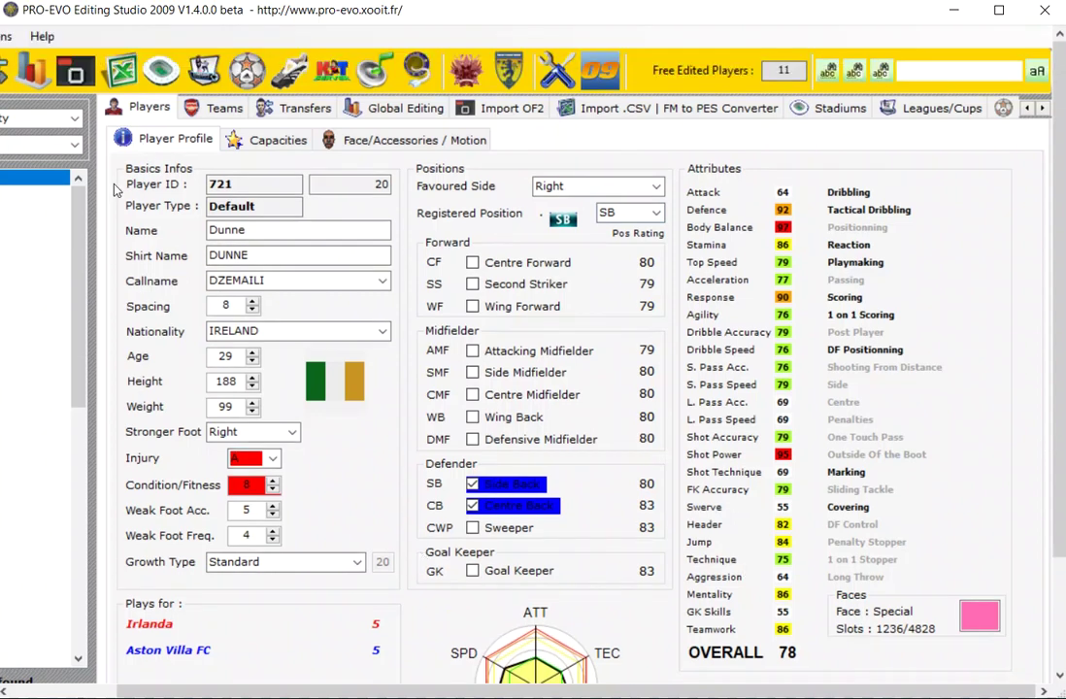
{"action": "scroll", "coordinate": [328, 660], "scroll_direction": "left", "scroll_amount": 3}
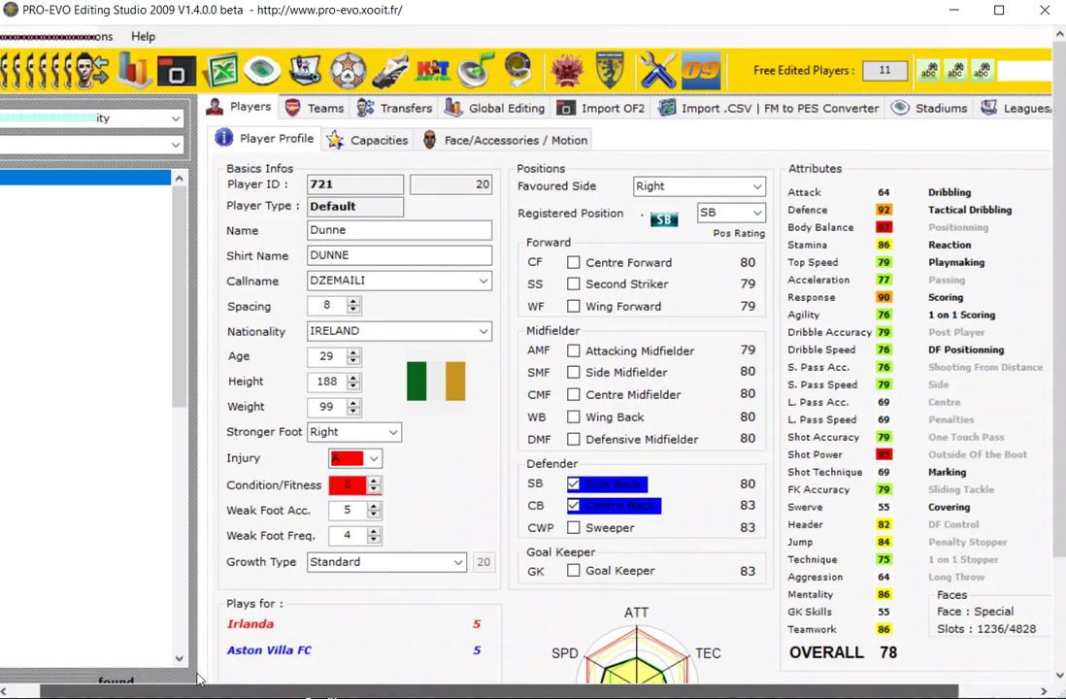
{"action": "scroll", "coordinate": [38, 344], "scroll_direction": "down", "scroll_amount": 1}
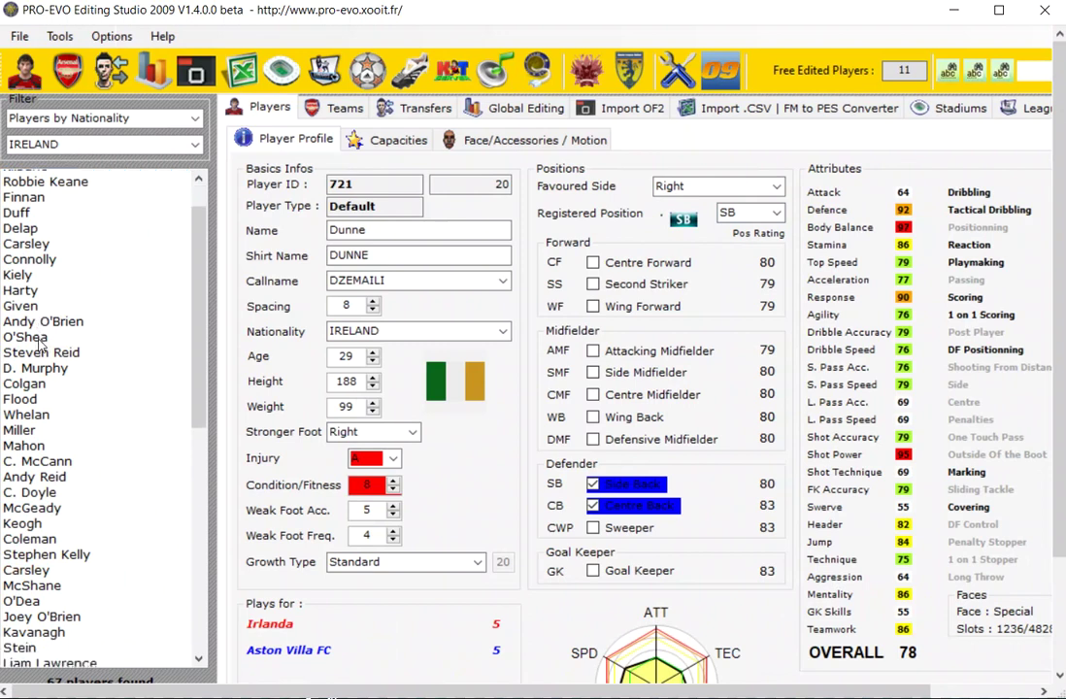
{"action": "scroll", "coordinate": [39, 291], "scroll_direction": "up", "scroll_amount": 1}
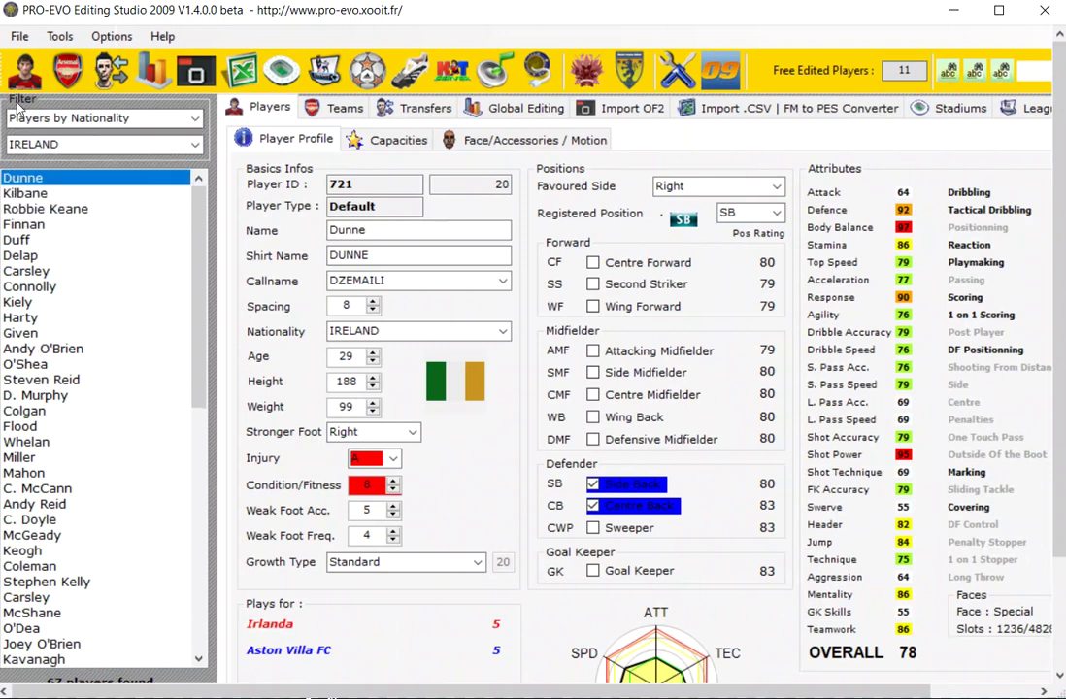
- Open the team editor and select Robbie Keane in the list of Ireland players
{"action": "left_click", "coordinate": [68, 70]}
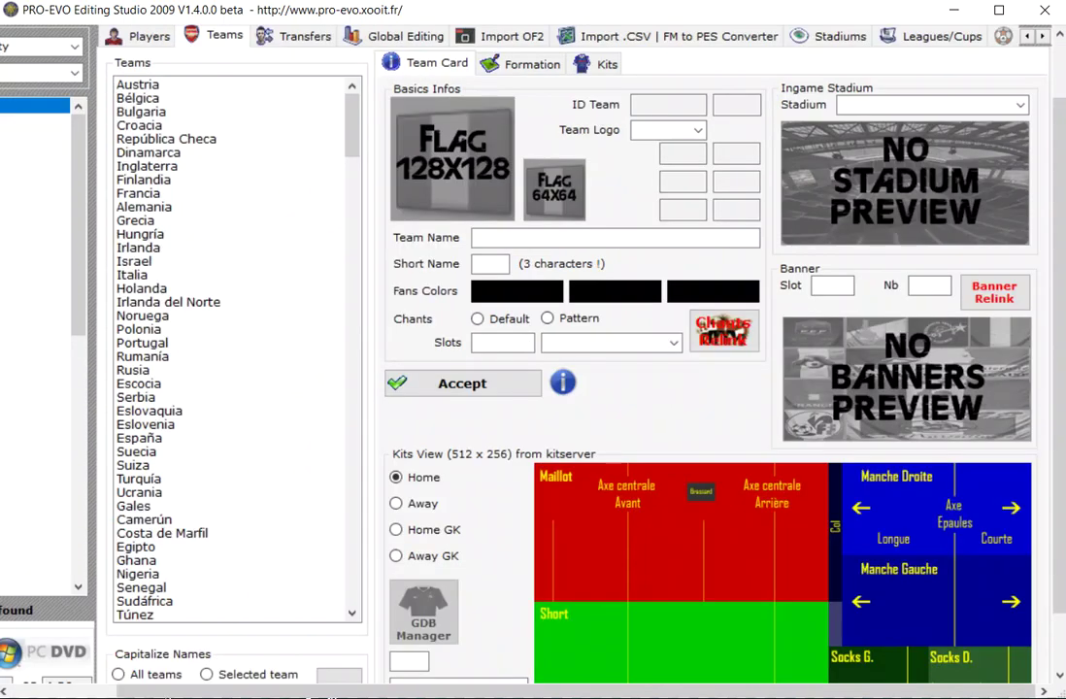
{"action": "scroll", "coordinate": [106, 350], "scroll_direction": "left", "scroll_amount": 3}
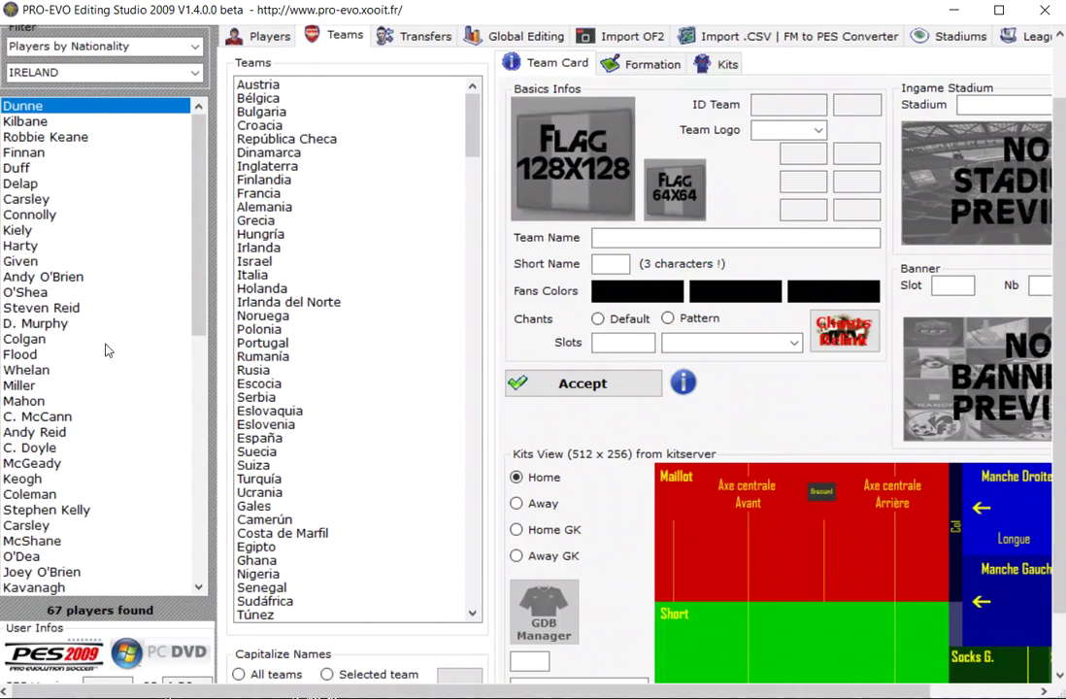
{"action": "left_click", "coordinate": [28, 122]}
{"action": "left_click", "coordinate": [24, 154]}
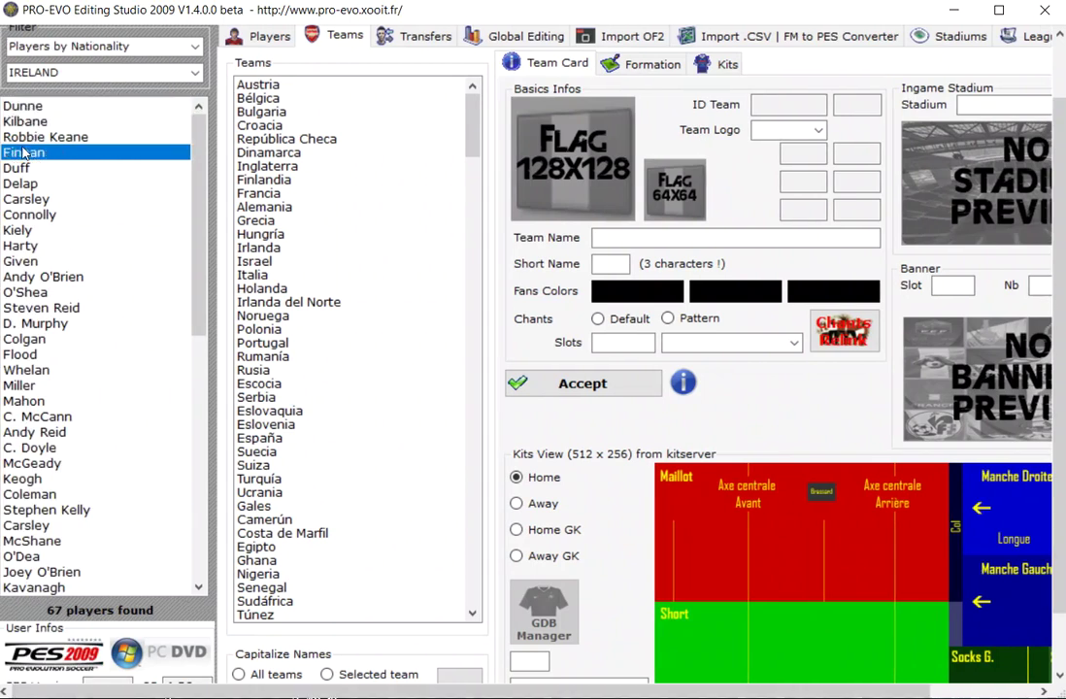
{"action": "left_click", "coordinate": [25, 137]}
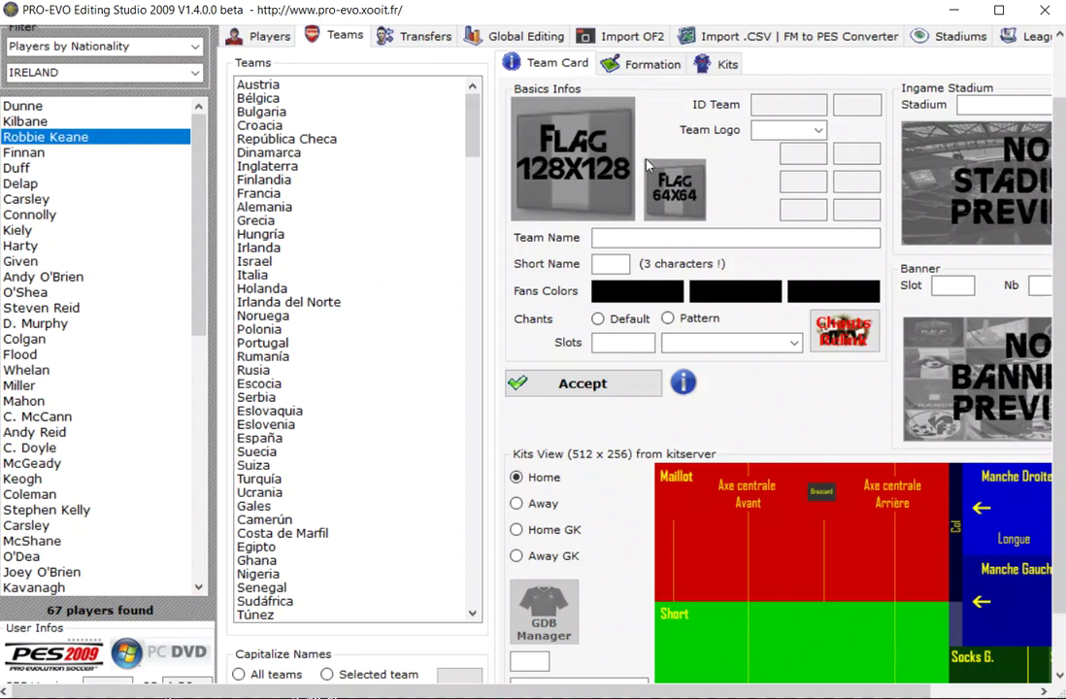
- Try repositioning the forwards on the team formation pitch and exit the application from the error dialog
{"action": "left_click", "coordinate": [649, 64]}
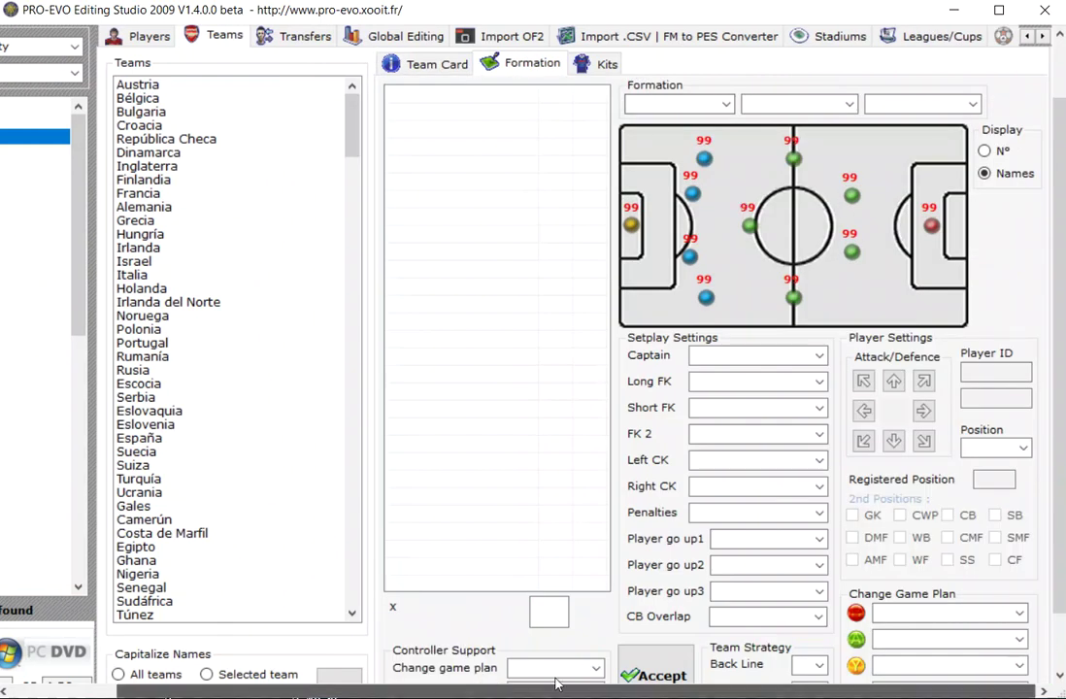
{"action": "left_click_drag", "start_coordinate": [851, 251], "coordinate": [870, 262]}
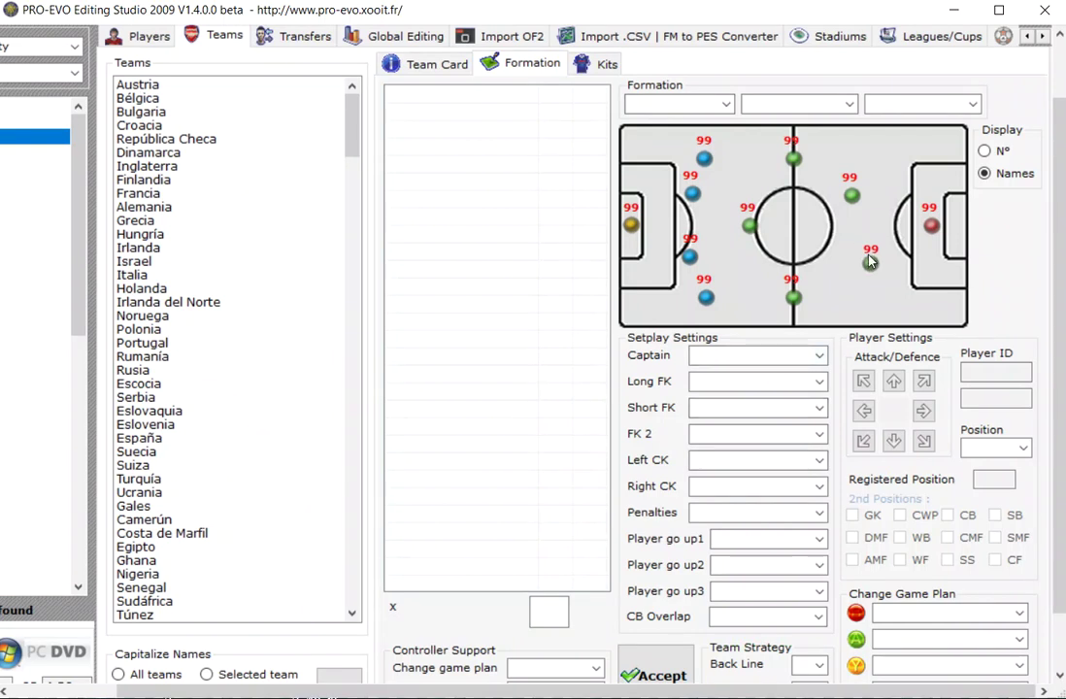
{"action": "left_click", "coordinate": [845, 195]}
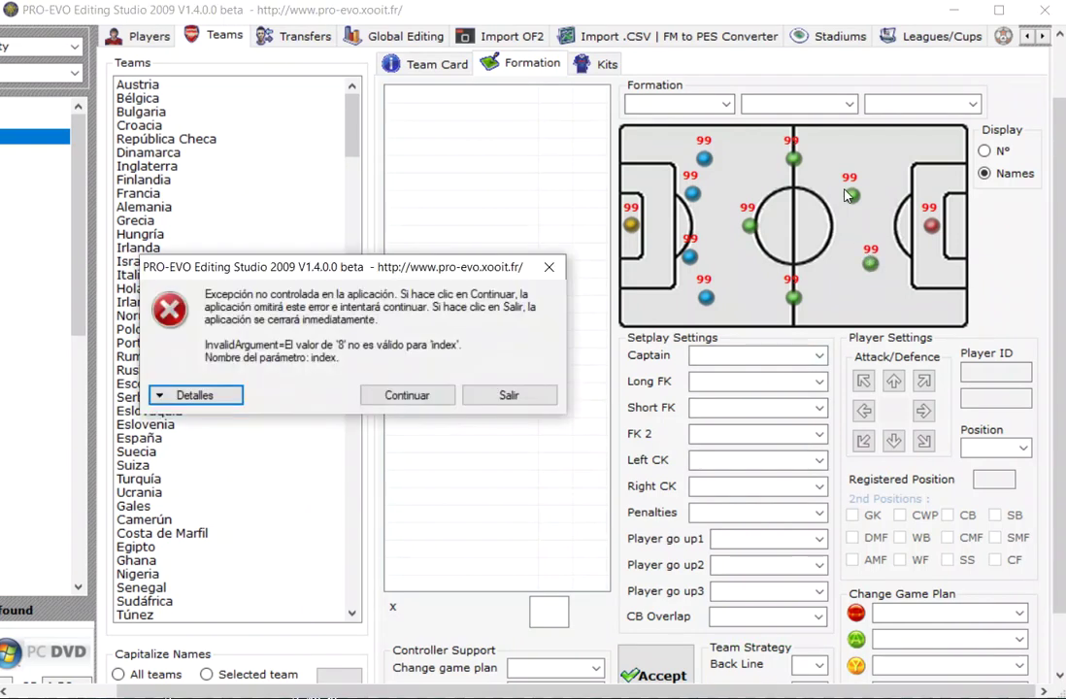
{"action": "left_click", "coordinate": [497, 400]}
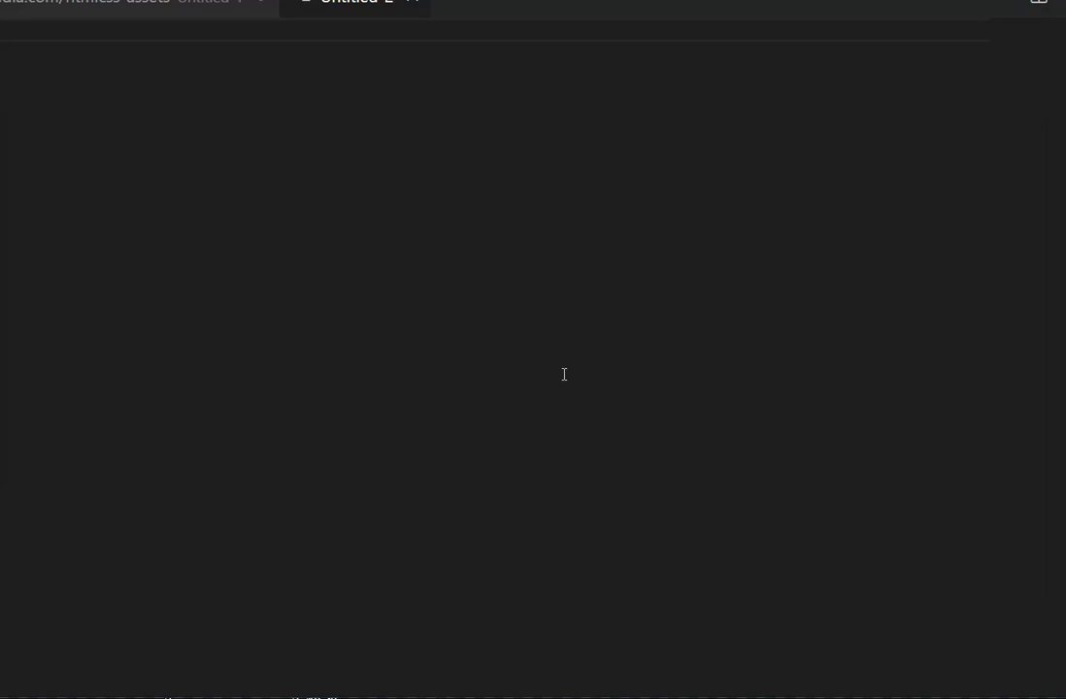